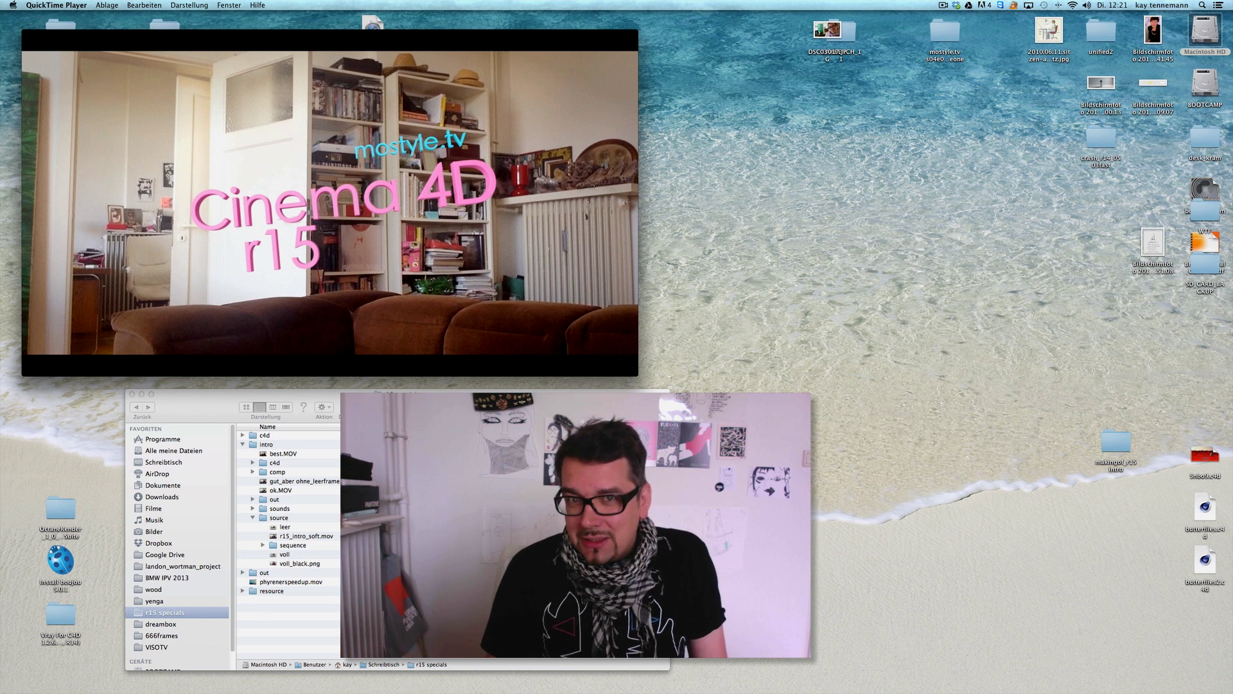
Review the r15_intro_soft.mov source clip in place of the open intro video, checking its final seconds.
key("super+w")
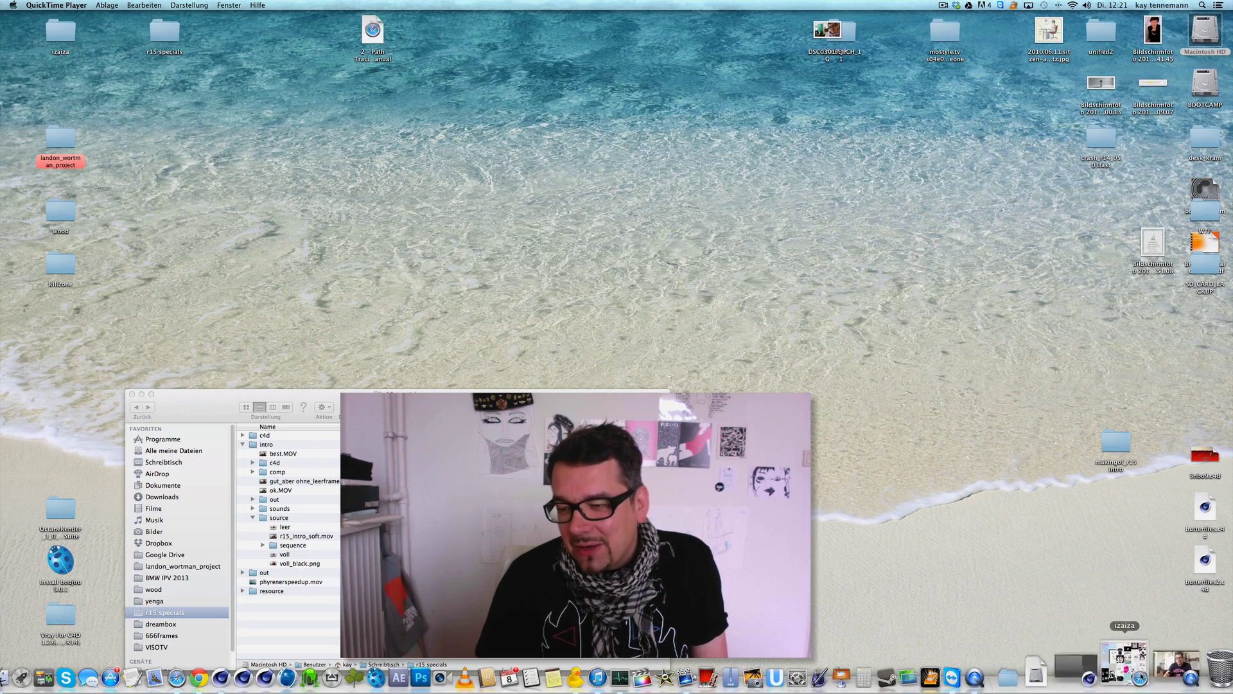
left_click(1148, 674)
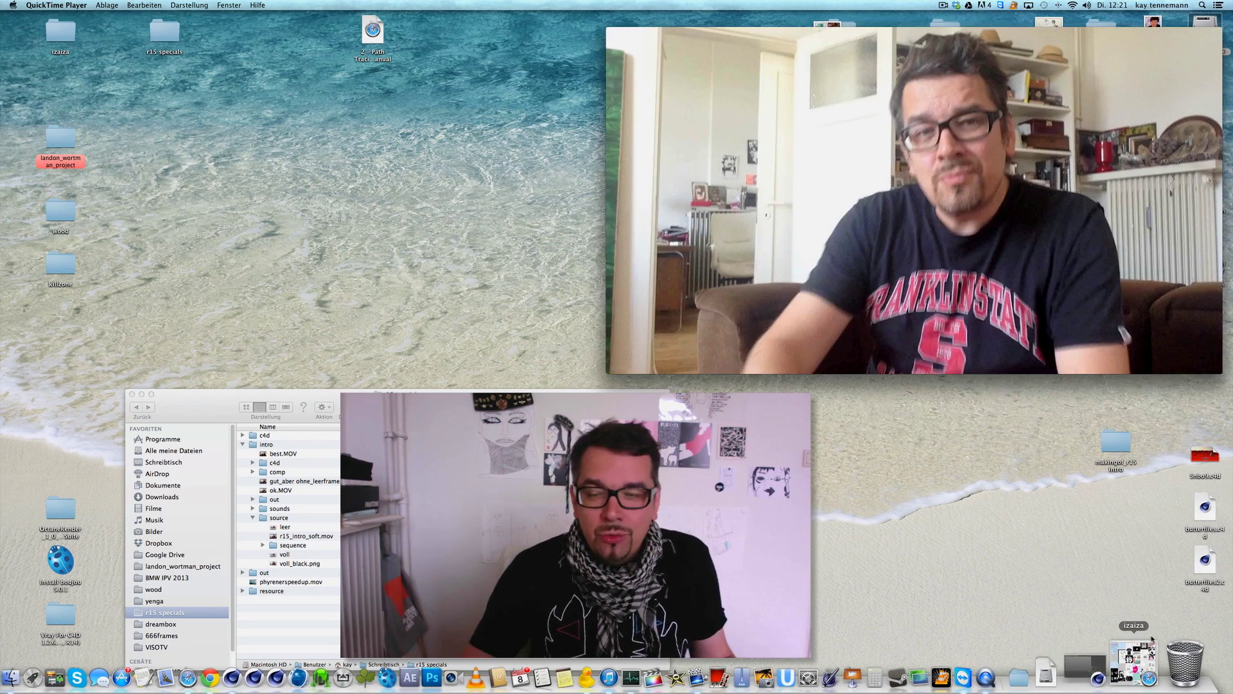
left_click_drag(757, 33, 266, 40)
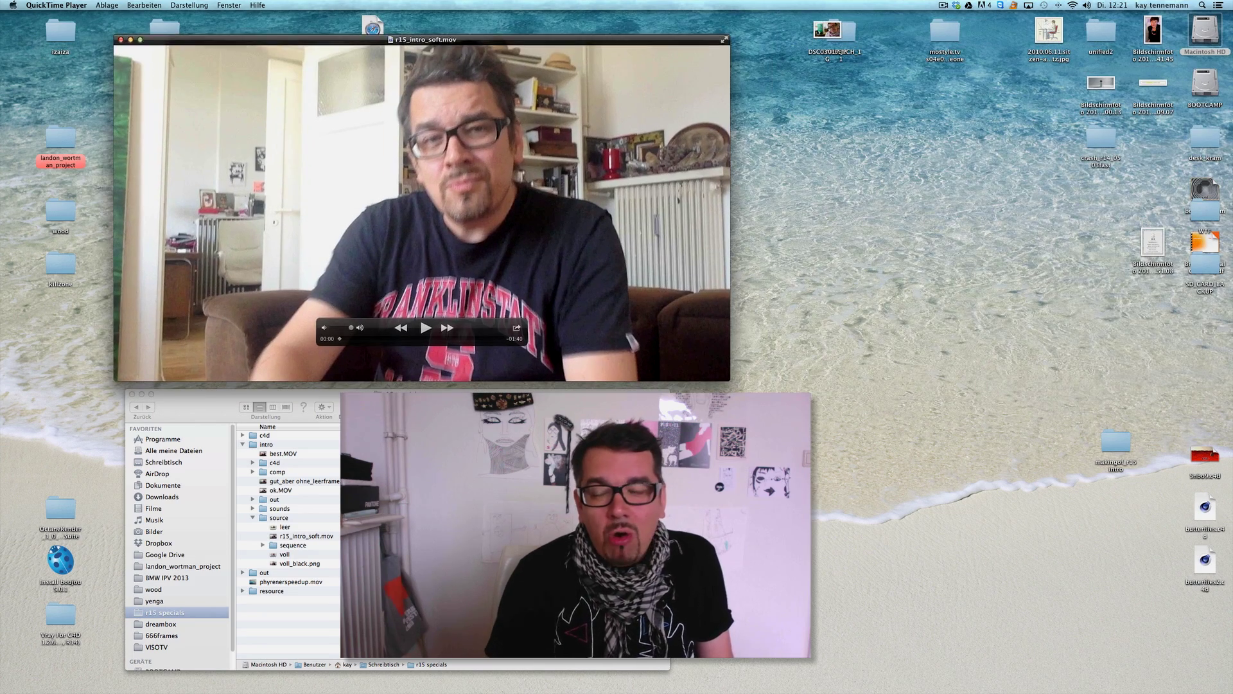
left_click_drag(555, 44, 544, 32)
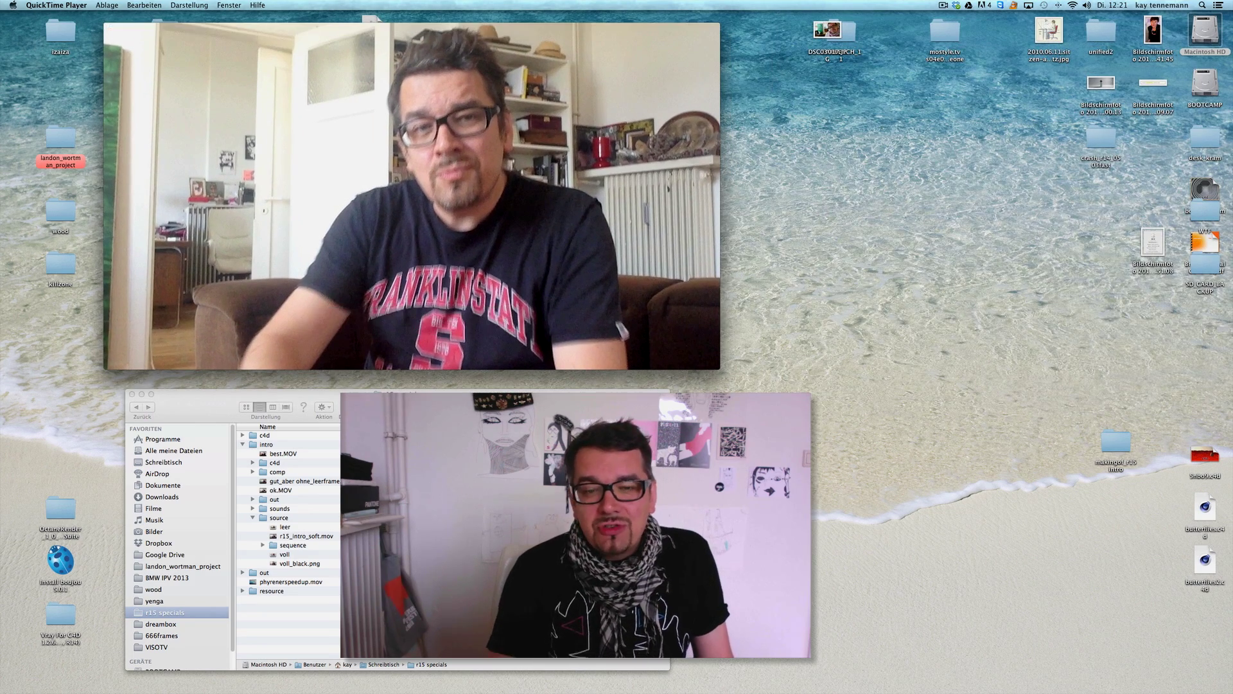
mouse_move(539, 330)
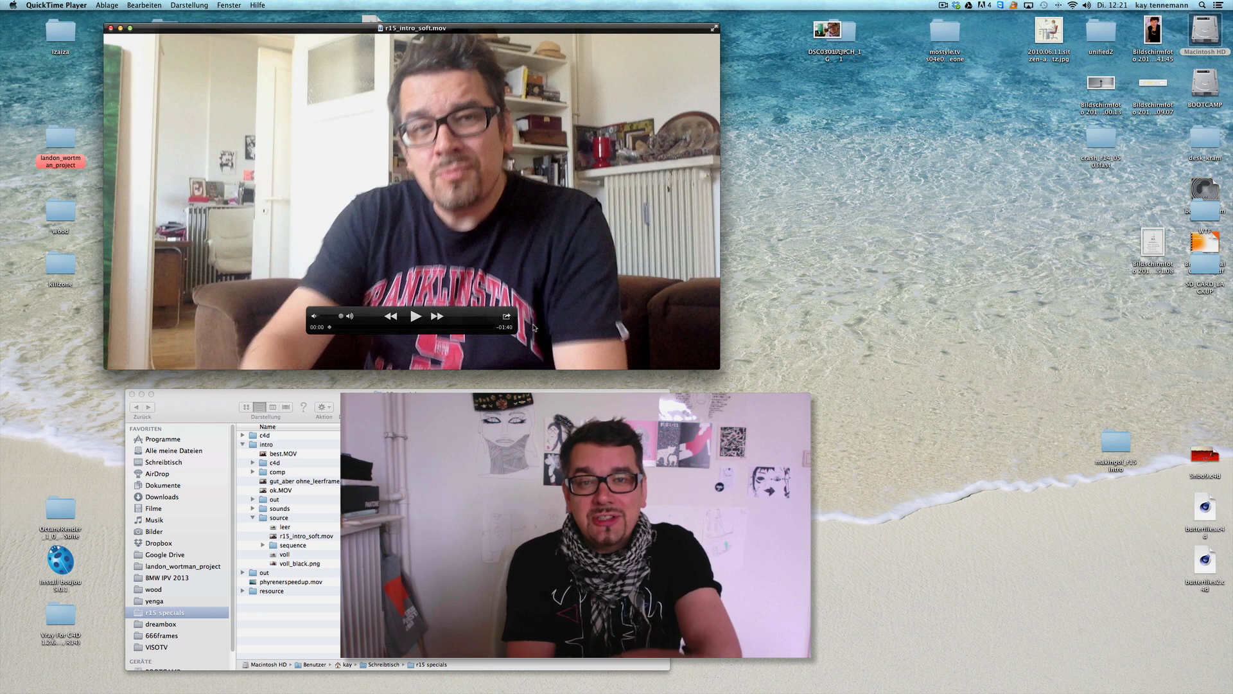
mouse_move(475, 327)
left_mouse_down()
mouse_move(434, 328)
mouse_move(480, 330)
left_mouse_up()
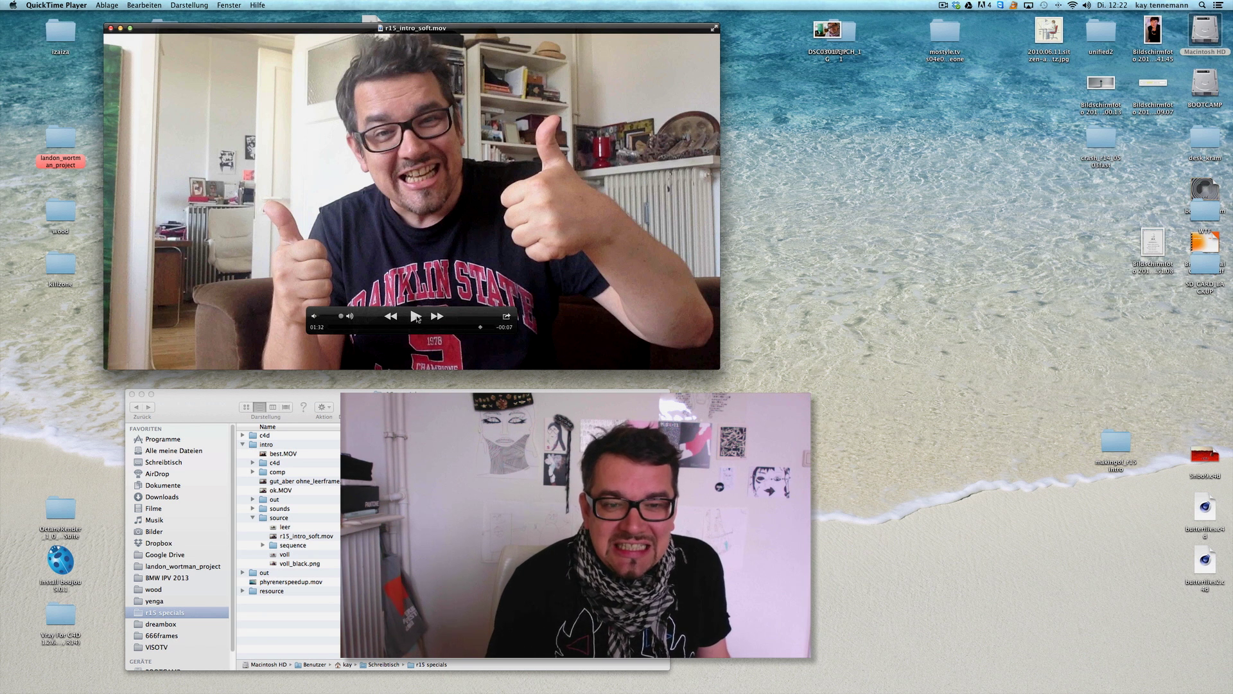
left_click(416, 317)
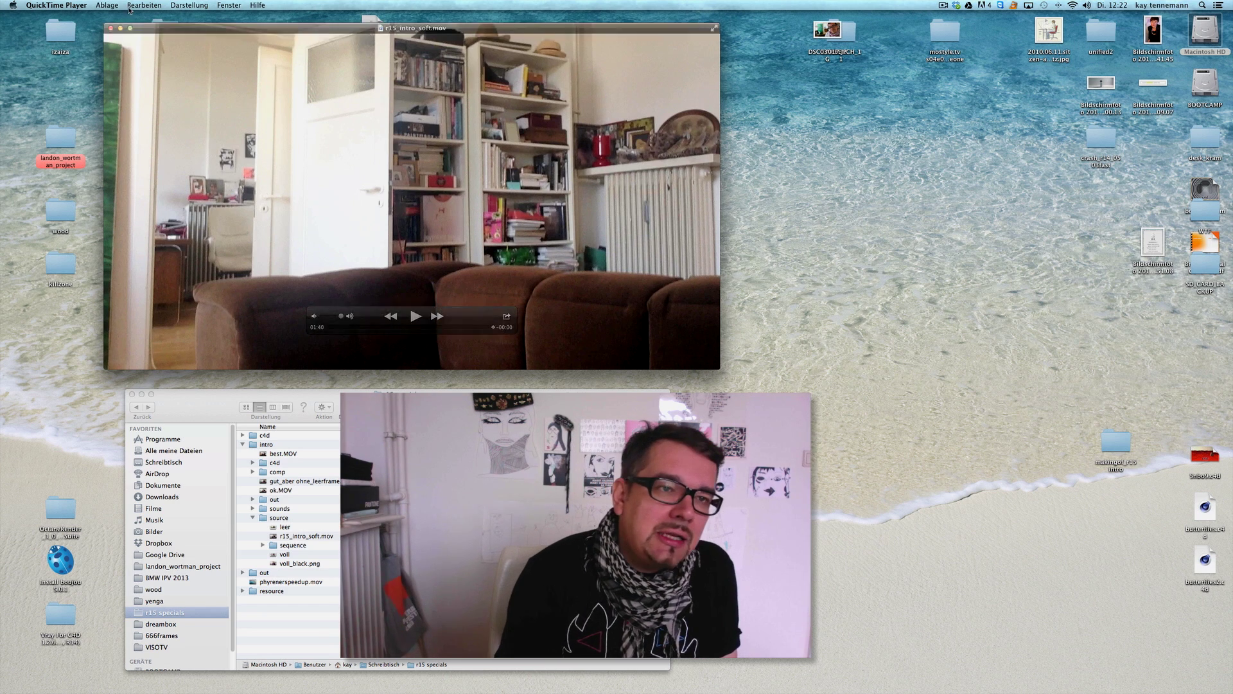
key("super+w")
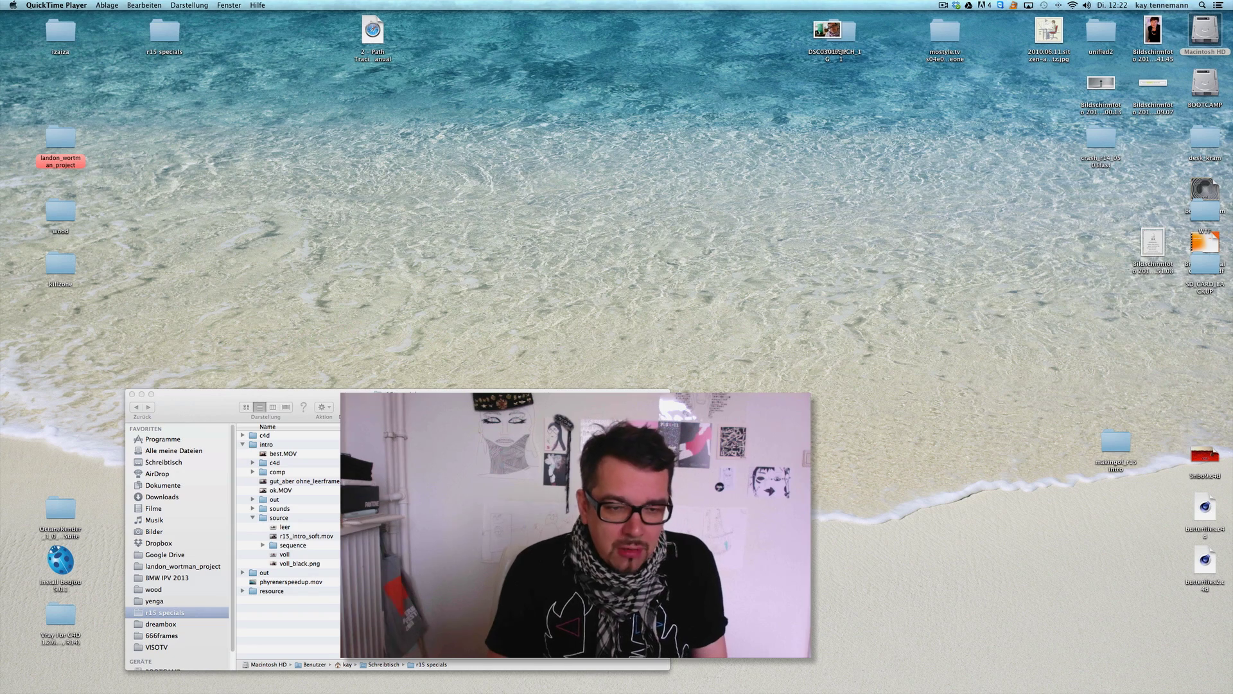
Preview the empty-room photo named leer in the source folder of the intro project.
left_click(299, 527)
left_click(299, 527)
key("space")
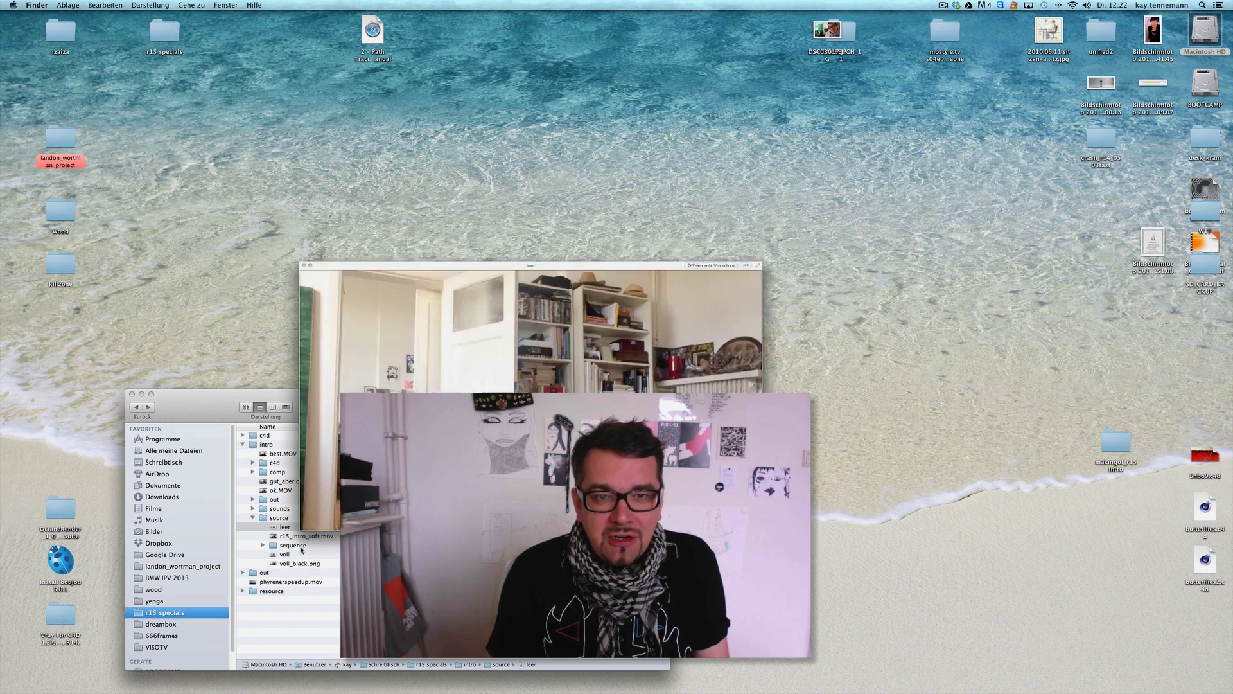
left_click_drag(551, 198, 402, 42)
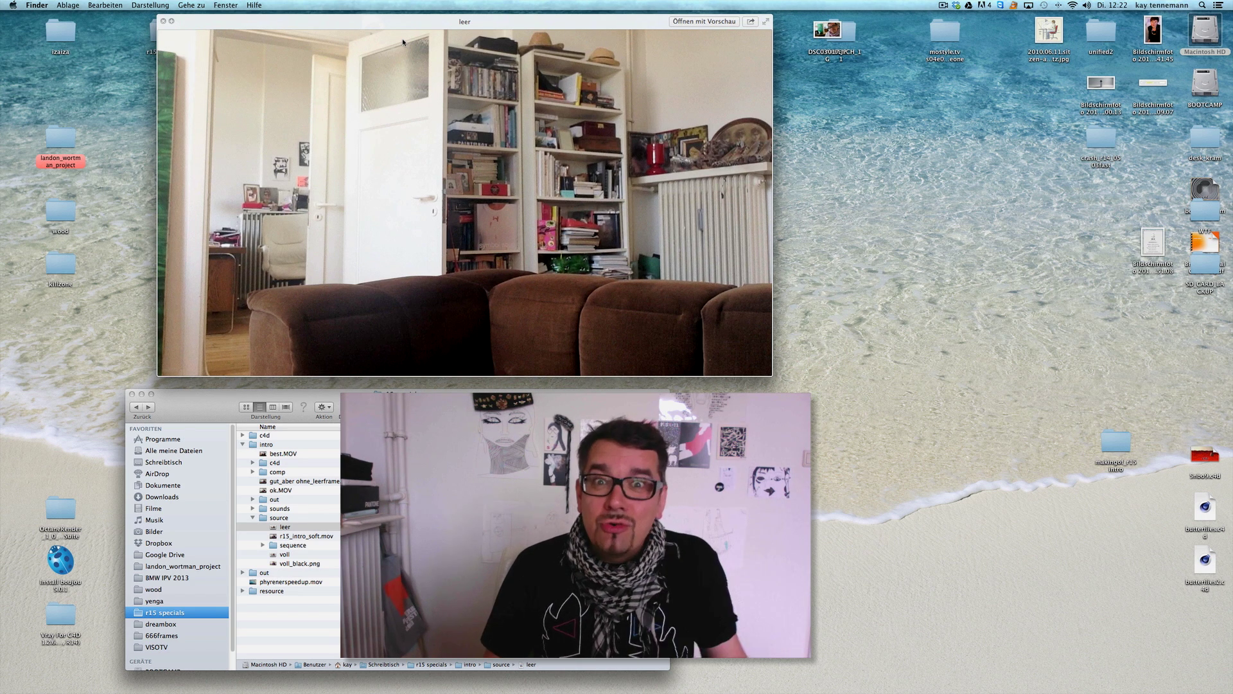
left_click(163, 21)
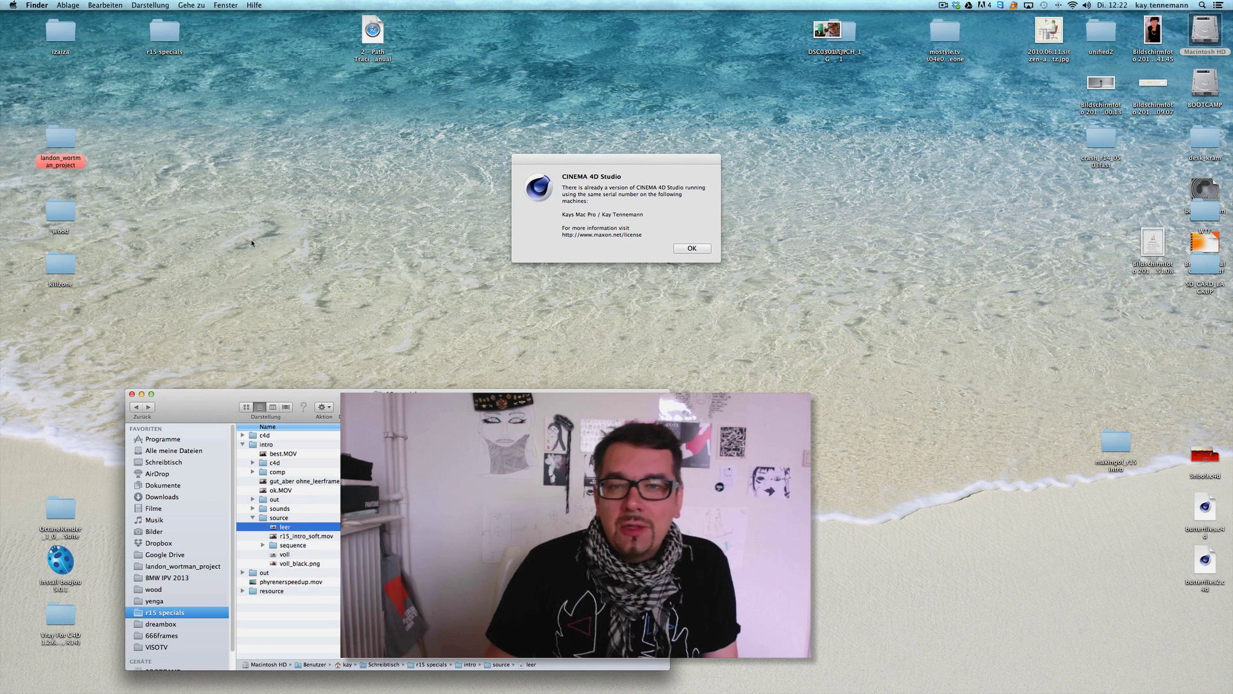
Dismiss the CINEMA 4D Studio licence notice and switch to CINEMA 4D.
left_click(691, 249)
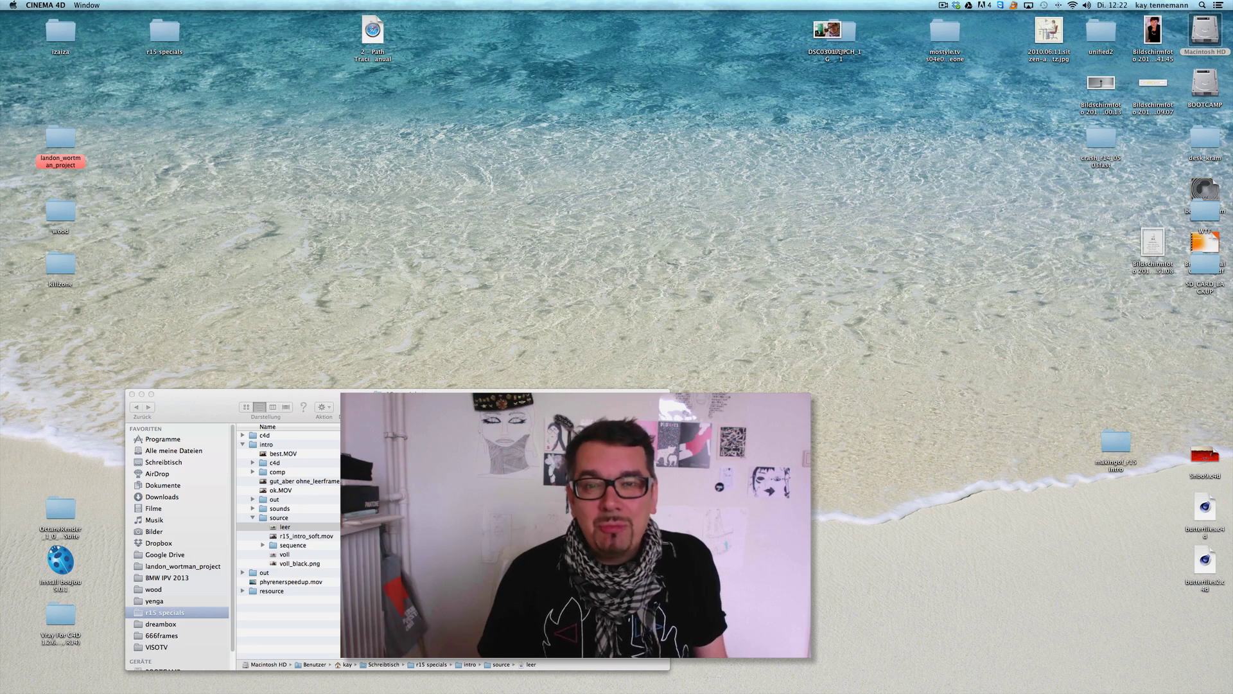
mouse_move(459, 689)
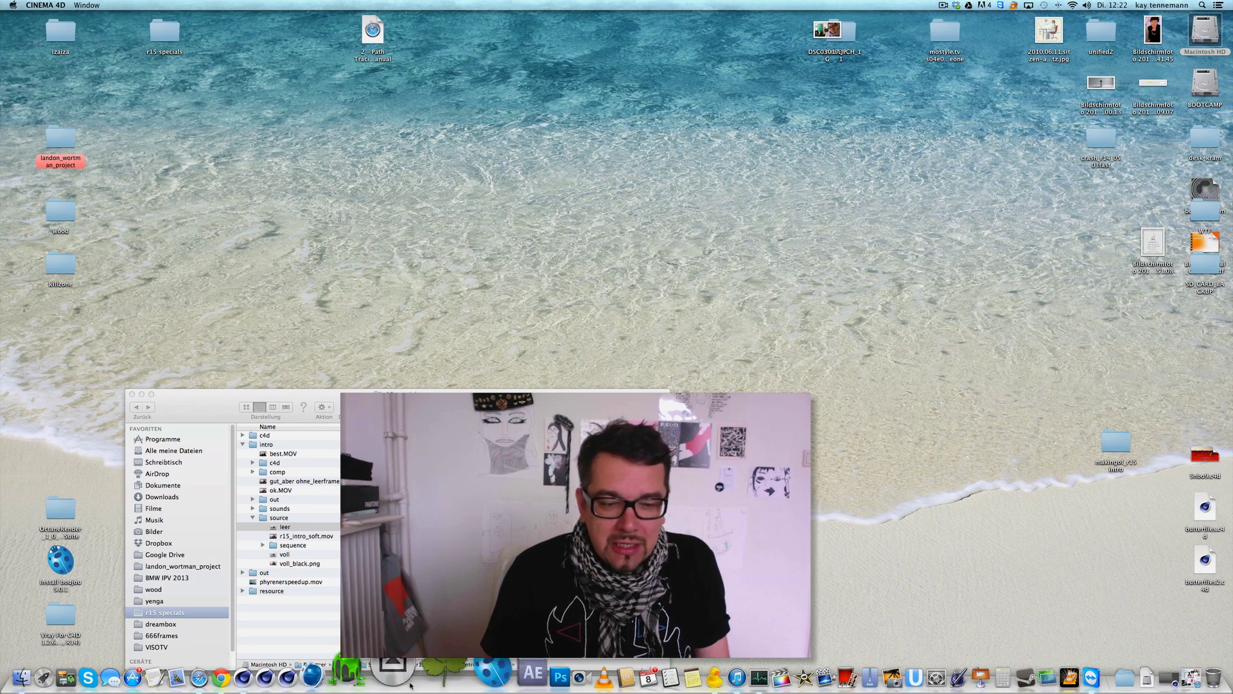
left_click(310, 676)
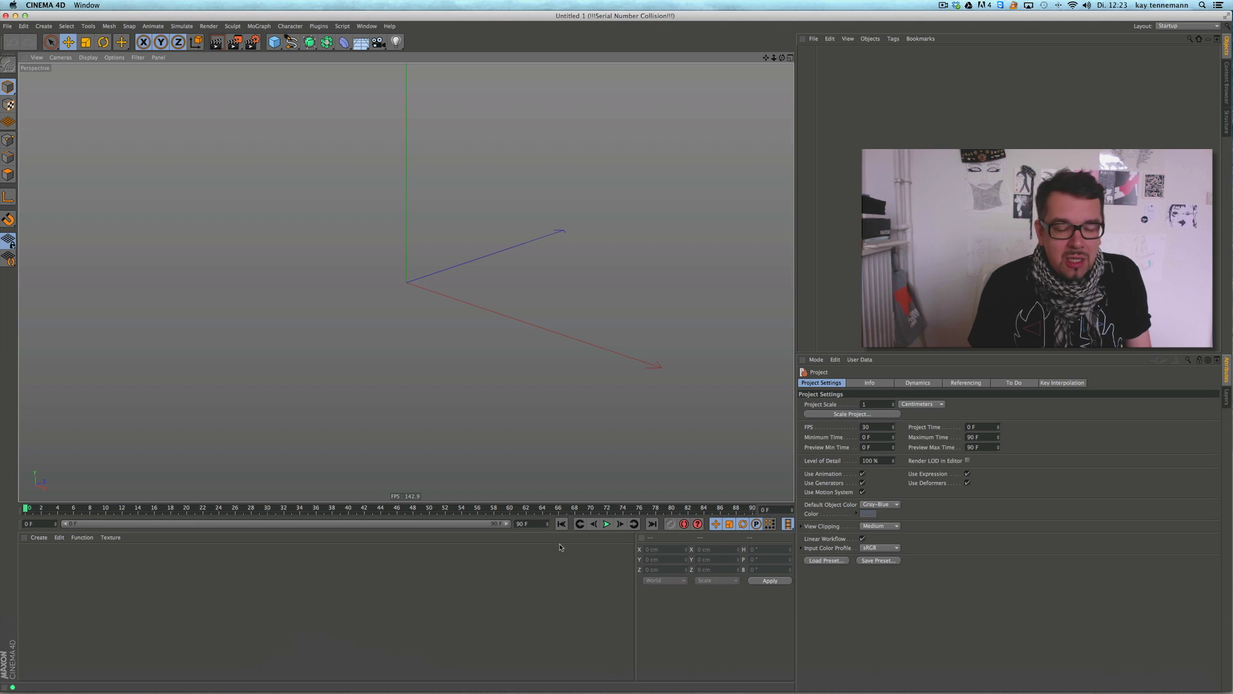
Create a camera in the empty scene and attach a Camera Calibrator tag to it.
left_click(379, 42)
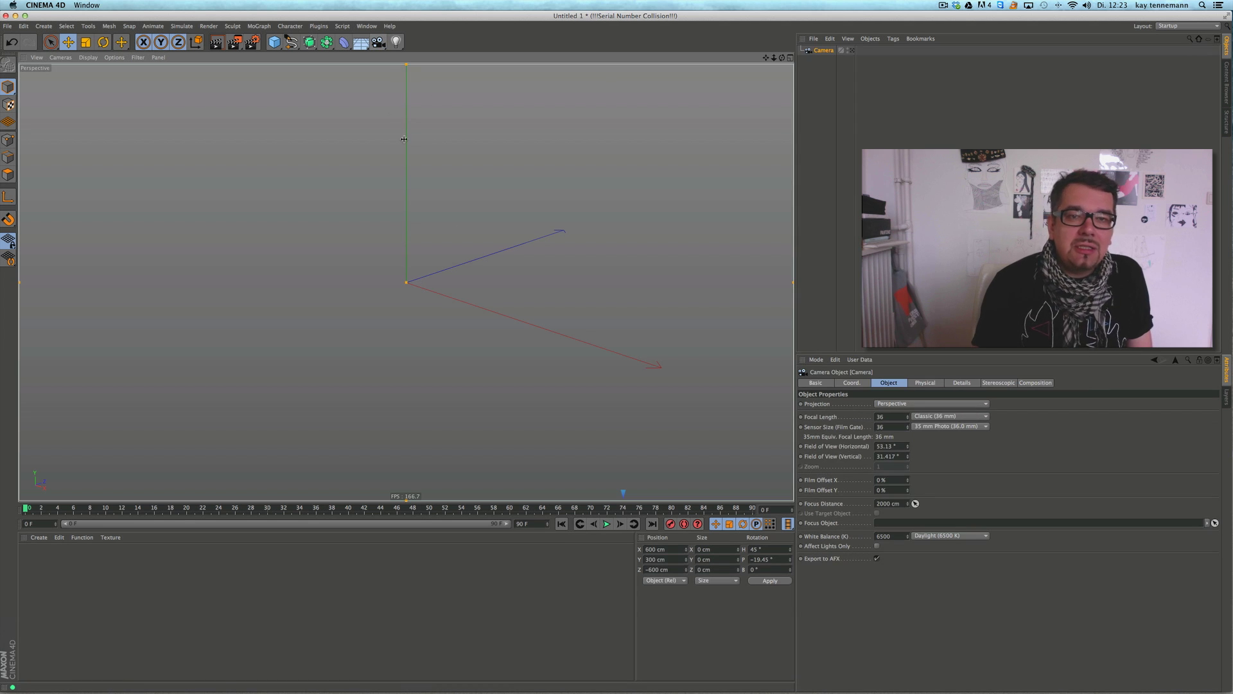
right_click(821, 50)
mouse_move(845, 57)
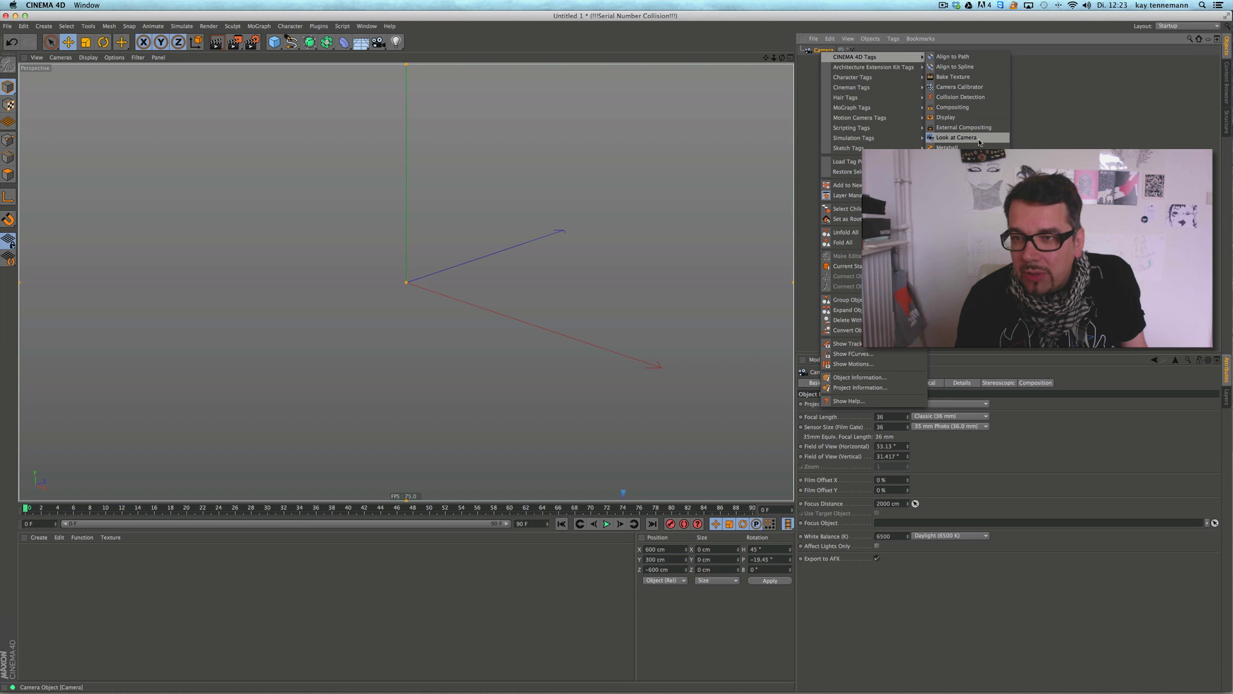
left_click(986, 90)
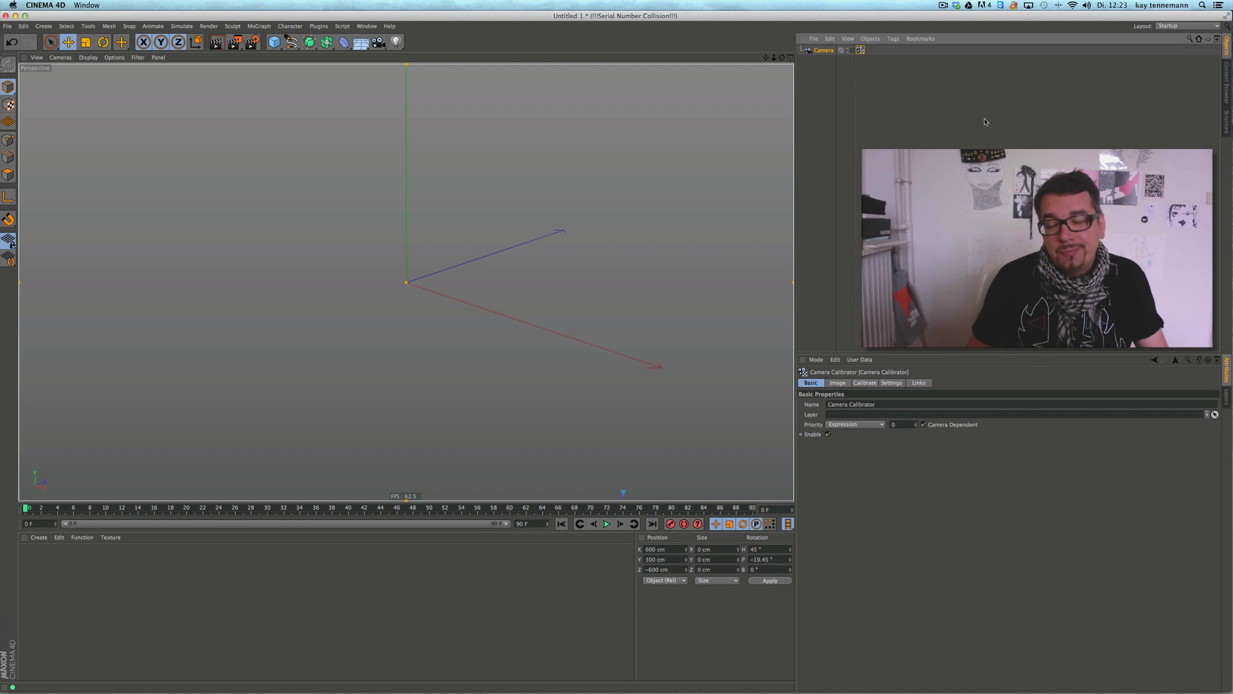
Load leer.png from the intro folder of r15 specials as the Camera Calibrator's image.
left_click(864, 382)
left_click(1210, 406)
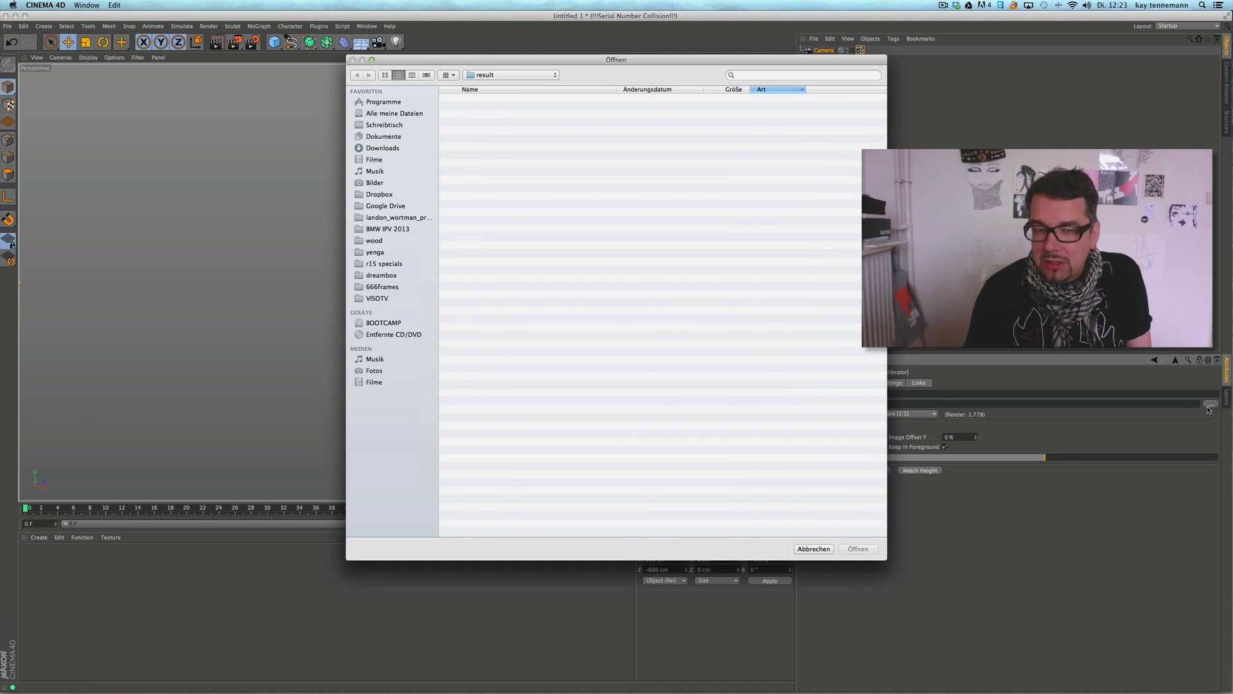
left_click(385, 264)
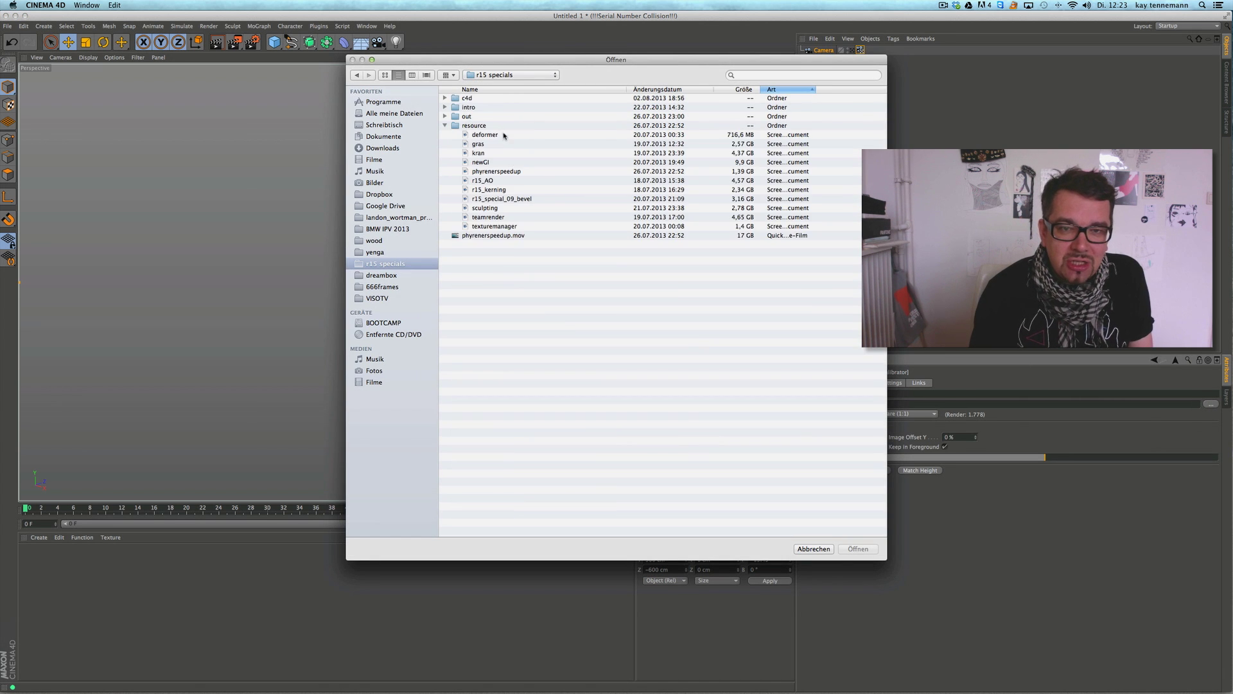
left_click(445, 126)
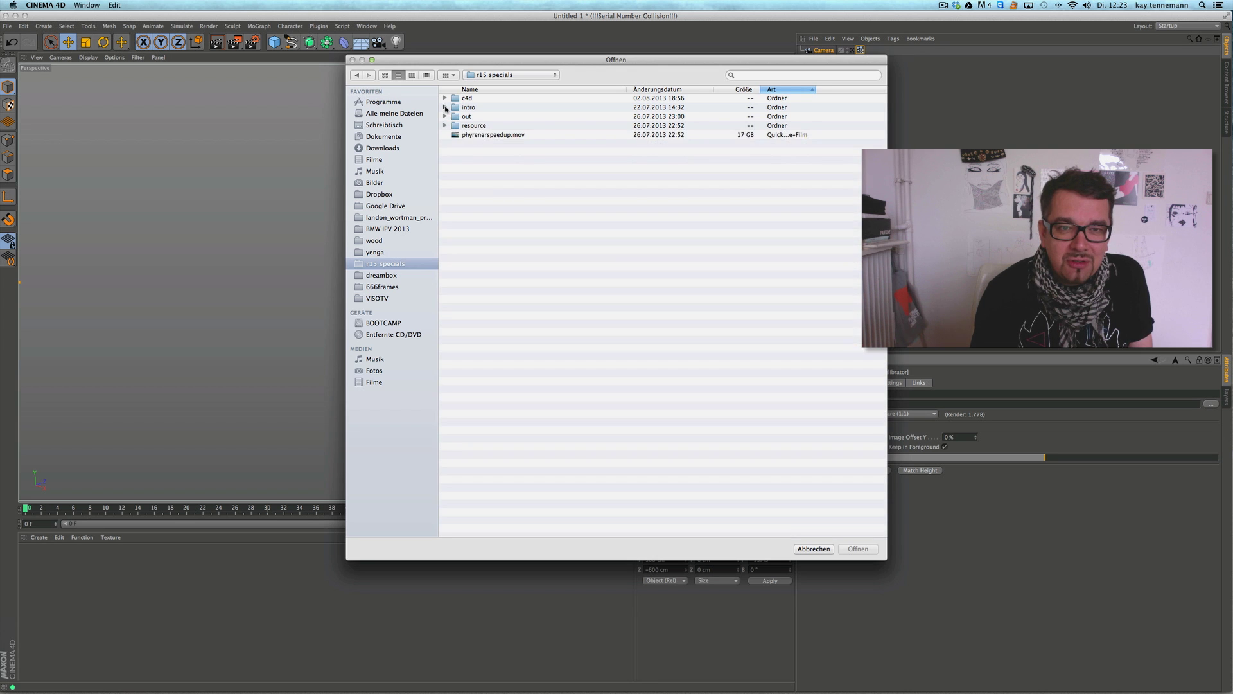
left_click(445, 107)
double_click(498, 172)
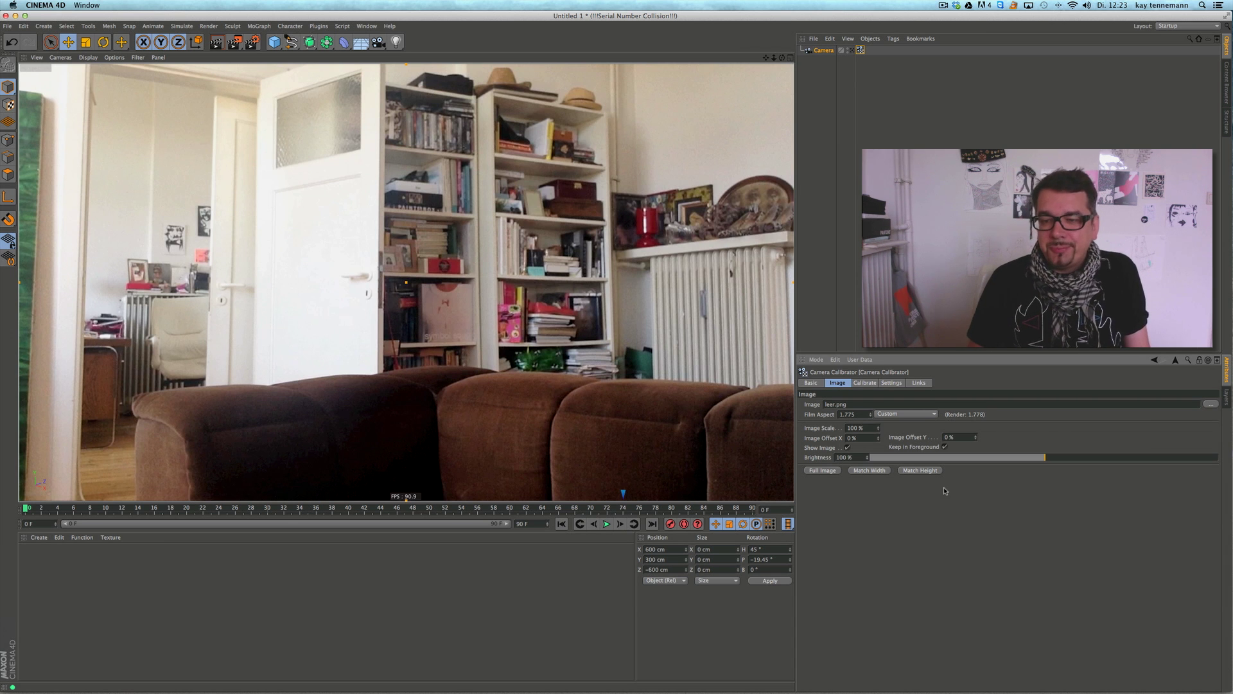
left_click(943, 6)
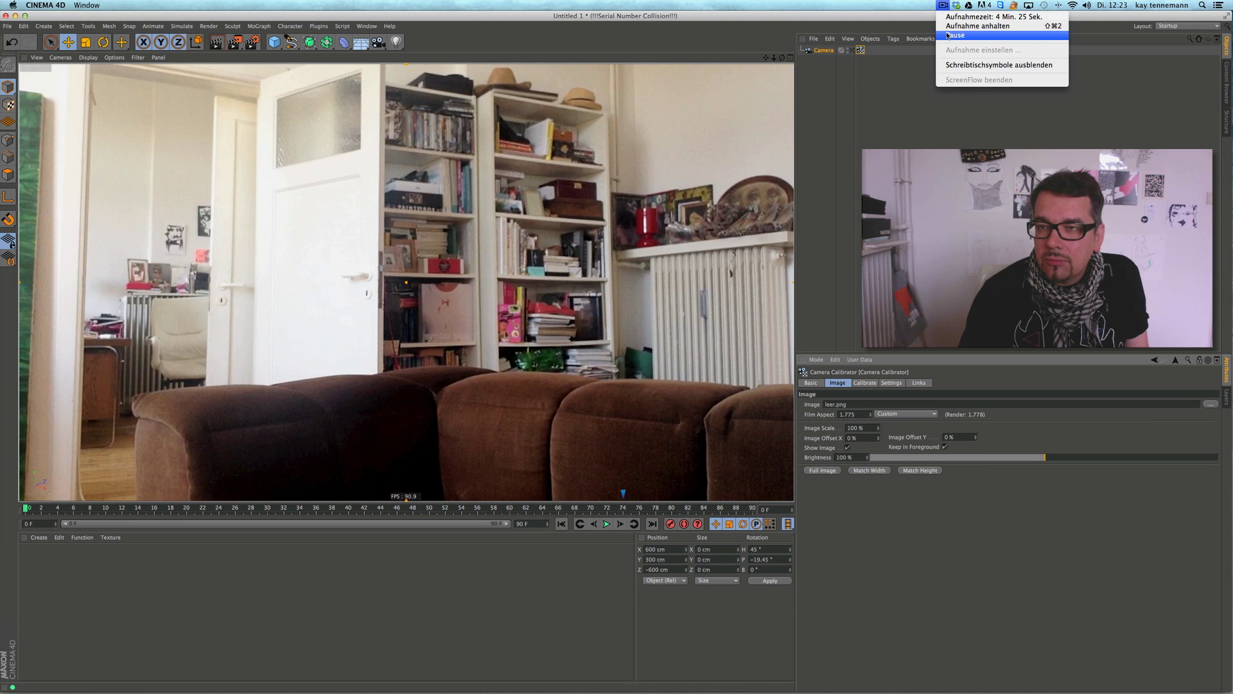
left_click(946, 33)
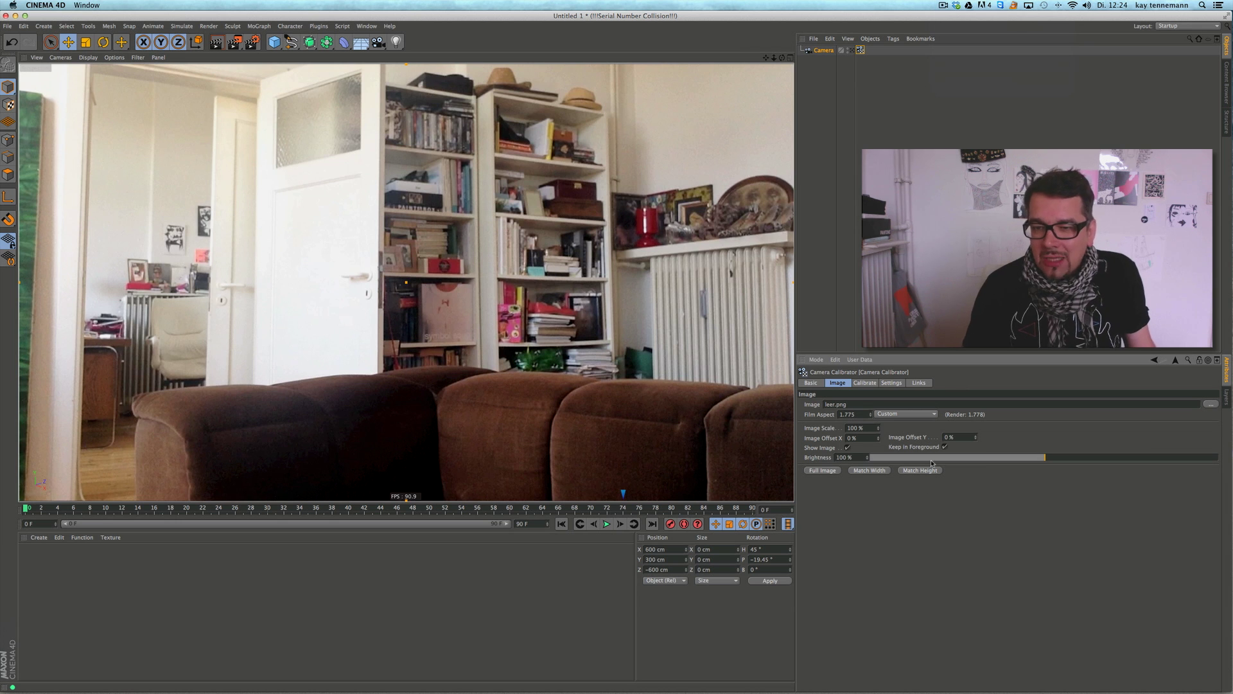
Add a calibration line along the vertical edge of the doorway frame beside the back room and assign it to the Y axis.
left_click(865, 383)
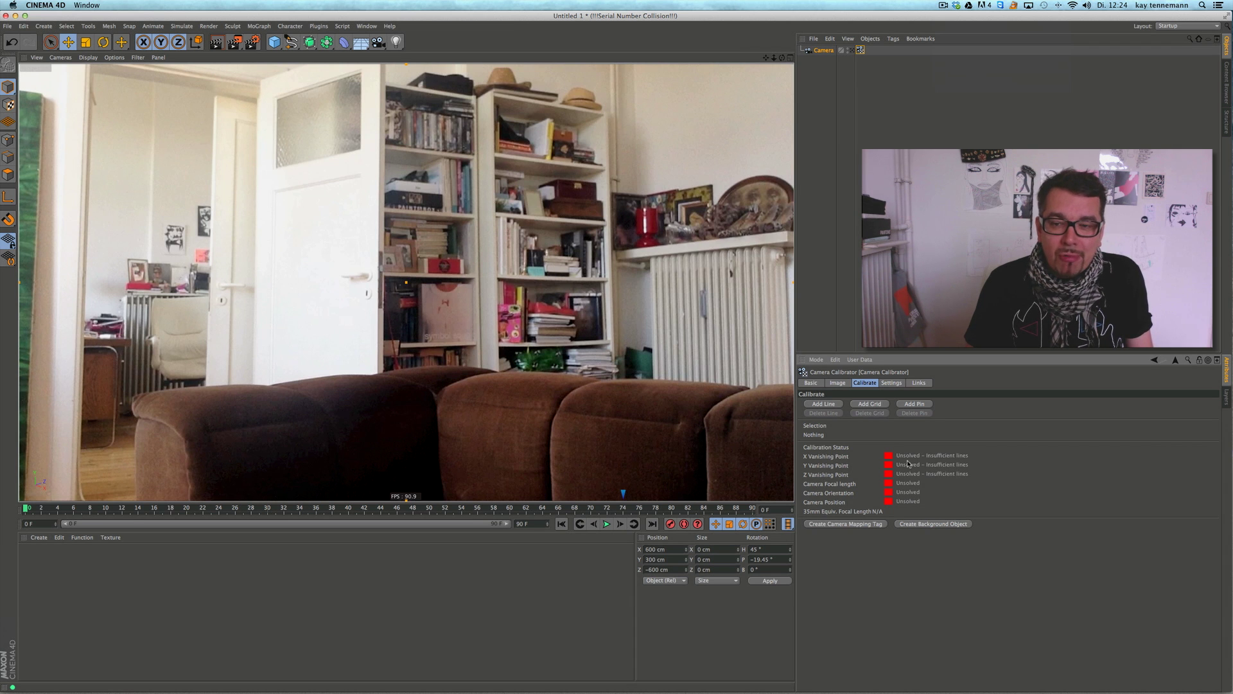
left_click(823, 403)
left_click_drag(645, 367, 94, 72)
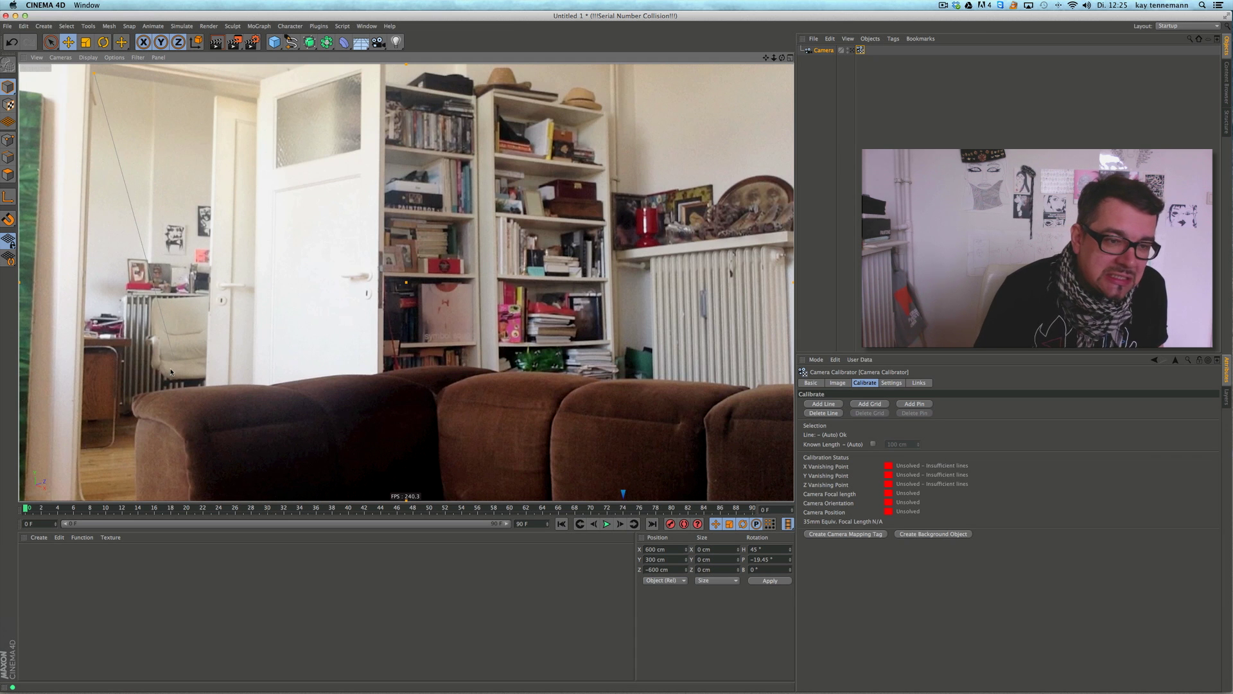
left_click_drag(172, 360, 78, 498)
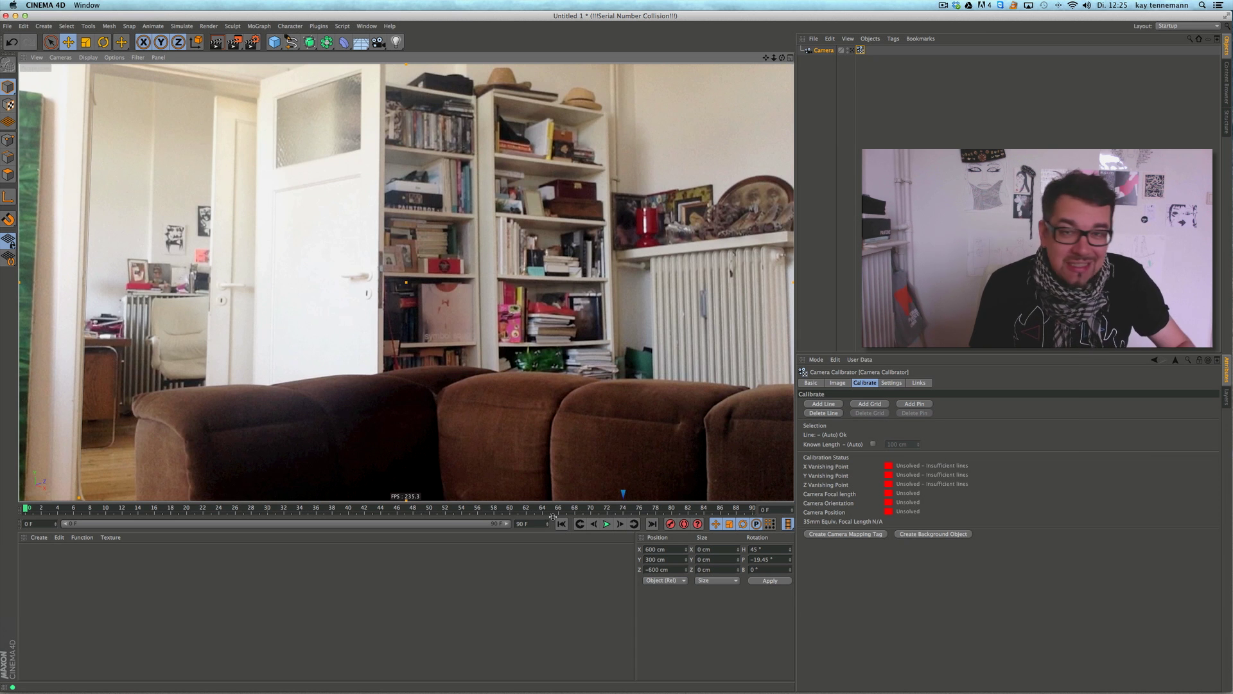
left_click(89, 269)
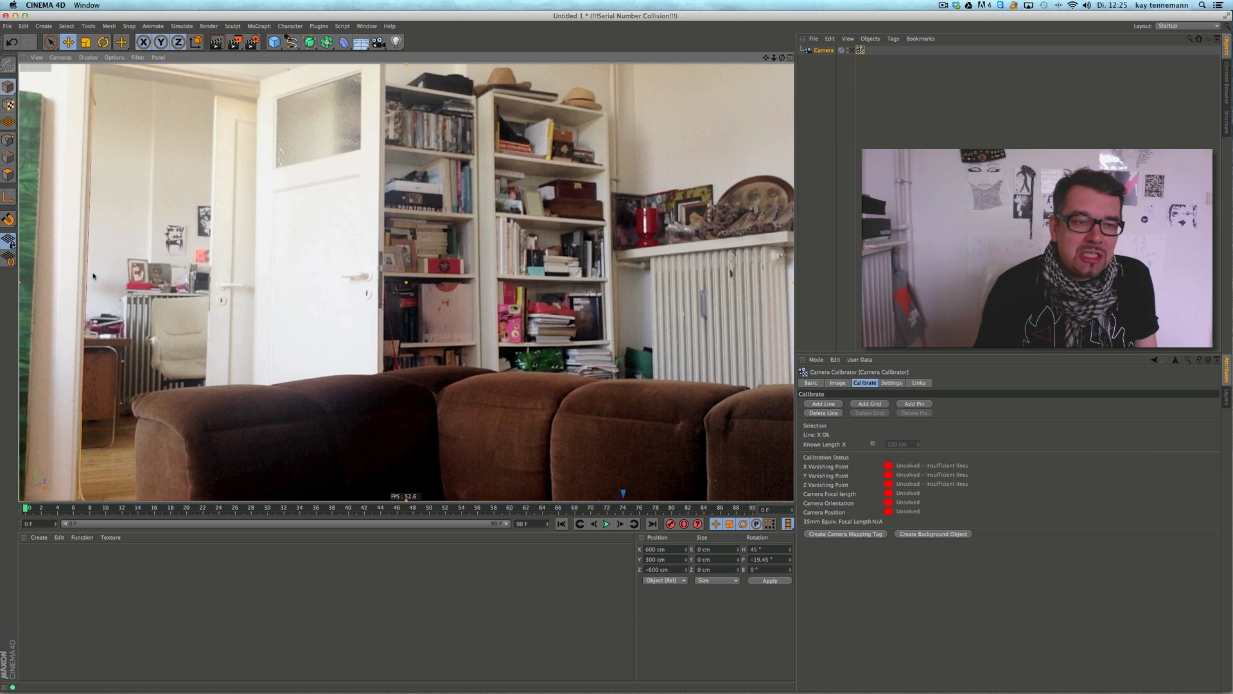
left_click(89, 270)
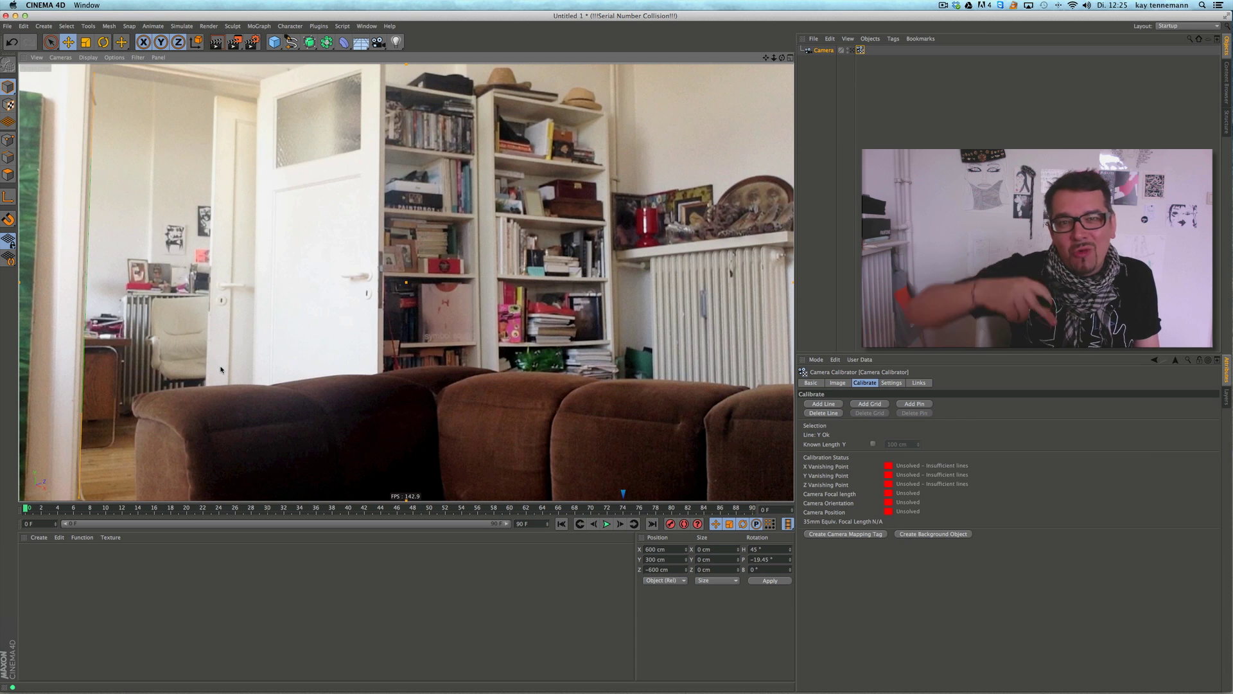
left_click(89, 254)
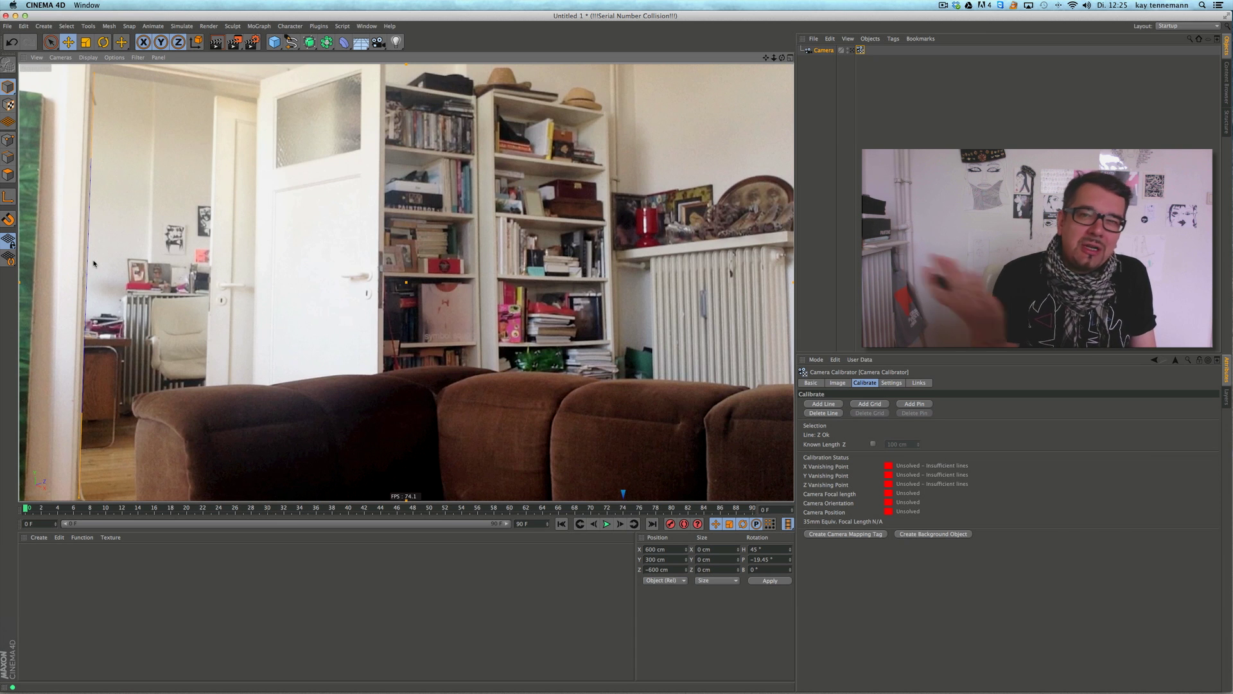
left_click(86, 297)
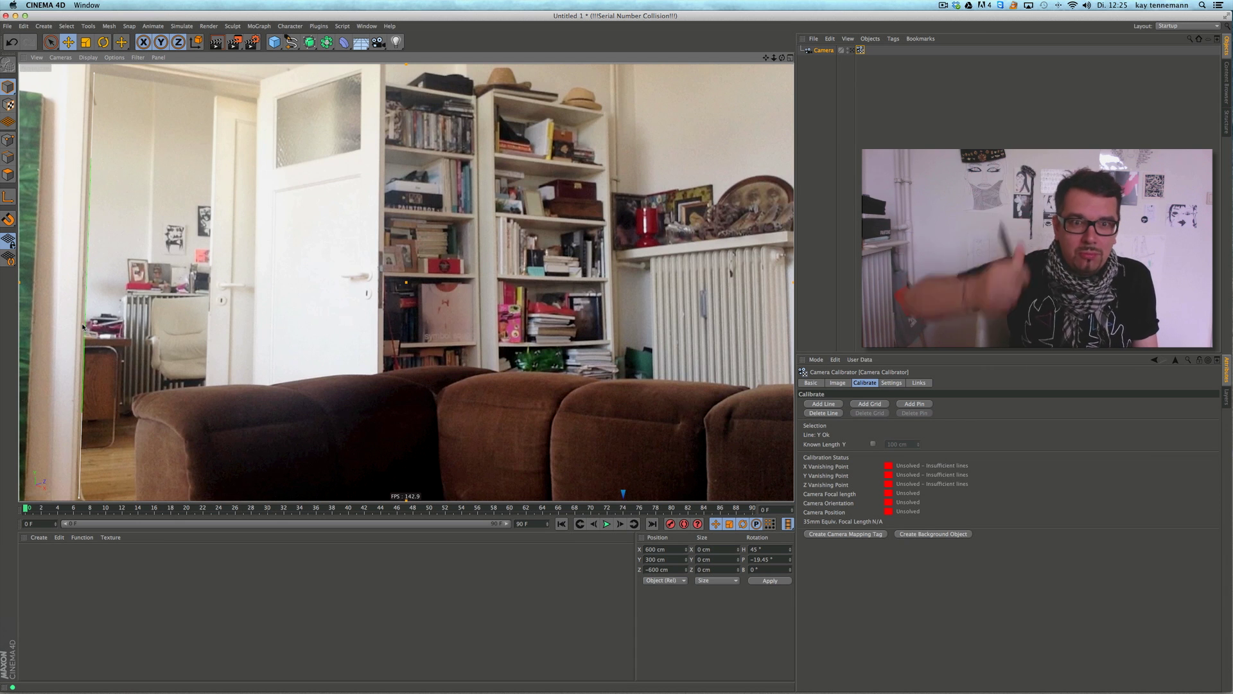
Add a second Y-axis calibration line along the outer vertical edge of the bookshelf nearest the radiator.
left_click(823, 405)
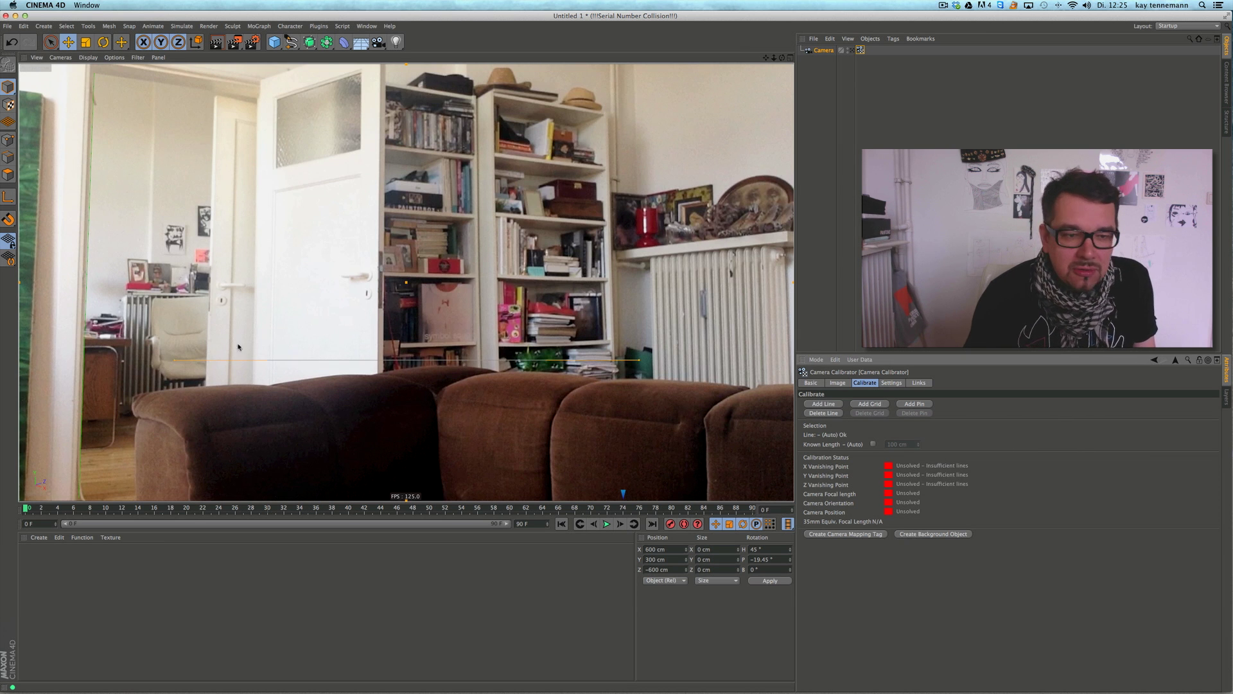
left_click_drag(172, 359, 604, 114)
left_click_drag(639, 359, 612, 379)
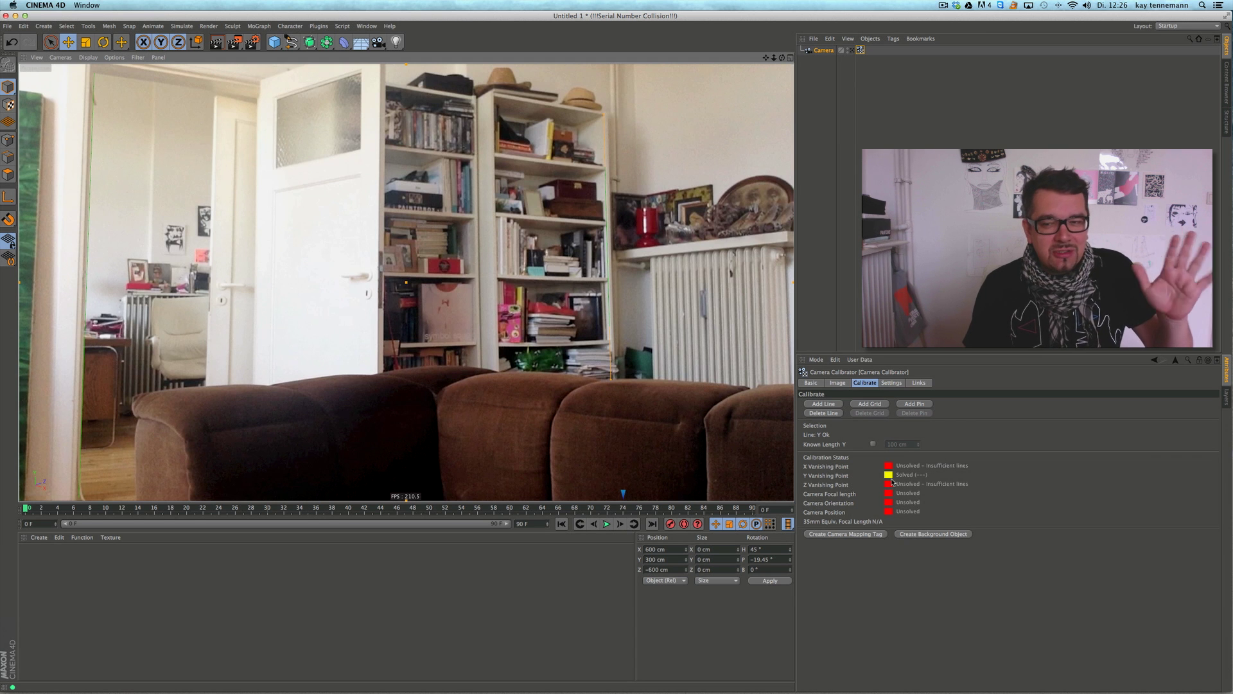
Add a third Y-axis calibration line along the vertical post between the two bookshelves.
left_click(824, 404)
left_click_drag(611, 363, 479, 366)
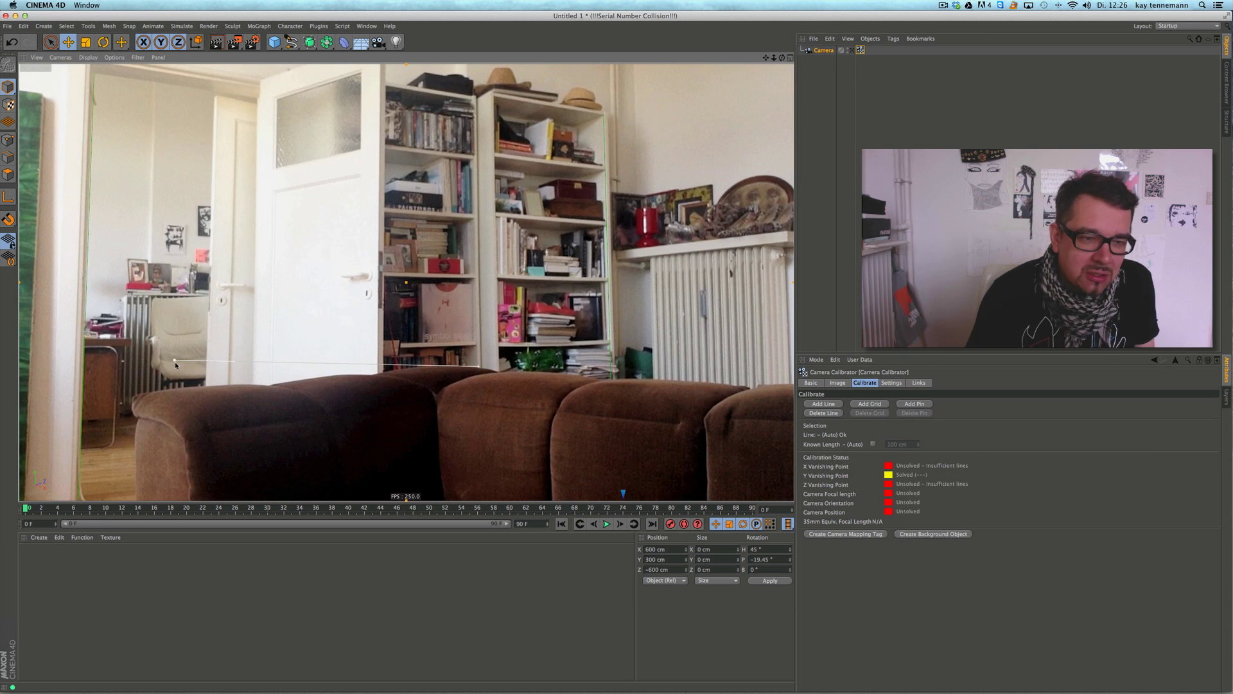
left_click_drag(175, 359, 484, 168)
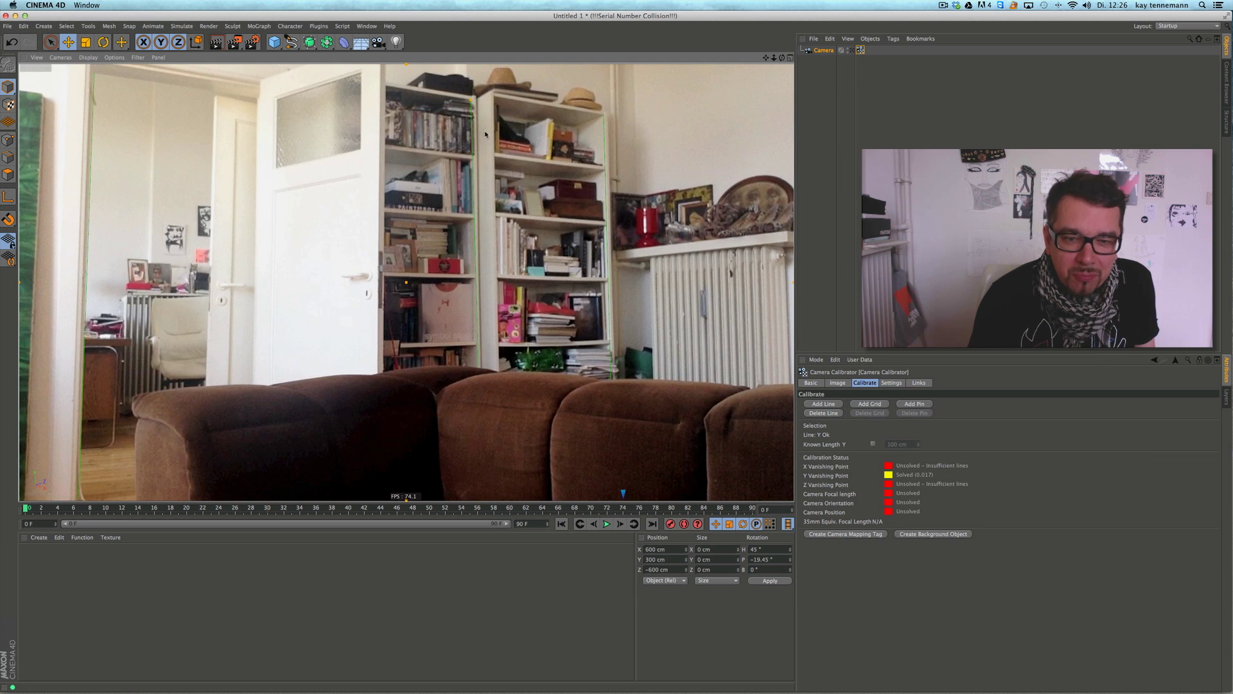
Add a fourth Y-axis calibration line along the white door's vertical edge next to the bookshelf, and clear the selection.
left_click(825, 404)
left_click_drag(639, 360, 382, 64)
left_click_drag(167, 341, 377, 374)
left_click(380, 219)
left_click(381, 219)
left_click(381, 219)
left_click(380, 219)
left_click(522, 323)
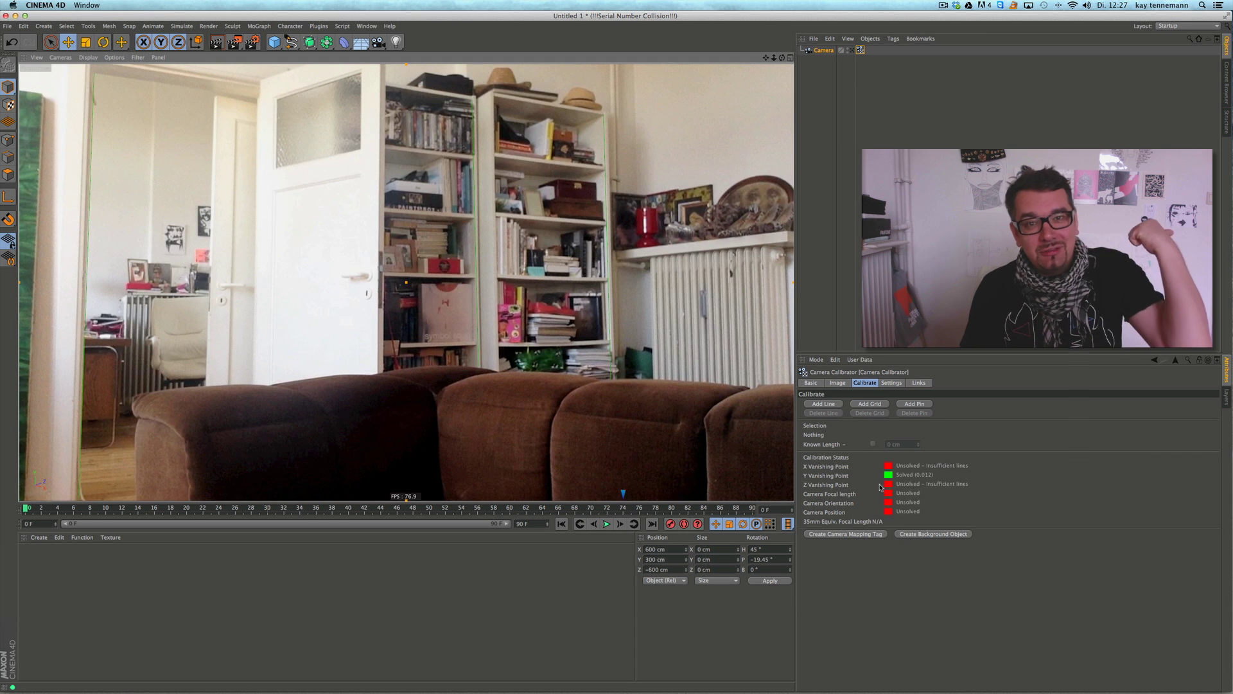
Add a calibration line along the top edge of the bookshelf nearest the radiator and assign it to the X axis.
left_click(826, 404)
left_click_drag(639, 361, 604, 115)
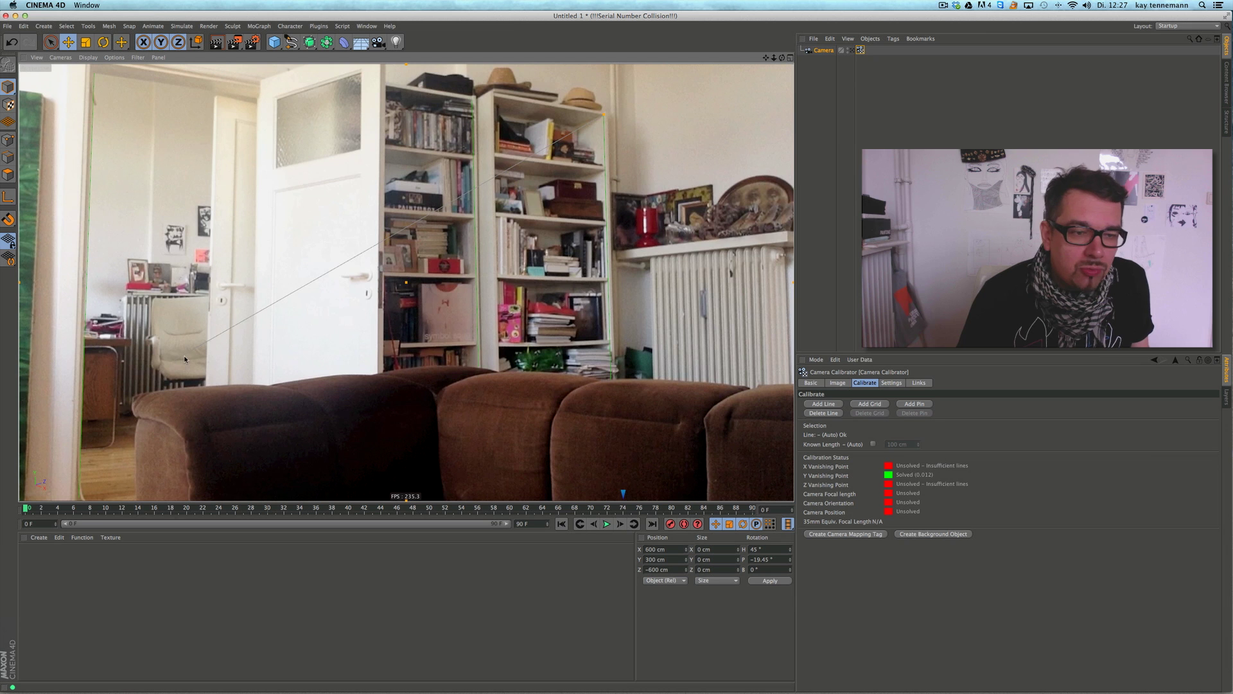
left_click_drag(184, 358, 494, 97)
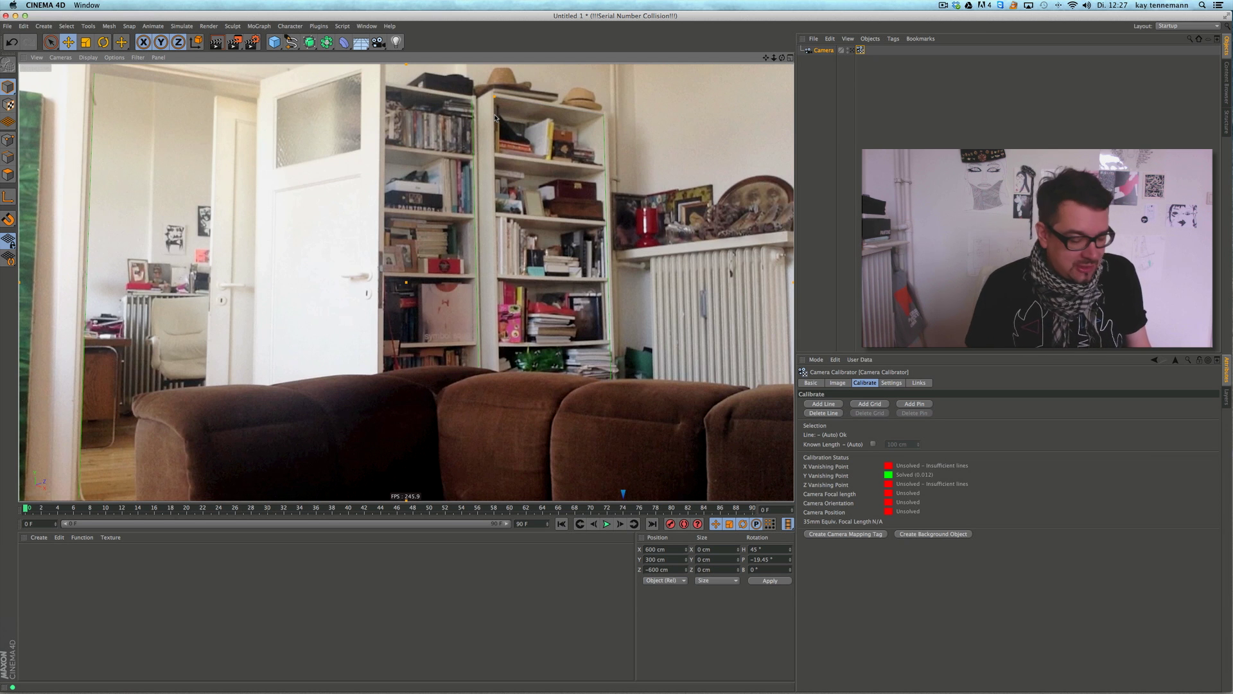
left_click(553, 107, "shift")
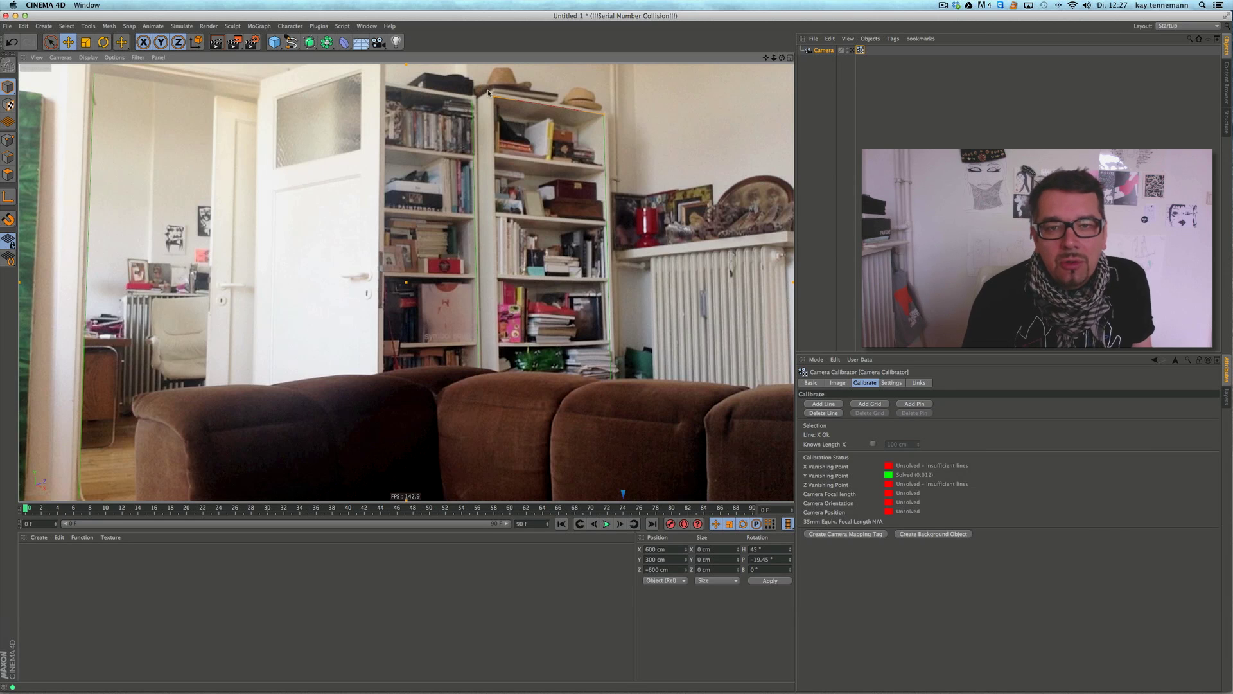
left_click_drag(495, 97, 496, 97)
Add a second X-axis calibration line along the top edge of the doorway frame to the back room.
left_click(825, 404)
left_click_drag(620, 357, 256, 96)
left_click_drag(176, 359, 95, 73)
left_click(172, 87)
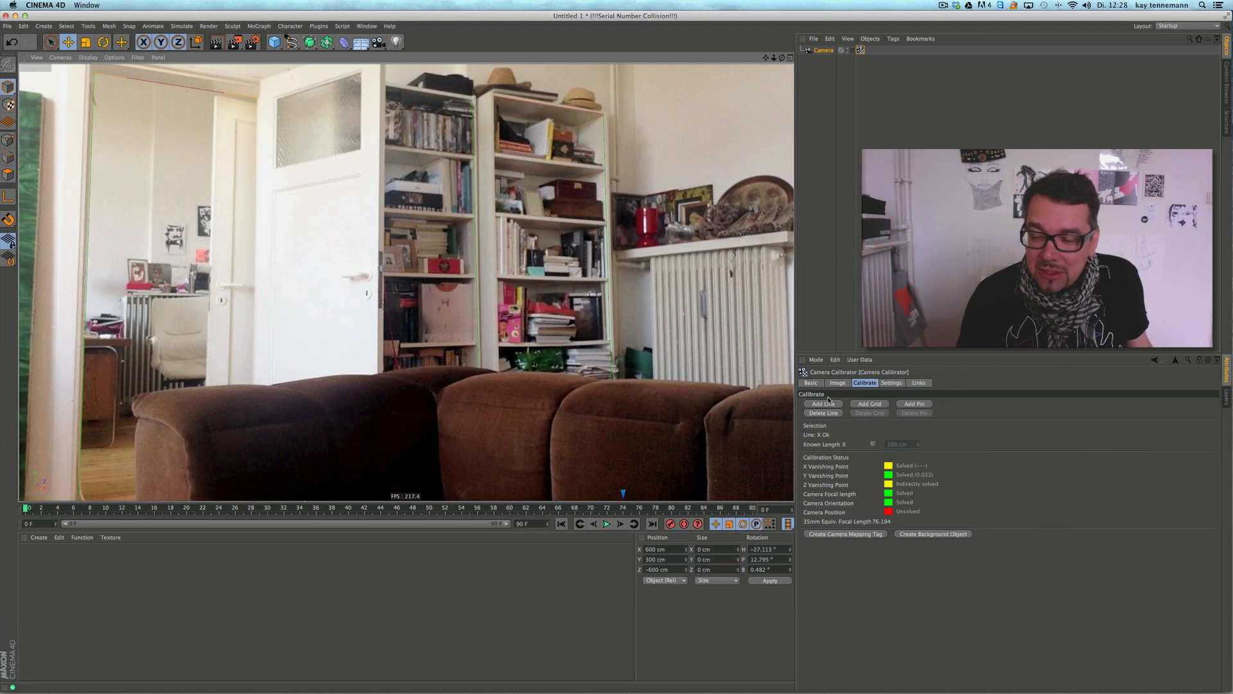
Add a third X-axis calibration line along the top edge of the bookshelf beside the white door.
left_click(824, 404)
left_click_drag(640, 366, 474, 98)
left_click_drag(175, 367, 349, 79)
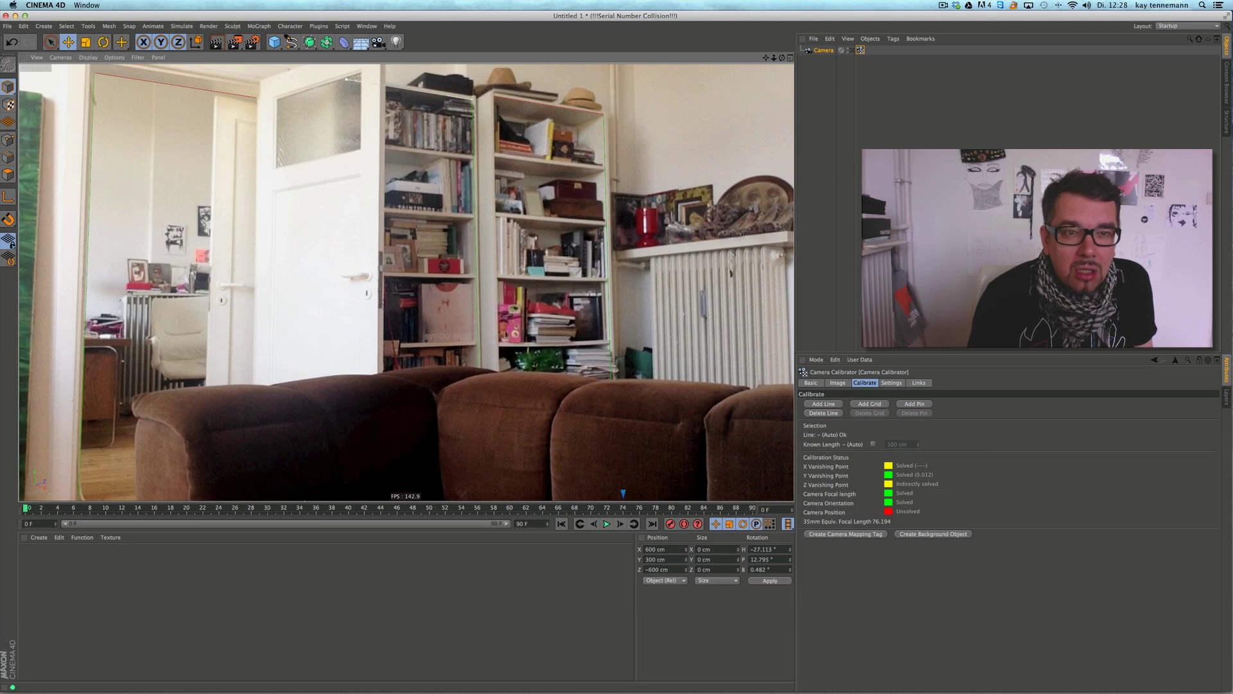
left_click(413, 98)
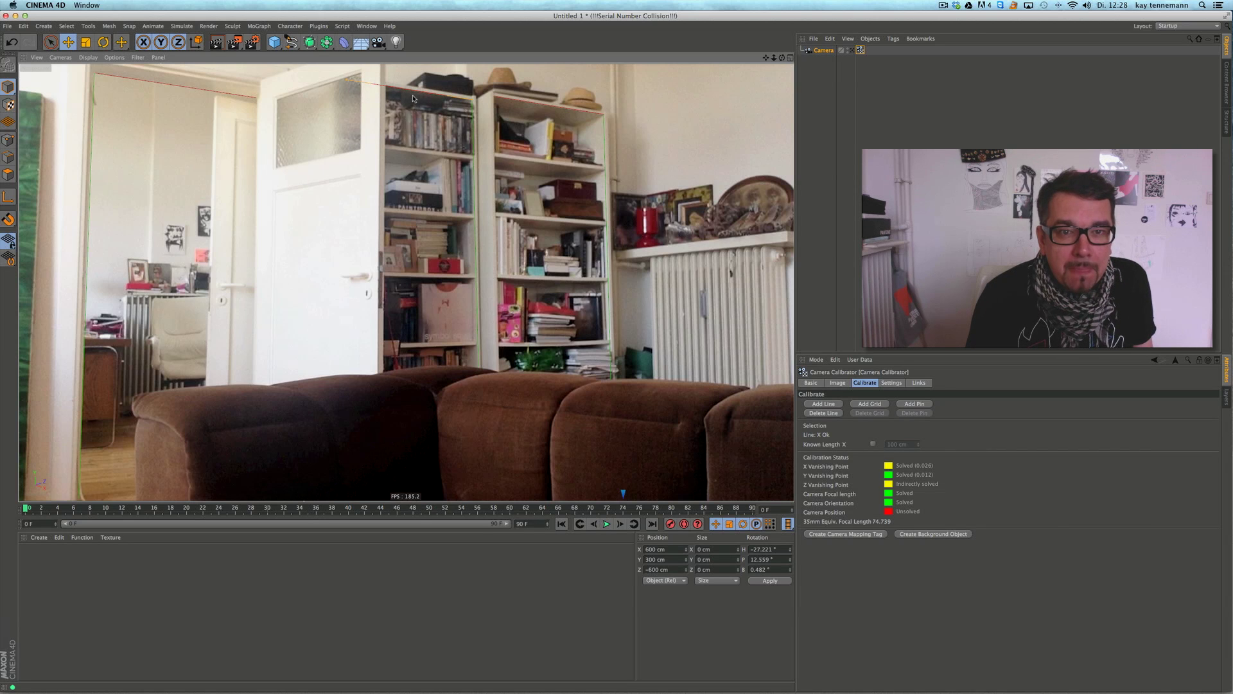
Add a fourth X-axis calibration line along the lowest visible shelf of the bookshelf nearest the radiator.
left_click(834, 403)
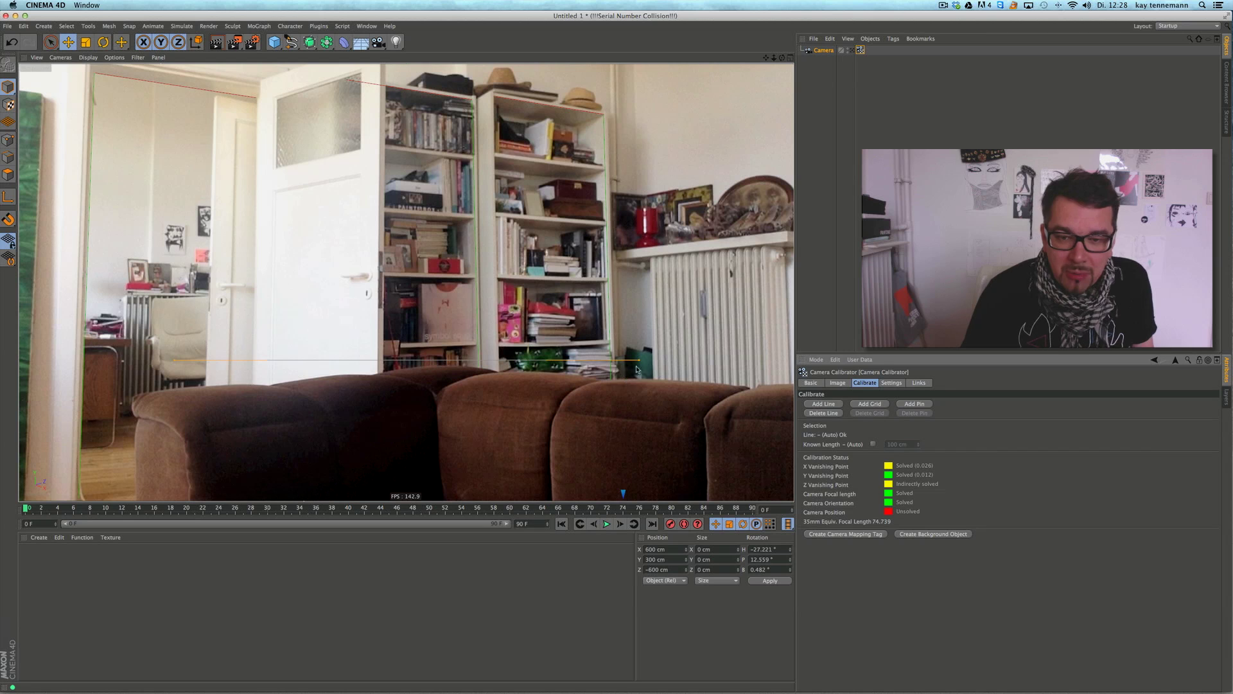
left_click_drag(638, 361, 611, 341)
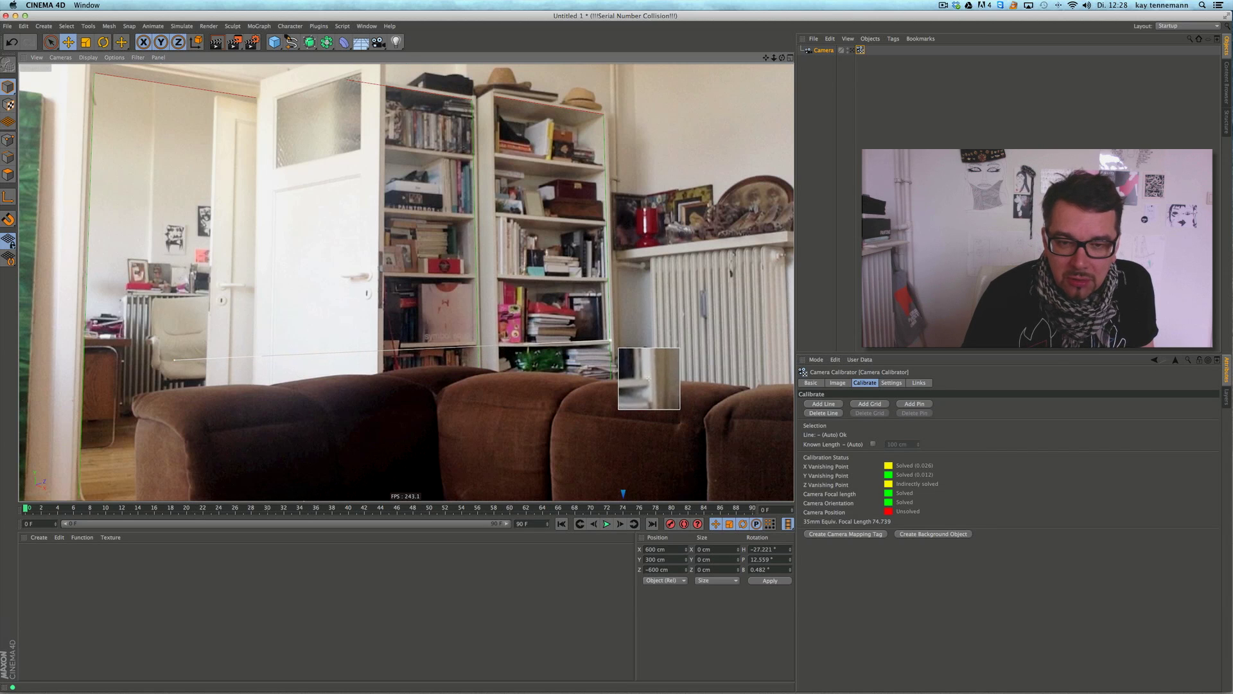
left_click_drag(174, 360, 500, 341)
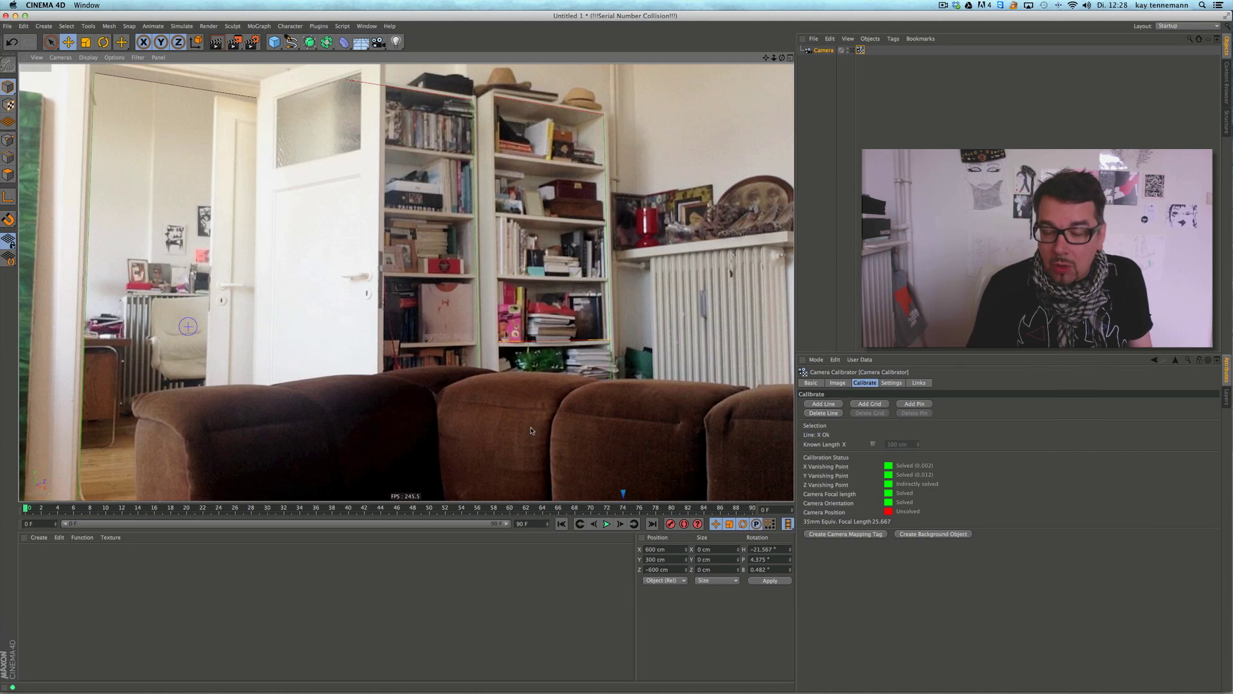
Add a calibration line along the front edge of the shelf above the radiator and assign it to the Z axis.
left_click(824, 404)
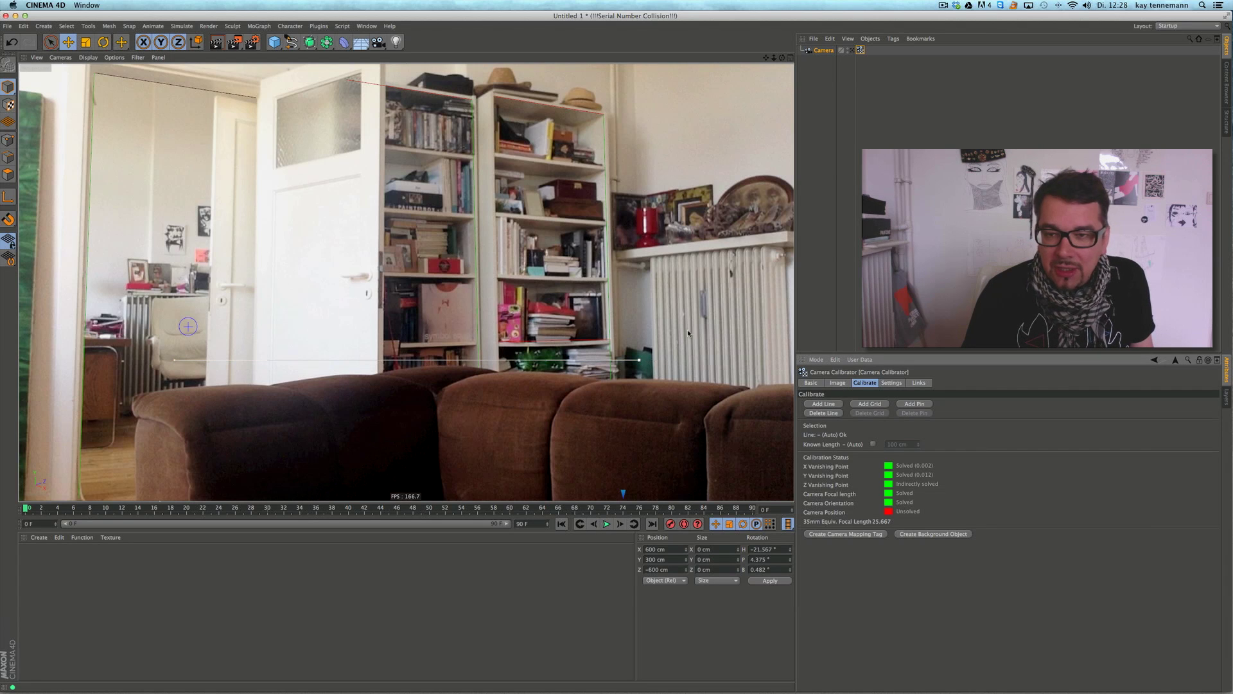
left_click_drag(642, 360, 789, 240)
left_click_drag(210, 354, 618, 261)
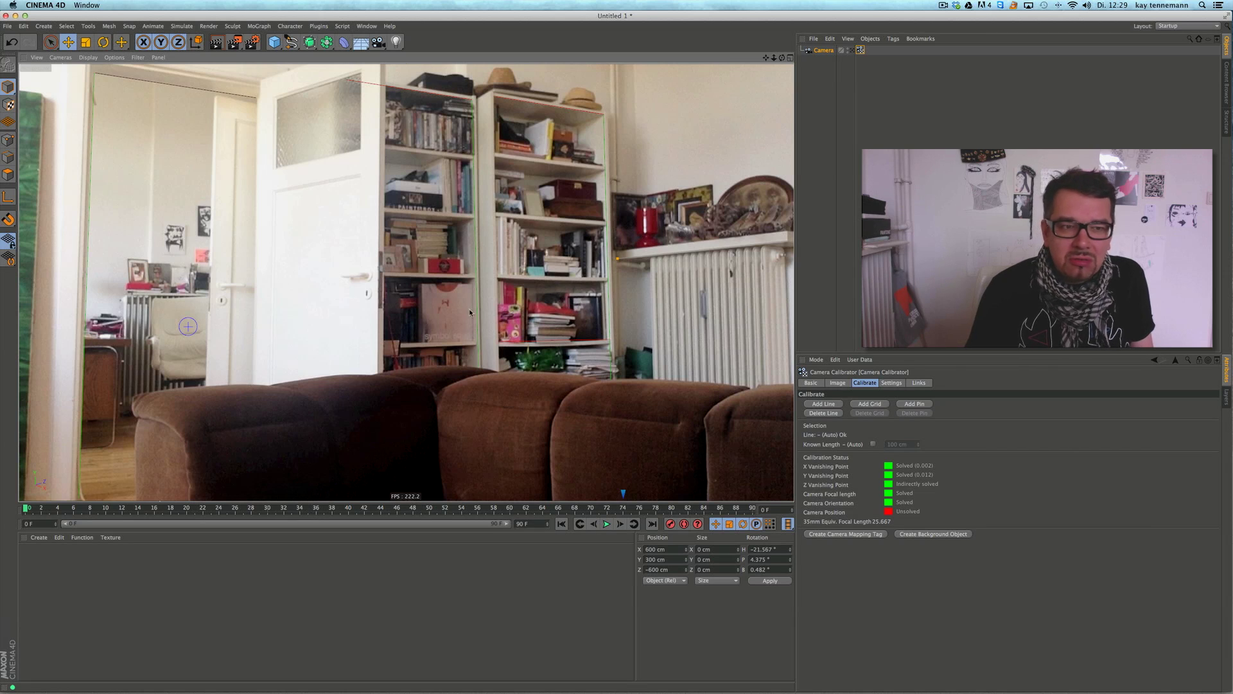
left_click(706, 253)
left_click(704, 254)
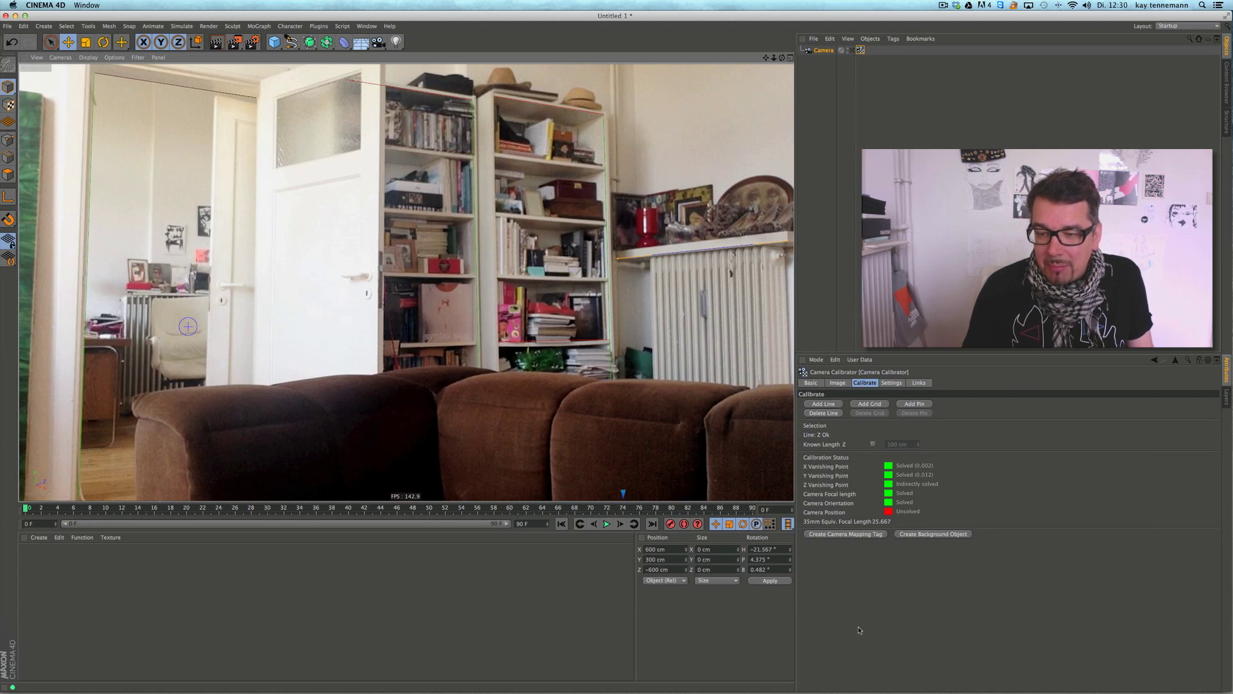
Create a background object from the photo and add a pin at the upper end of the vertical line between the bookshelves.
left_click(919, 537)
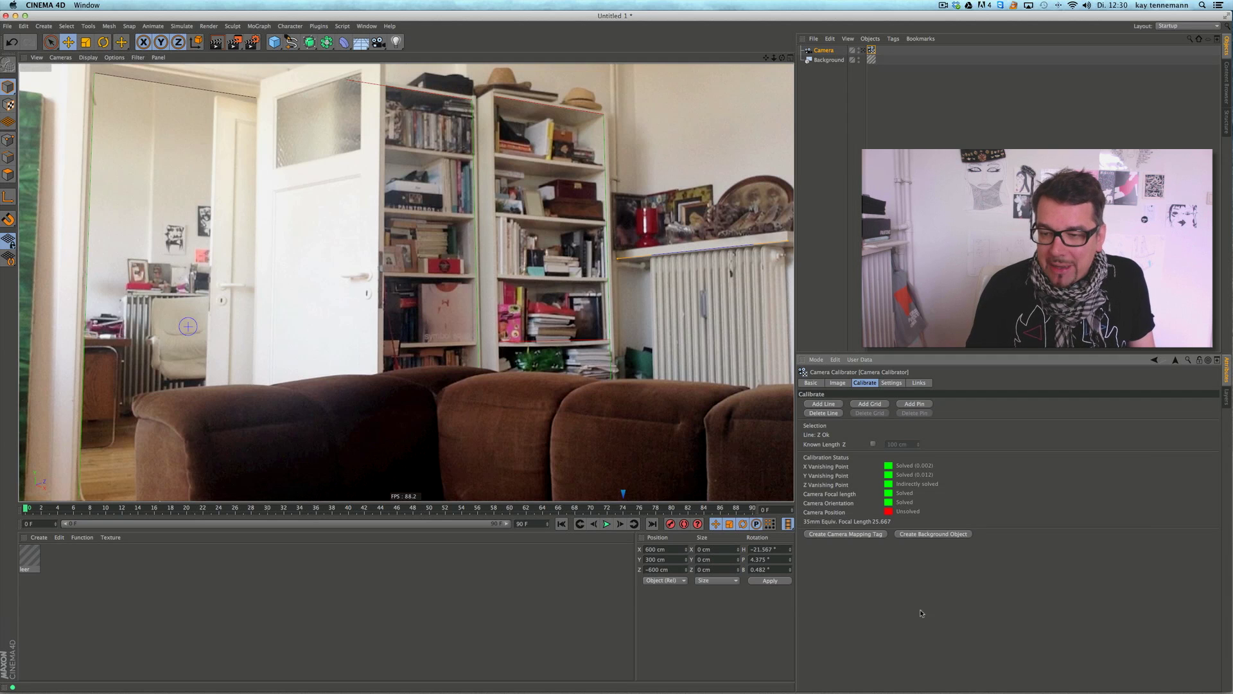
left_click(922, 405)
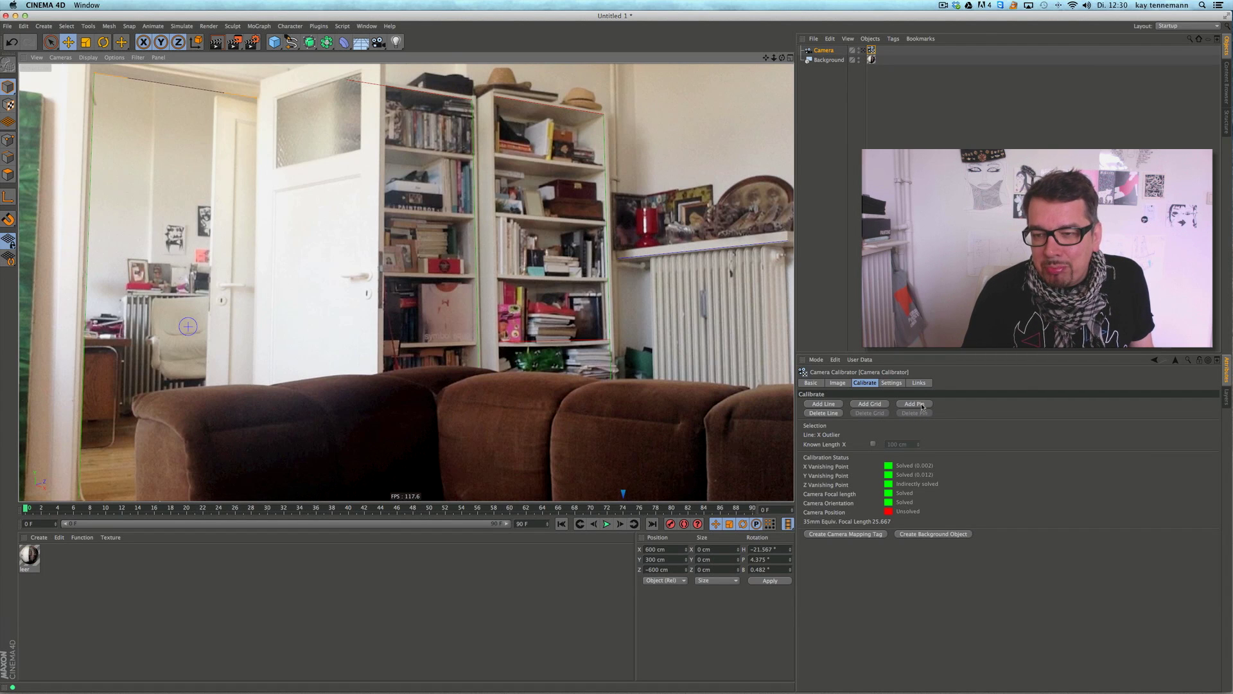
left_click_drag(406, 282, 473, 100)
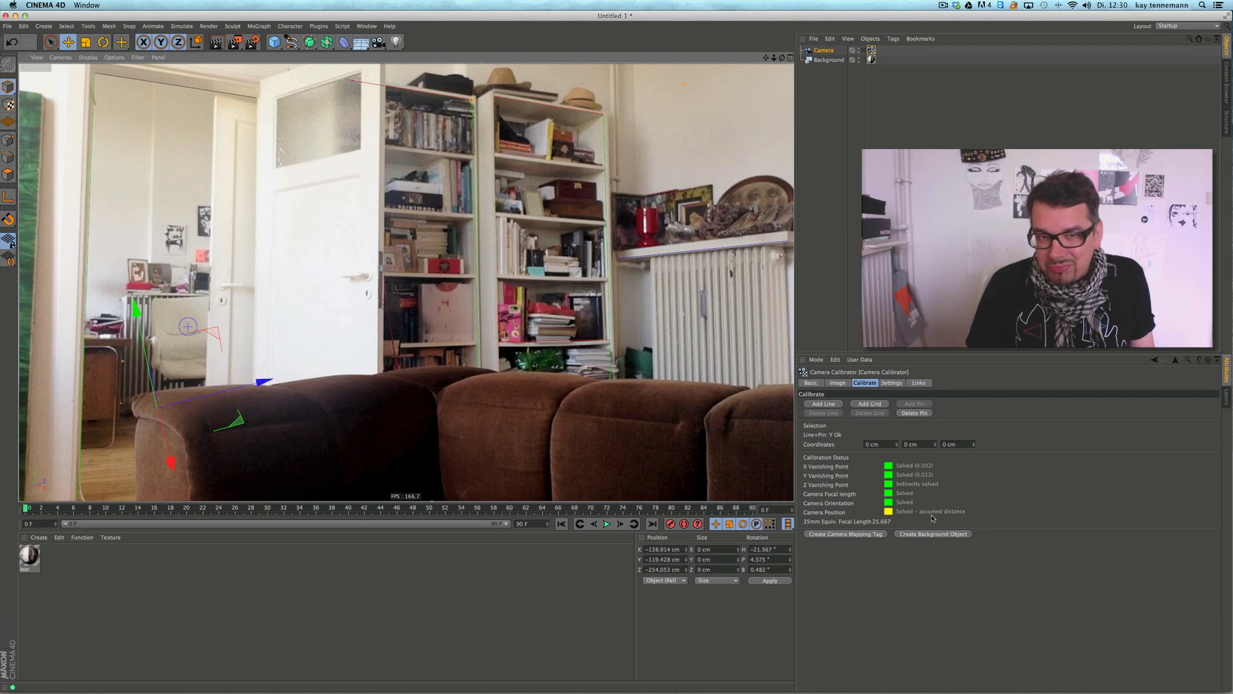
Enable the known length for the pinned Y-axis line between the bookshelves and set it to 150 cm.
left_click(434, 137)
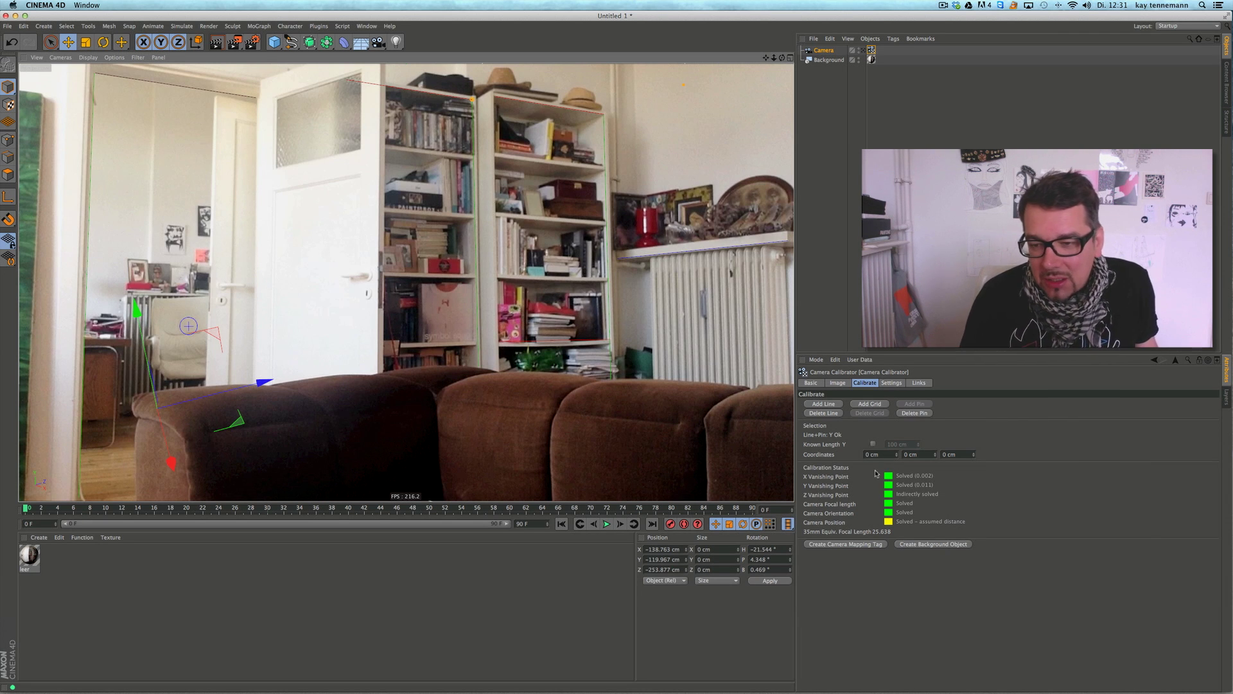
left_click(873, 444)
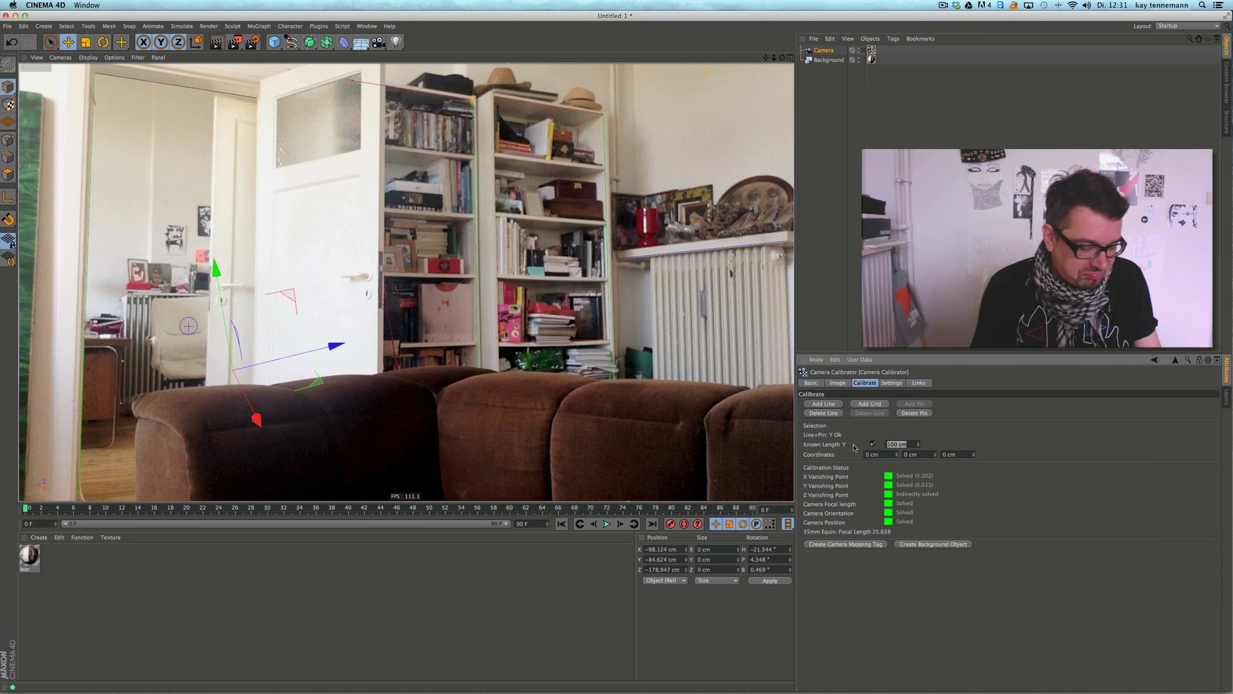
type("150")
key("Return")
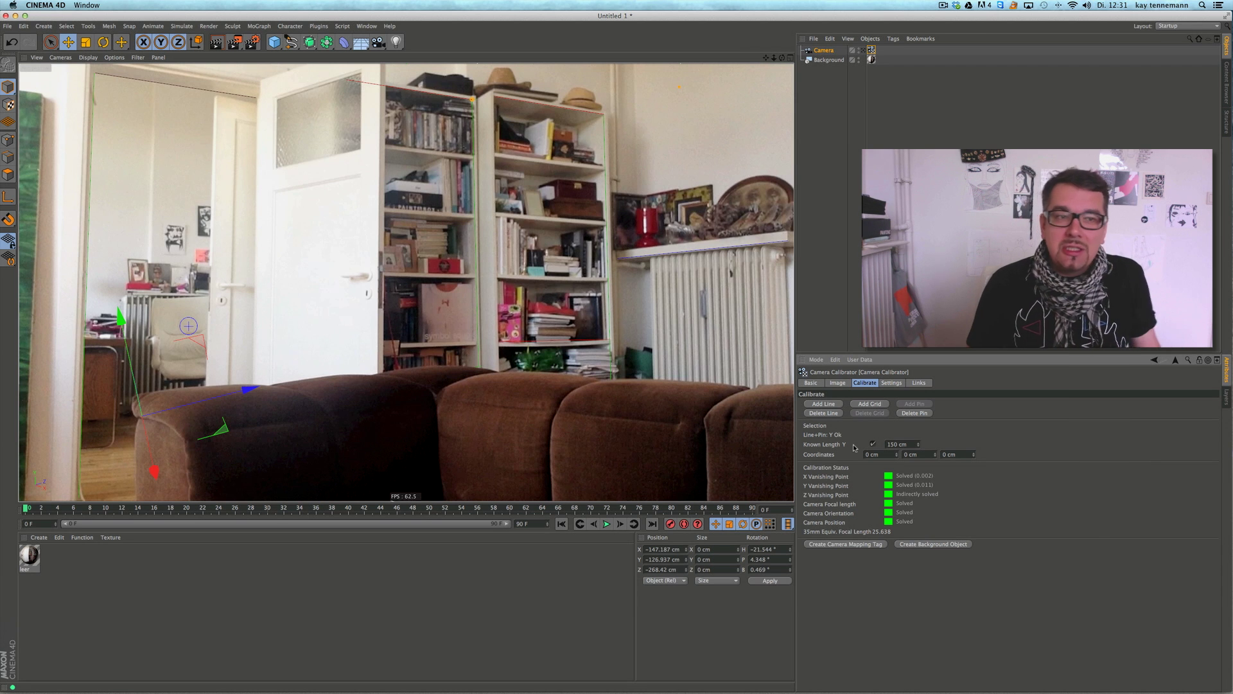
Switch the viewport to look through the calibrated Camera.
left_click(61, 57)
mouse_move(72, 83)
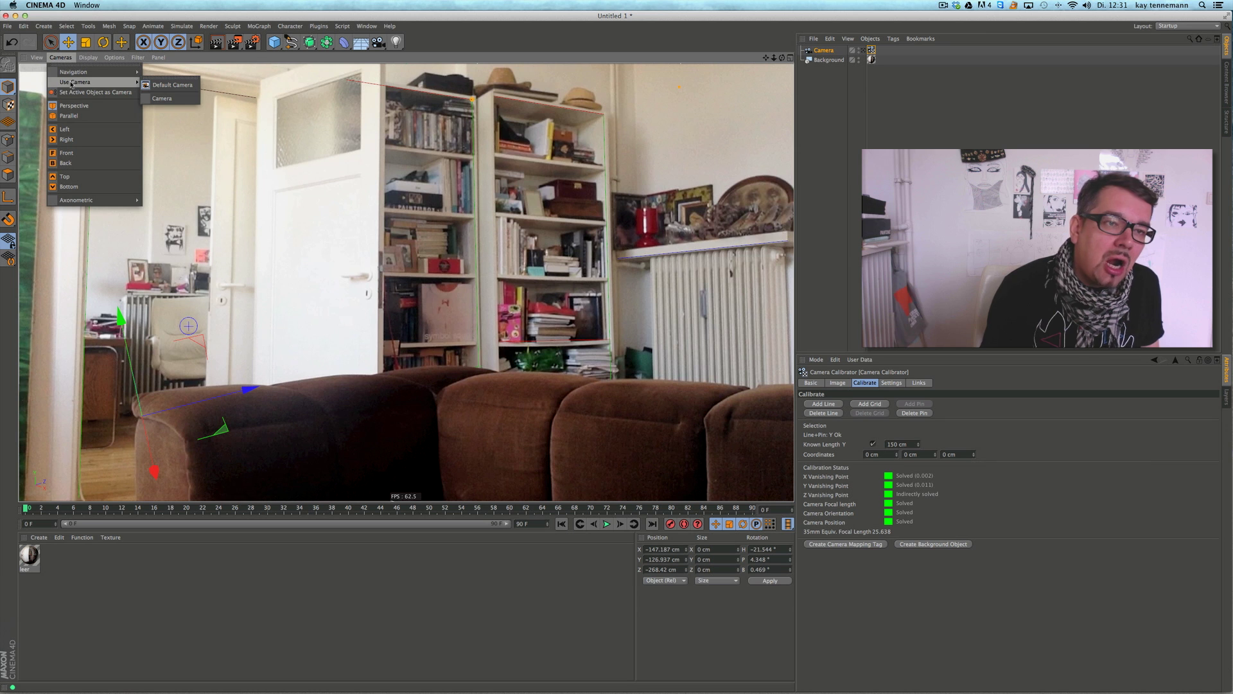
left_click(162, 99)
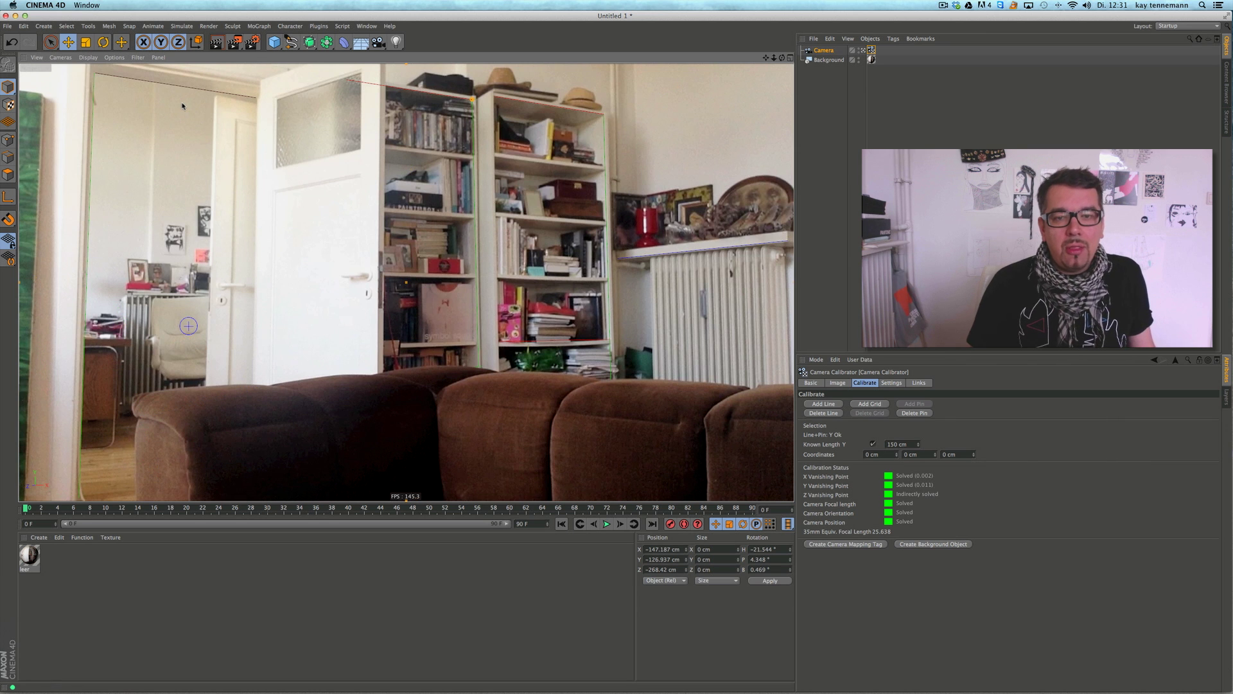
Add a cube and scale it down uniformly to about 34.8 cm per side.
left_click(275, 43)
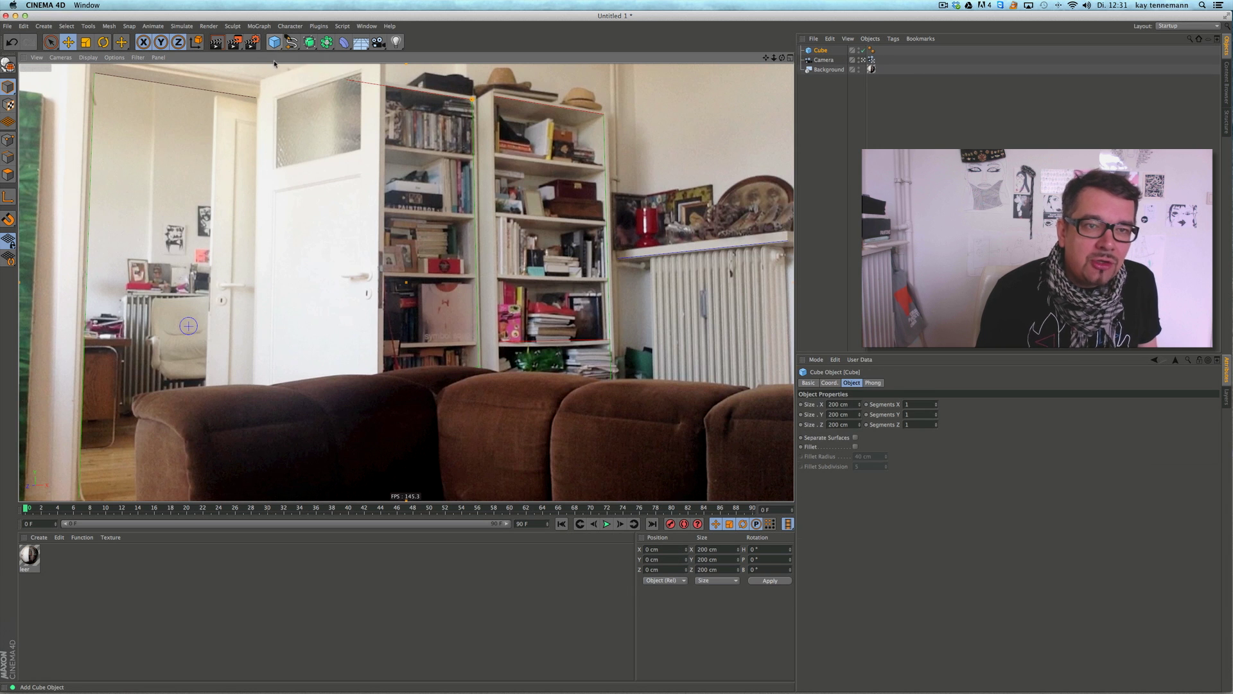
left_click(86, 42)
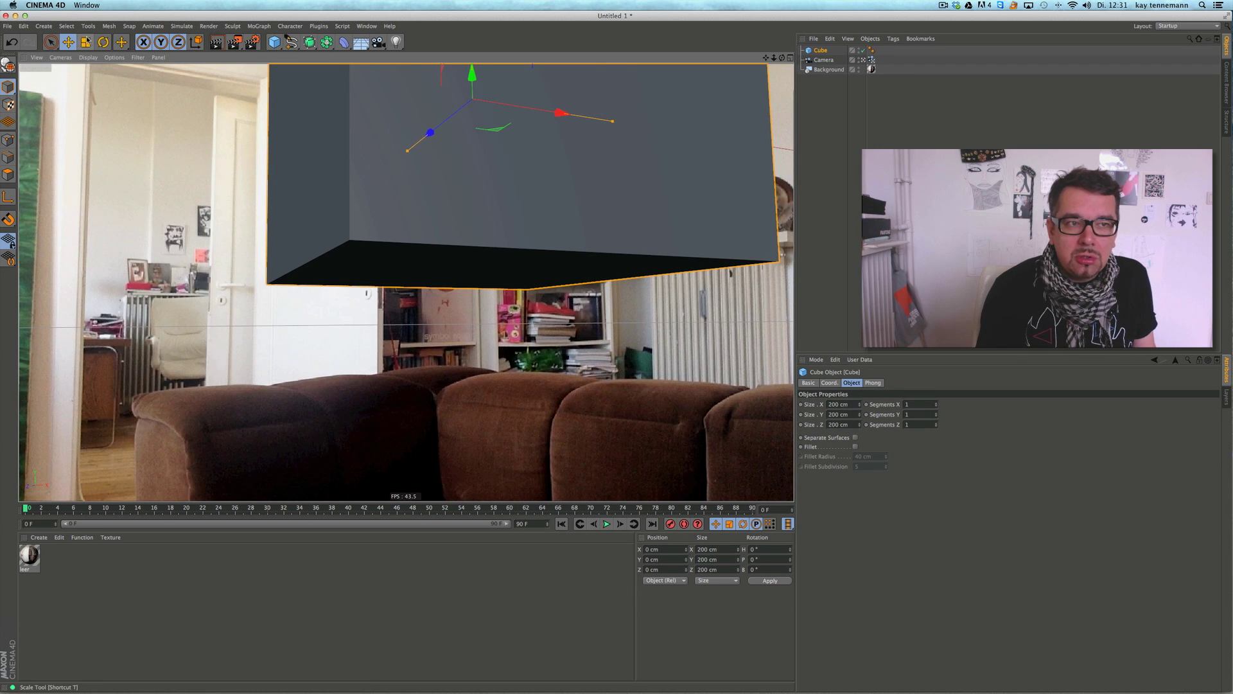
left_click_drag(514, 359, 253, 358)
Move the cube to the lower shelf of the bookshelf nearest the radiator, at about X 251, Y -147, Z 205 cm.
left_click(68, 42)
left_click_drag(463, 78, 462, 280)
left_click_drag(554, 381, 224, 396)
left_click_drag(127, 393, 702, 300)
left_click_drag(559, 352, 536, 354)
mouse_move(585, 249)
left_mouse_down()
mouse_move(566, 34)
mouse_move(569, 347)
mouse_move(566, 83)
mouse_move(579, 249)
left_mouse_up()
left_click_drag(668, 342, 663, 398)
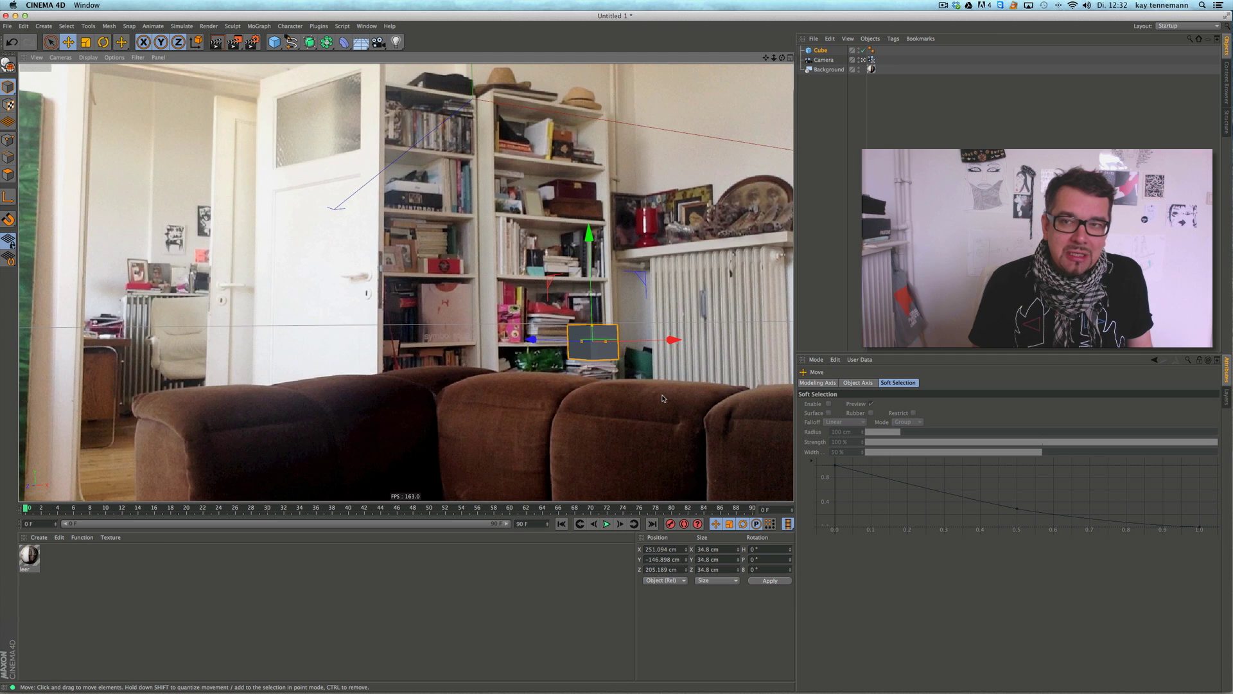
Add a Sky object and give it a Compositing tag with Seen by Camera turned off.
left_click(364, 43)
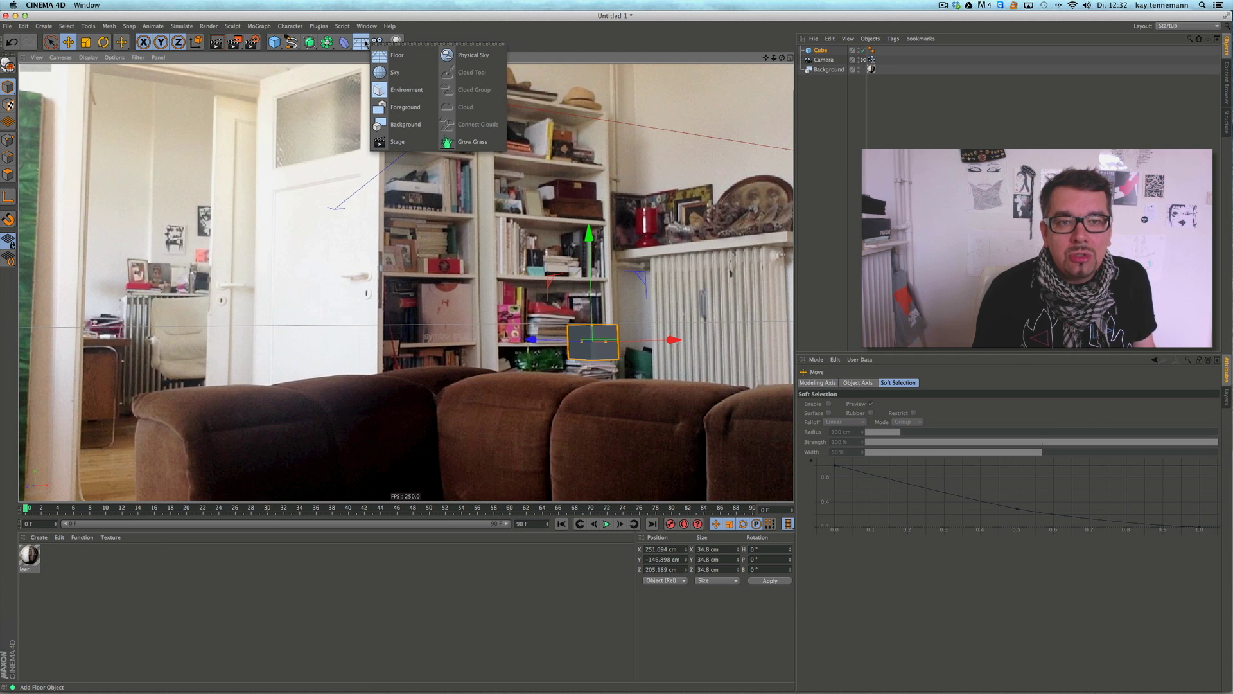
left_click(395, 75)
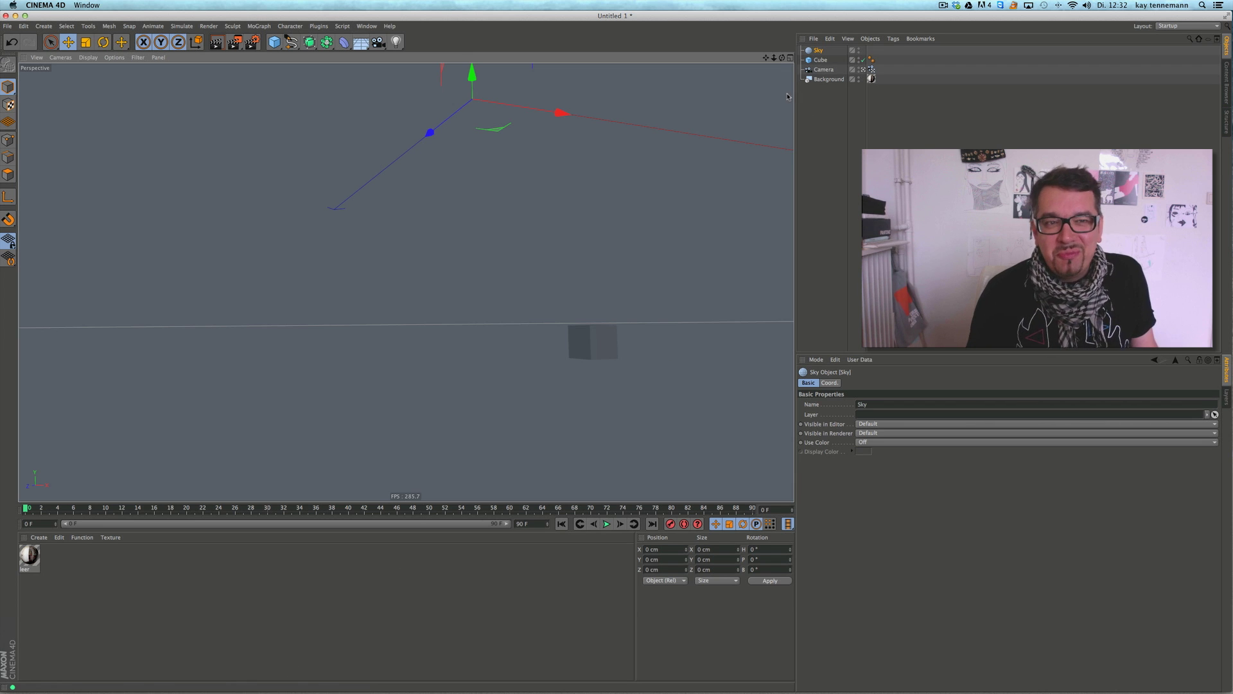
right_click(821, 51)
mouse_move(905, 57)
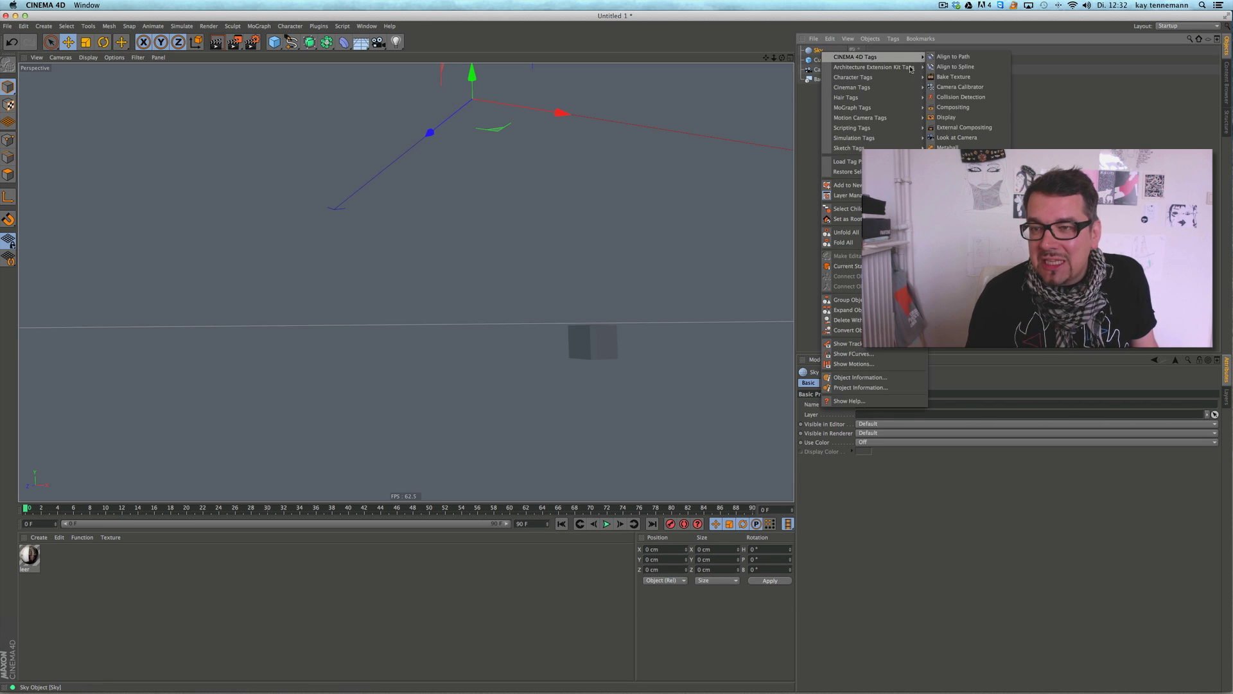
left_click(987, 110)
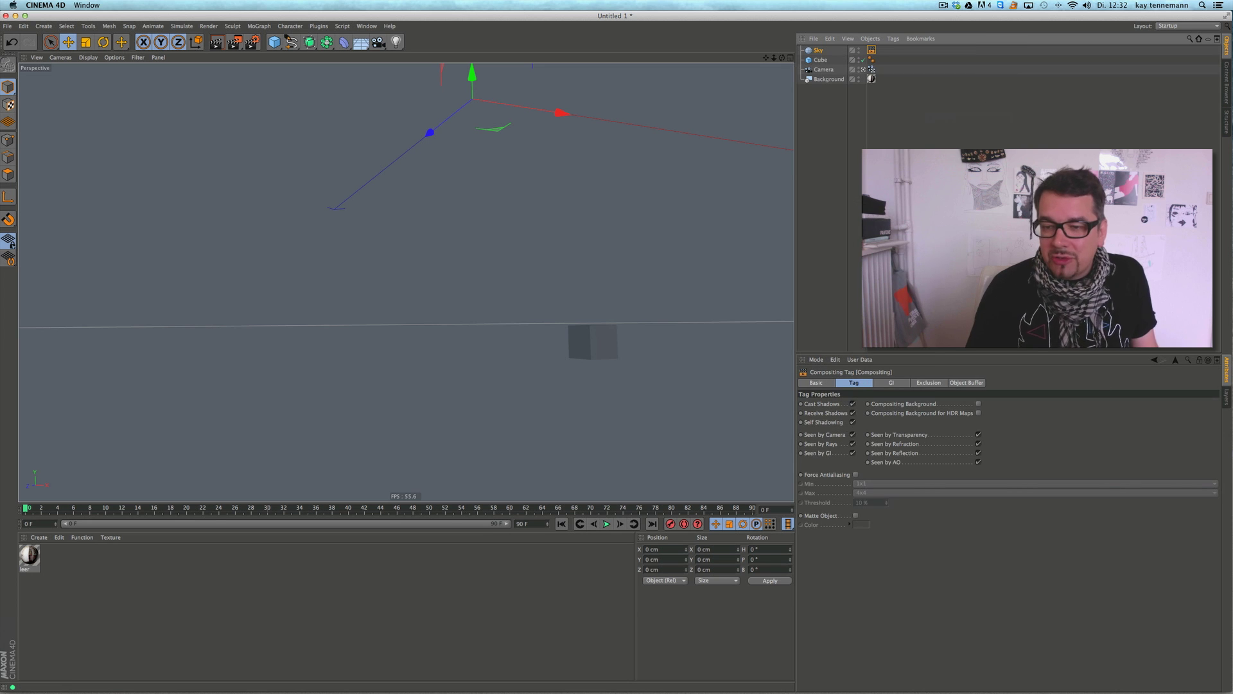
left_click(853, 435)
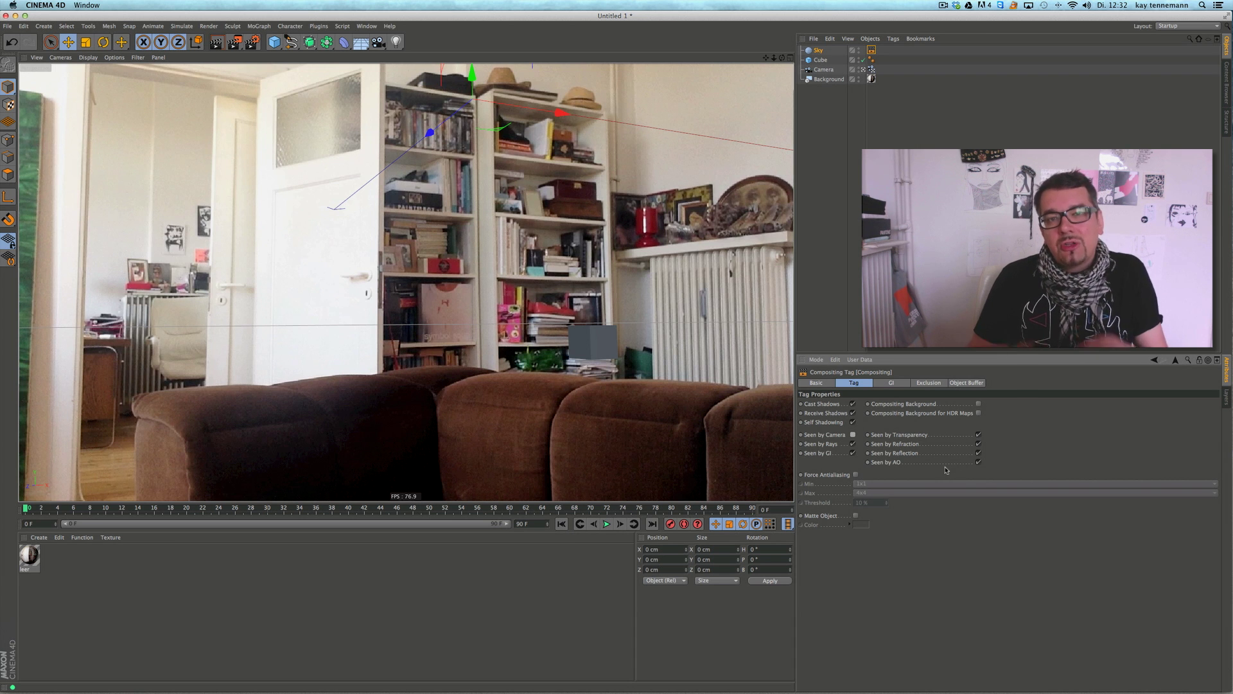
Create a new material with Color and Specular turned off and Luminance turned on.
left_click(31, 557)
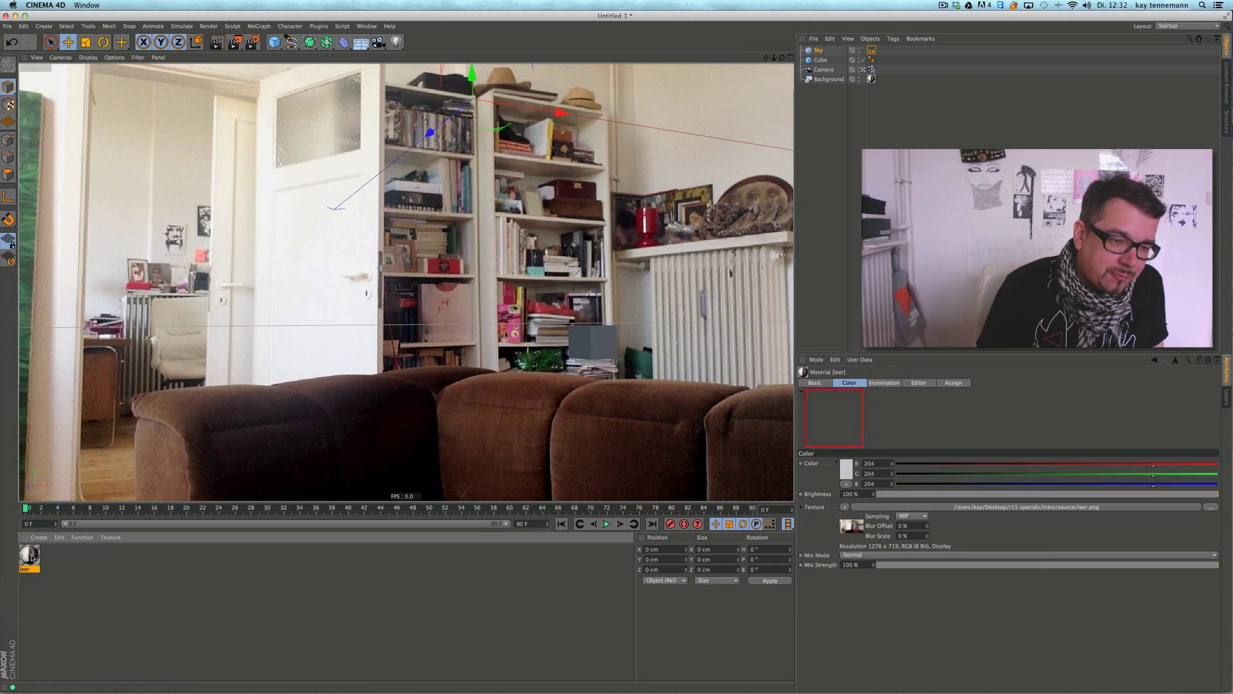
left_click(39, 538)
left_click(43, 552)
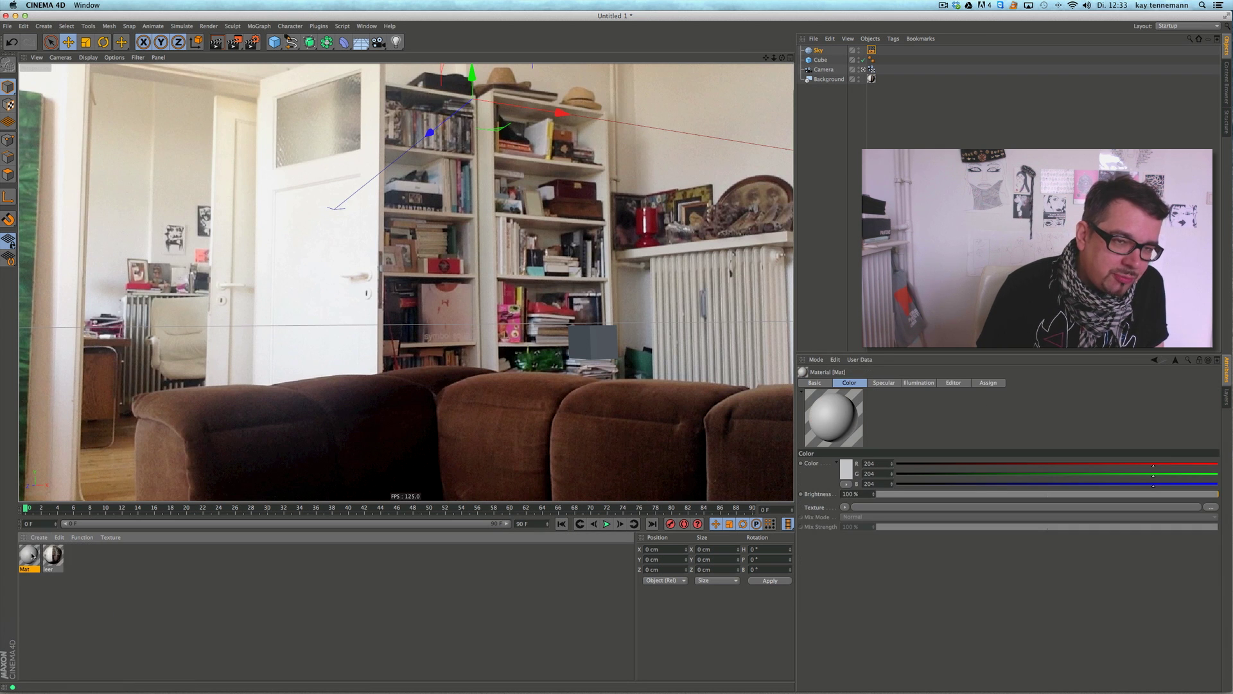
double_click(29, 556)
left_click(191, 178)
left_click(191, 270)
left_click(191, 196)
Load gut_aber ohne_leerframe.MOV as the luminance texture, copying it to the project location, and apply the material to the Sky object.
left_click(263, 154)
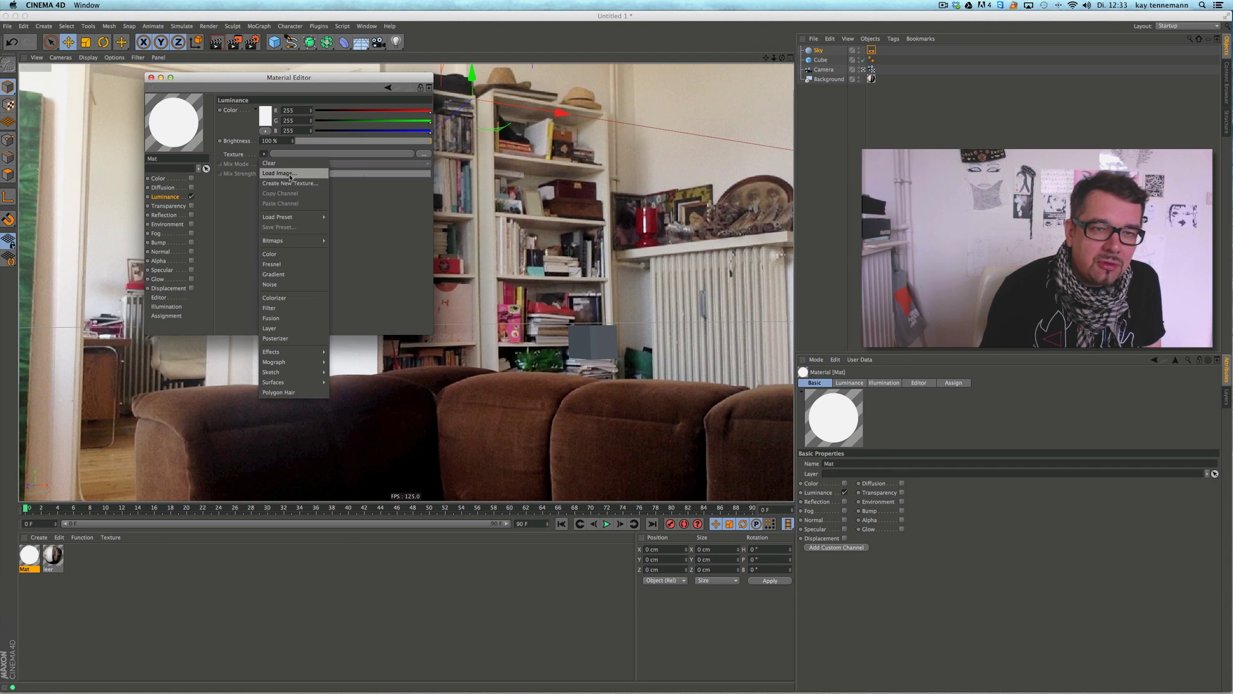
left_click(277, 171)
left_click(385, 263)
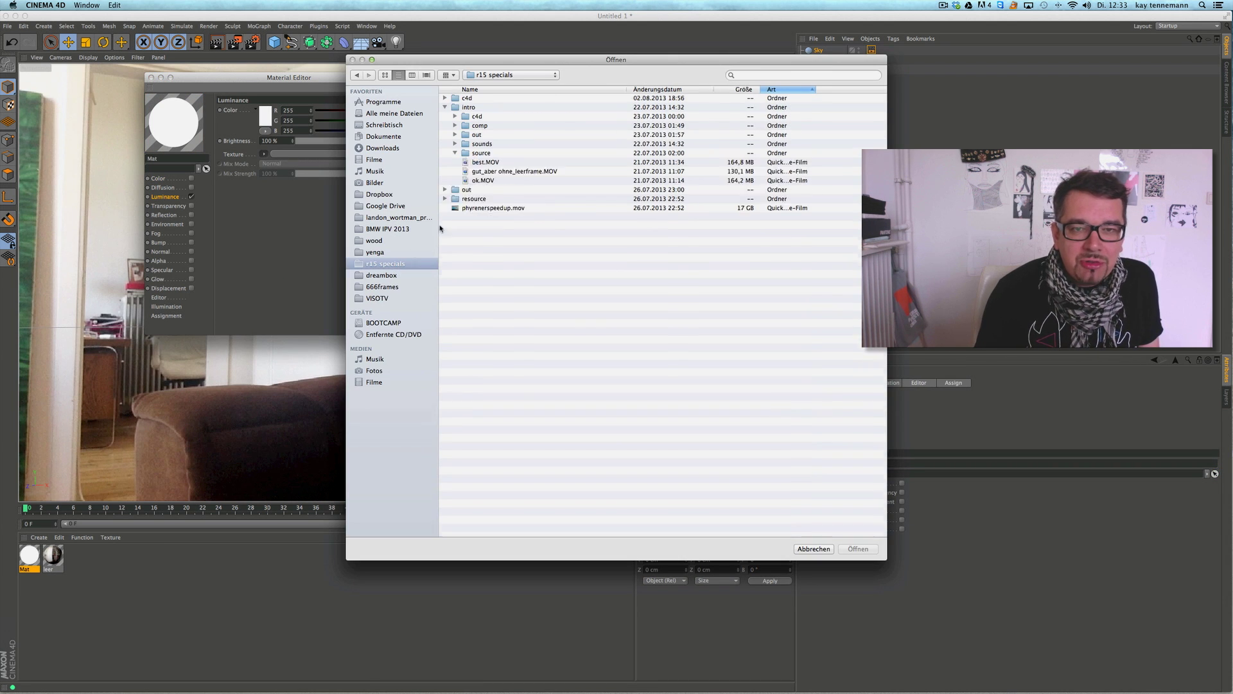
left_click(507, 172)
double_click(507, 172)
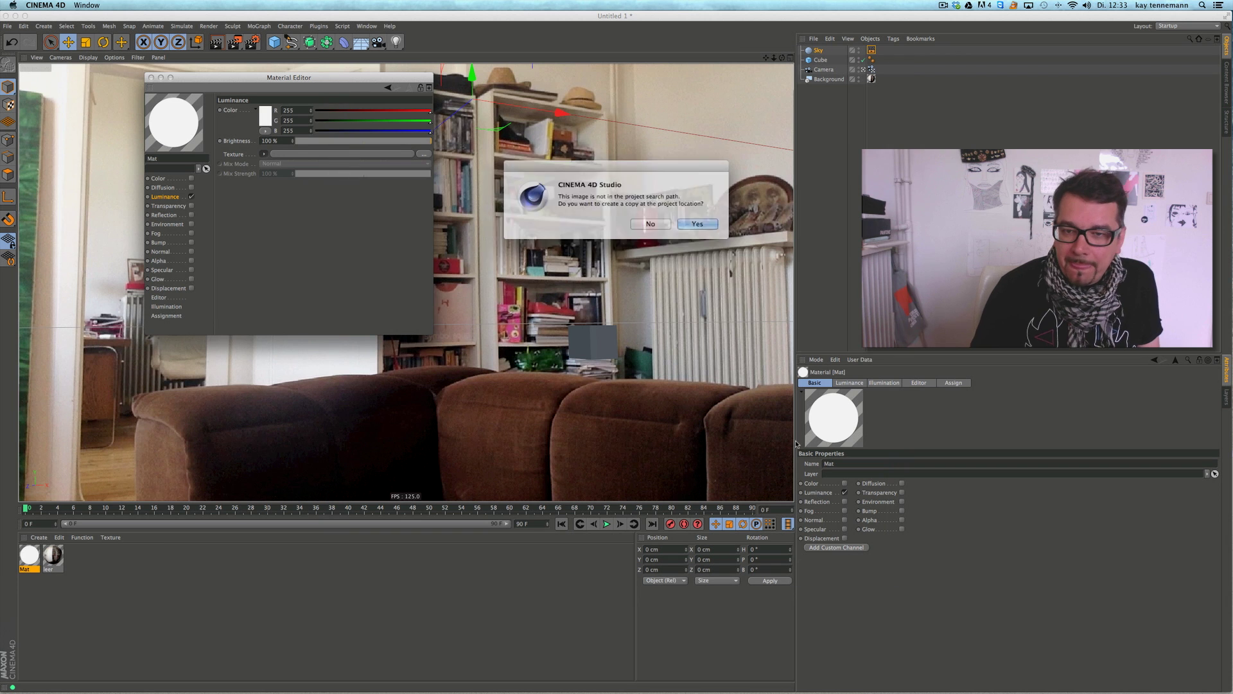
left_click(694, 222)
left_click(151, 77)
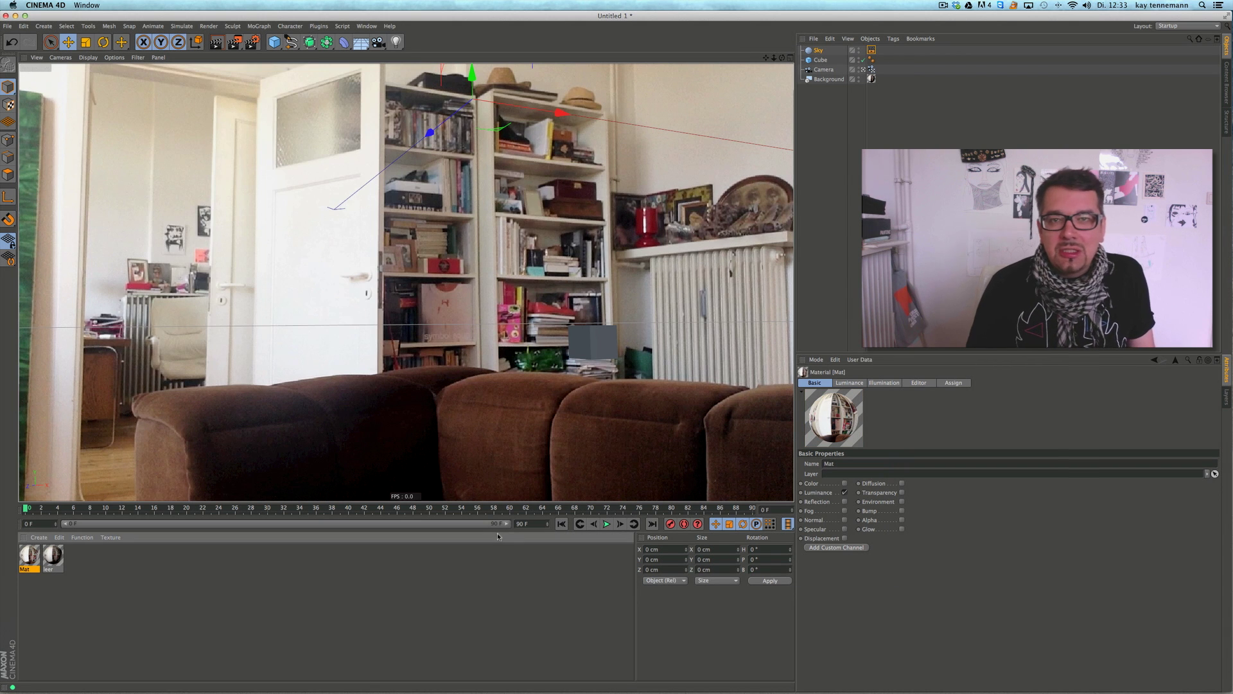
left_click_drag(29, 556, 826, 51)
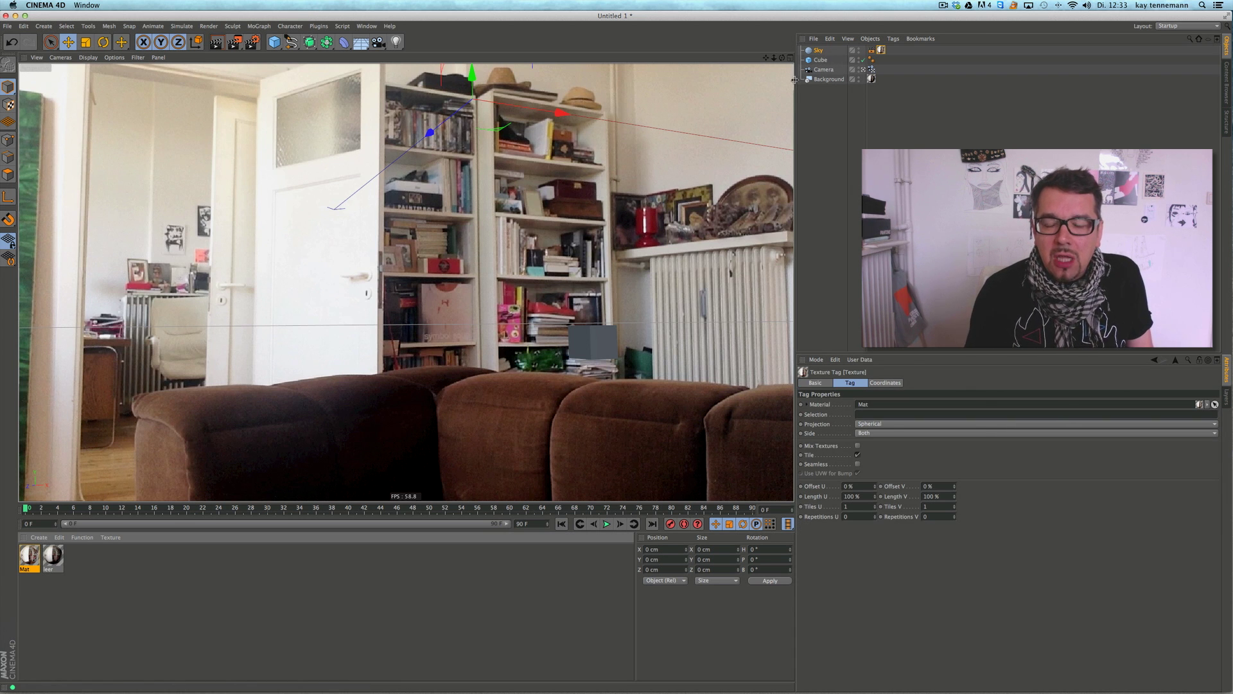
left_click(882, 52)
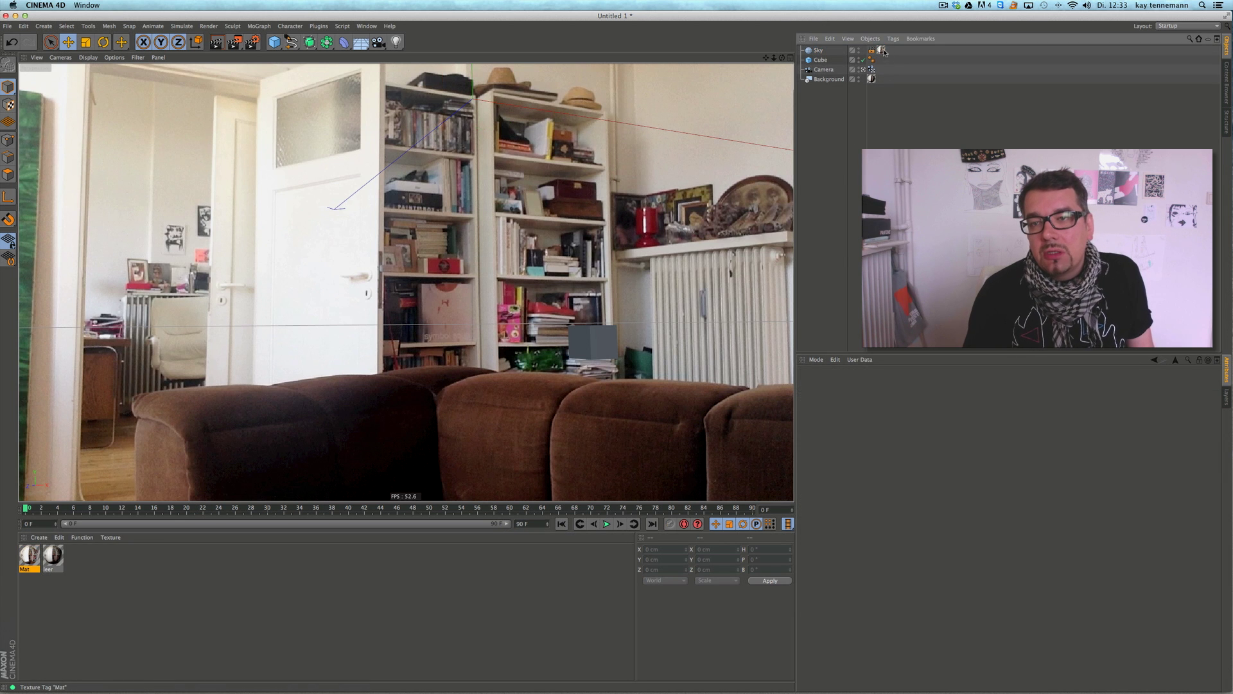
double_click(880, 54)
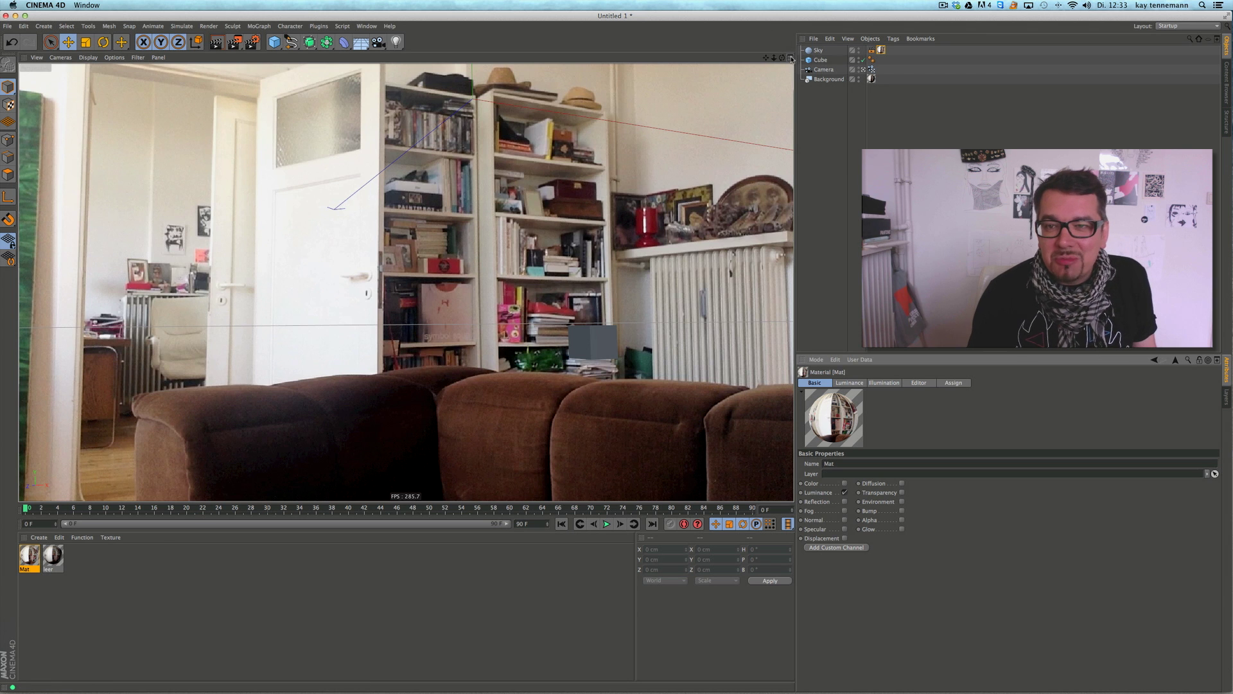
Add a Target Light to the scene while working in the four-view layout.
left_click(791, 58)
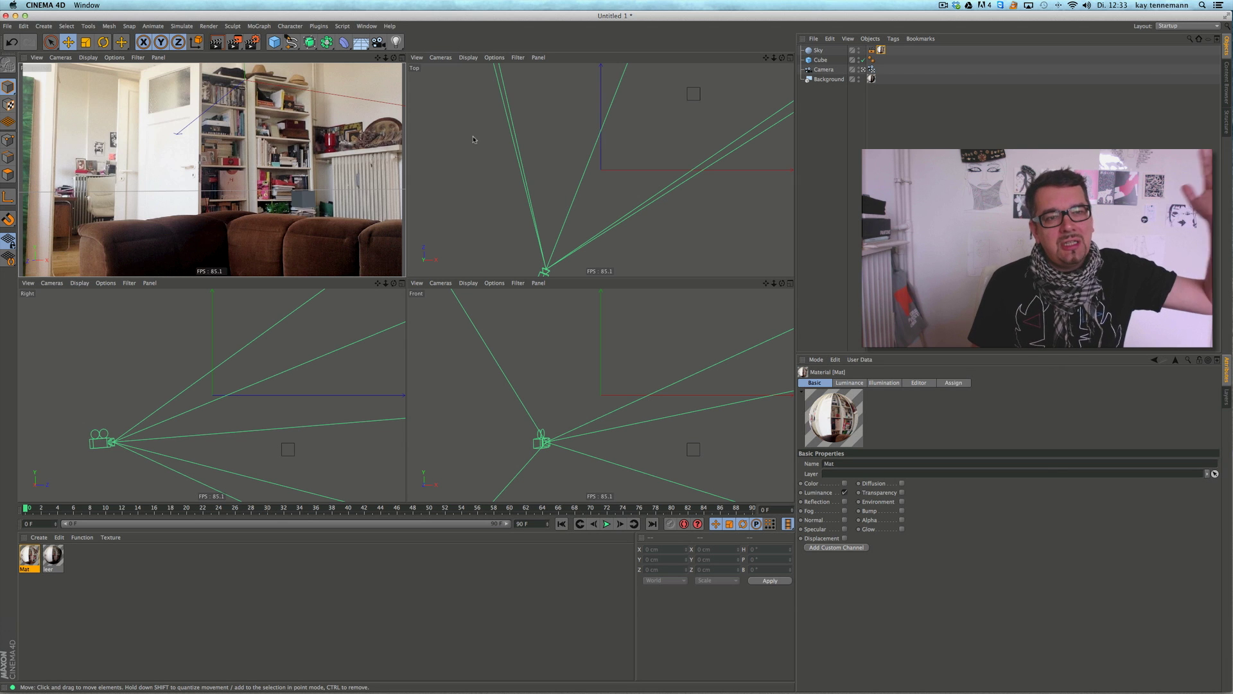
left_click(397, 42)
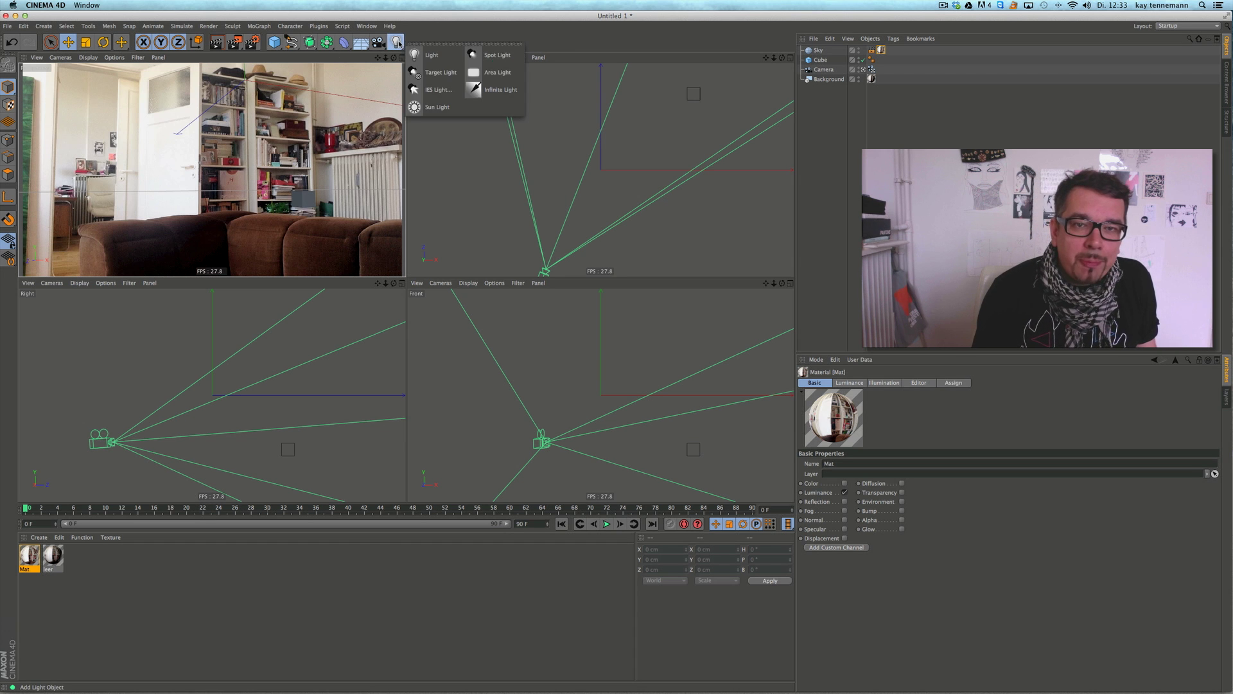
left_click(438, 72)
mouse_move(779, 61)
left_mouse_down()
mouse_move(733, 80)
mouse_move(771, 82)
left_mouse_up()
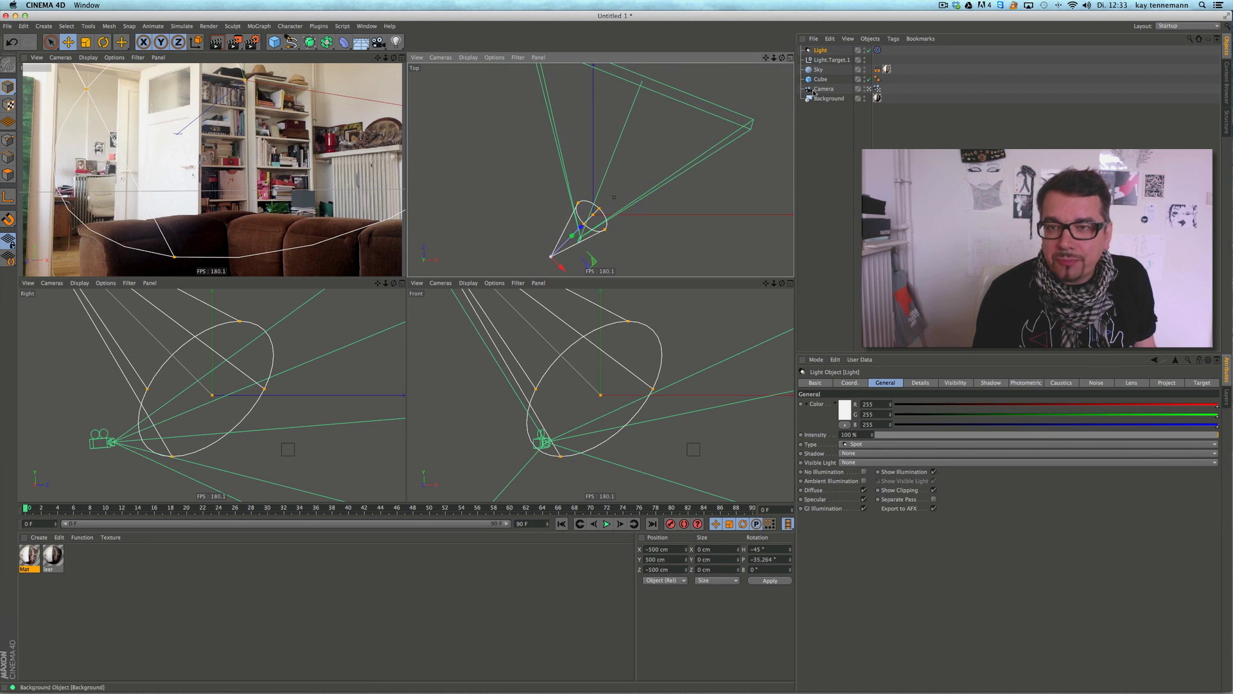
Move the light's target null near the small cube, at about X 89, Y -94, Z 200 cm.
left_click(829, 60)
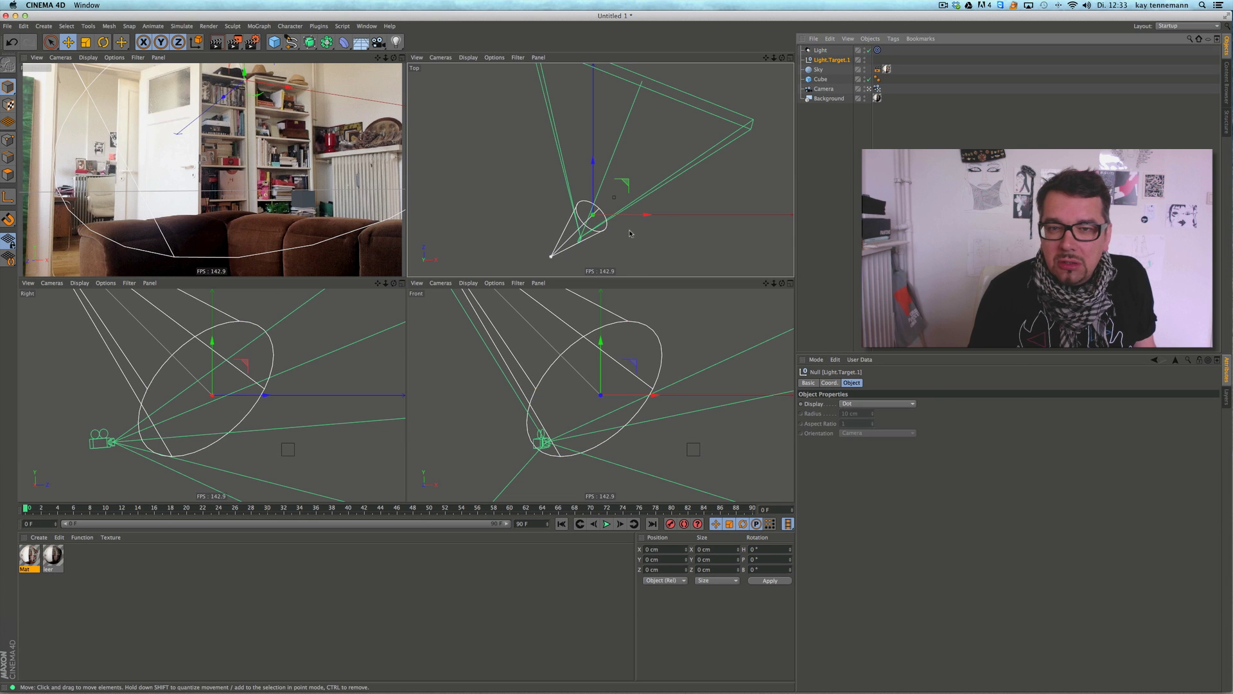
left_click_drag(630, 234, 646, 218)
left_click_drag(695, 378, 680, 412)
left_click_drag(703, 191, 697, 188)
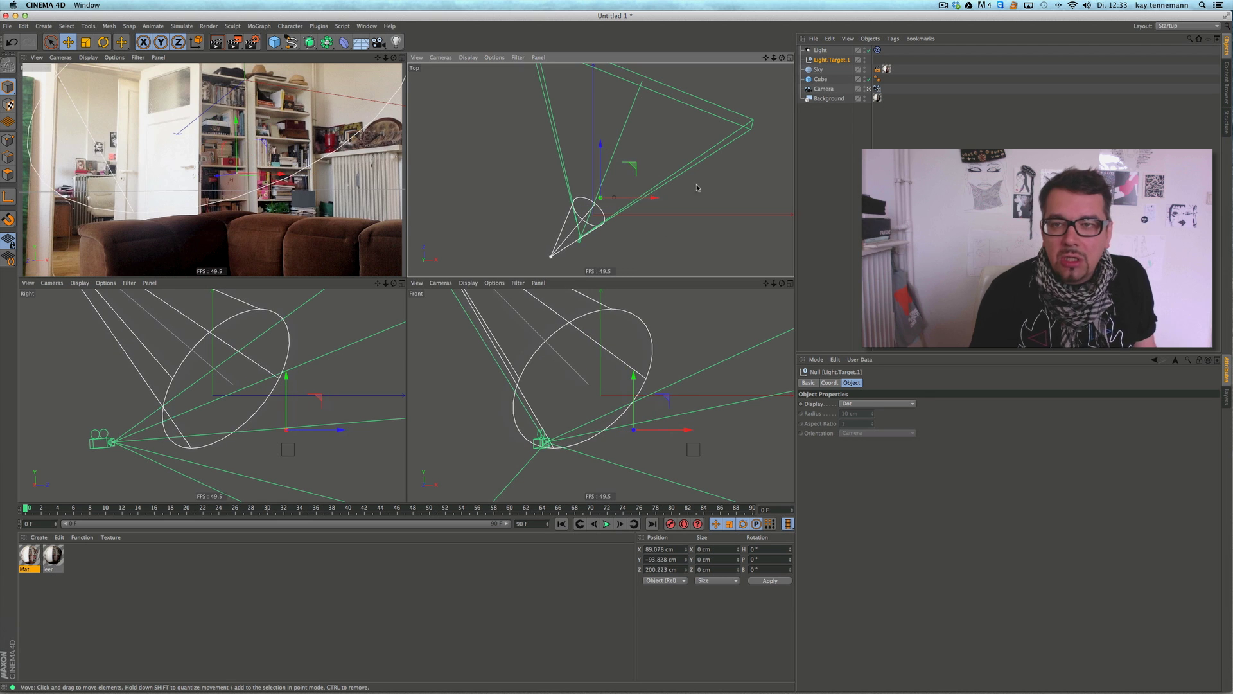
Move the light outside the camera's view on the open door's side, at about X -981, Y 500, Z 524 cm.
left_click(820, 50)
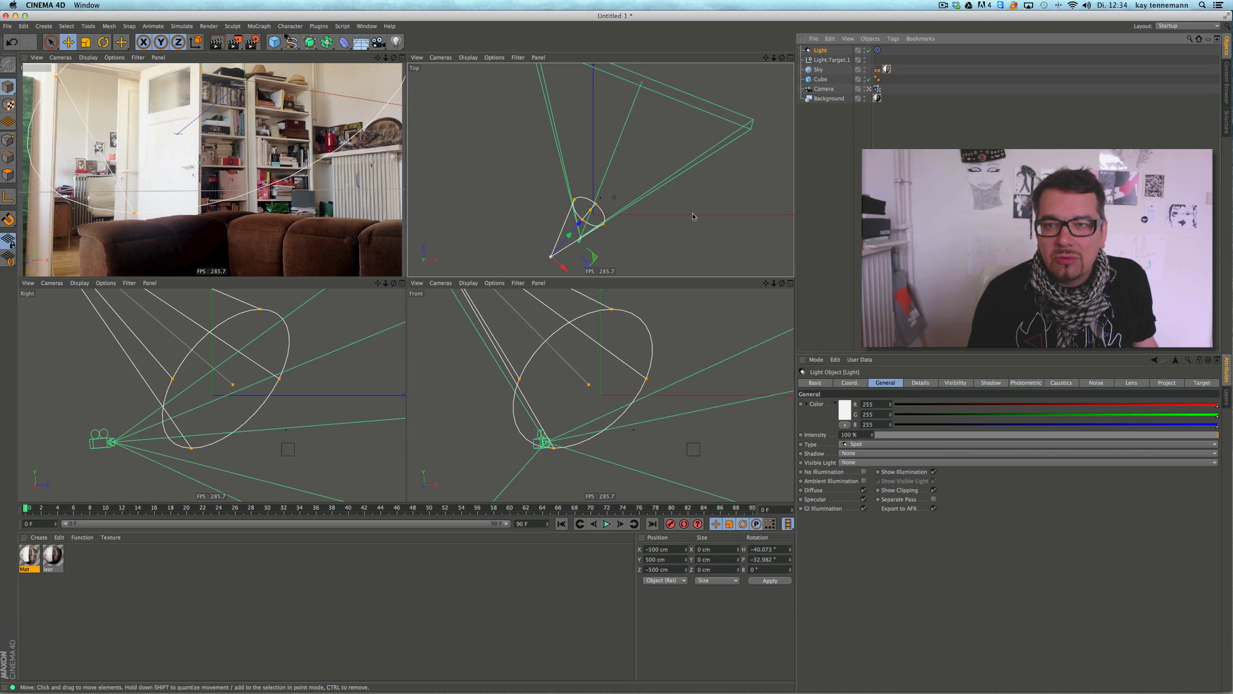
left_click_drag(694, 217, 620, 177)
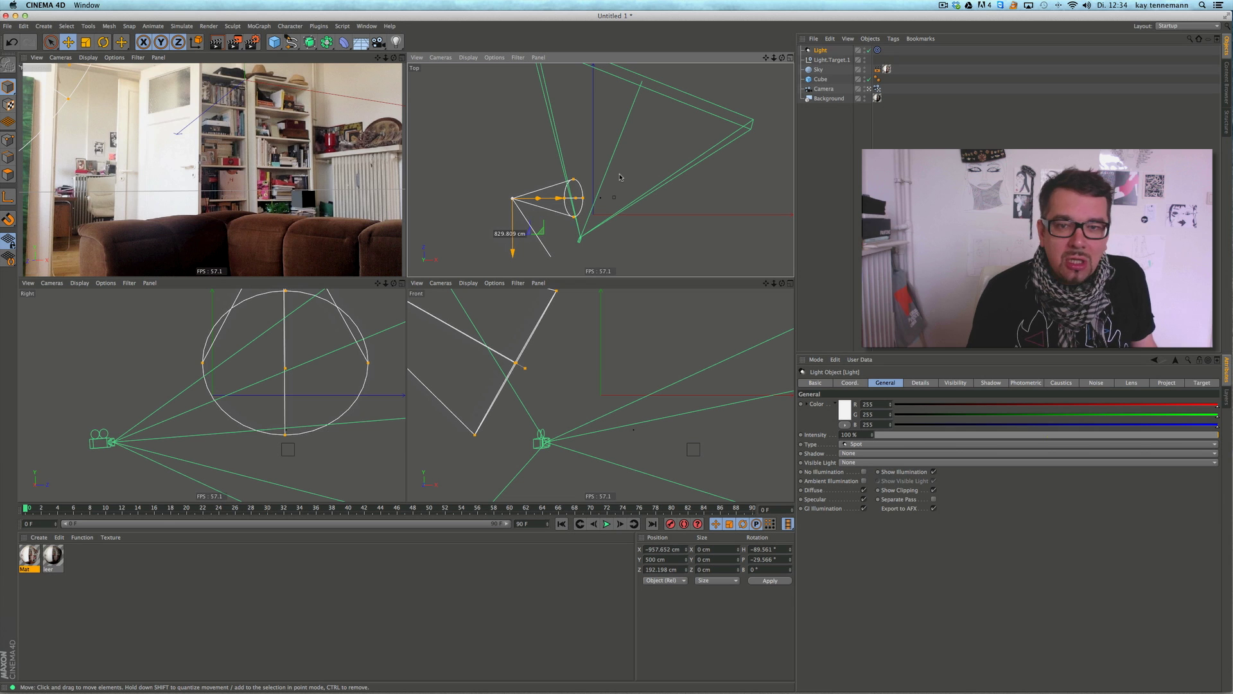
left_click_drag(621, 175, 618, 151)
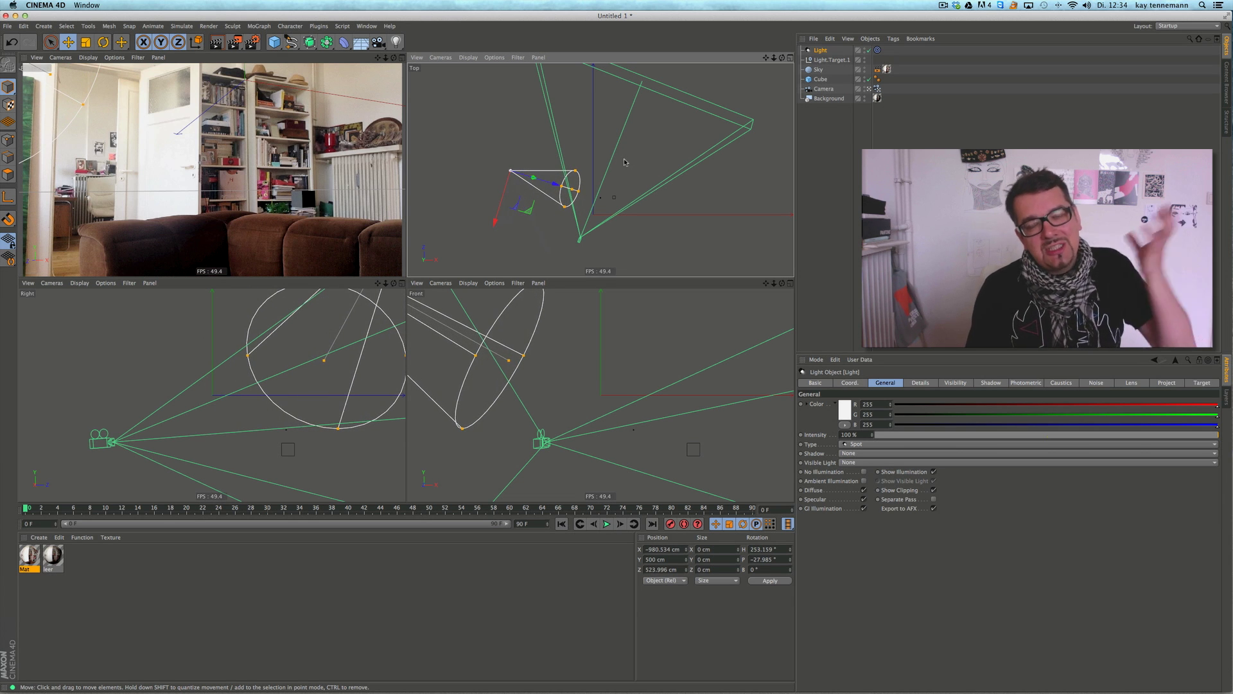
Set the light's type to Area.
left_click(864, 462)
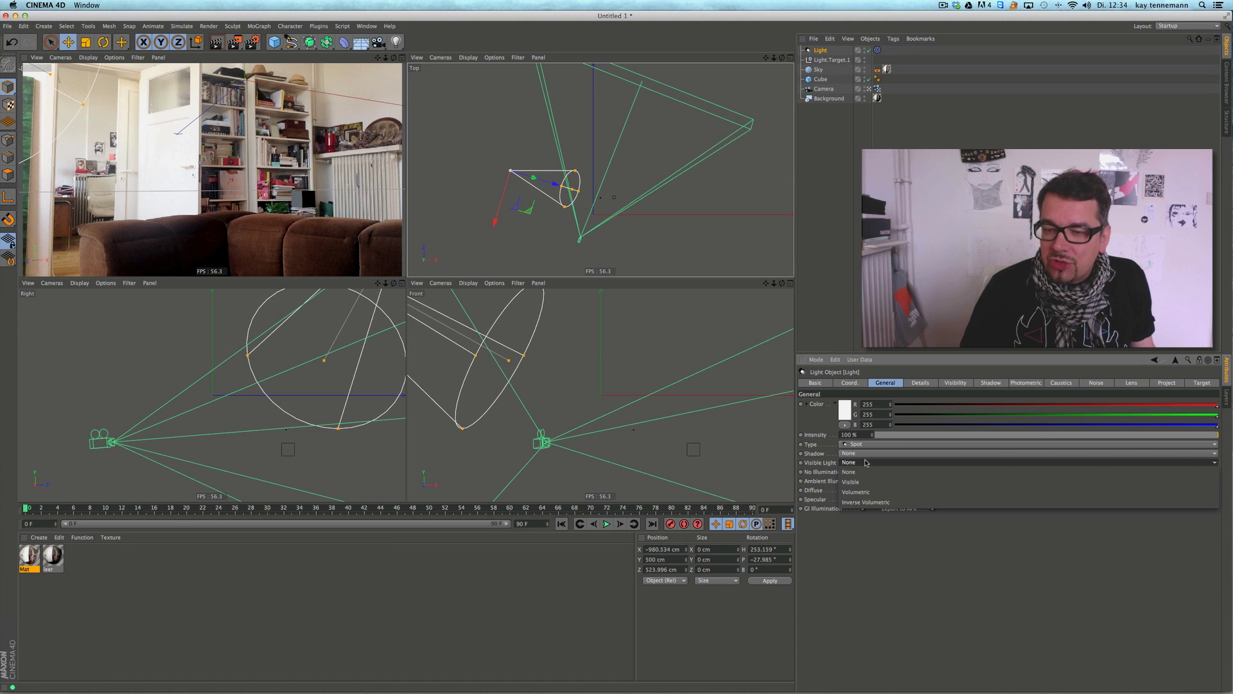
left_click(864, 481)
left_click(886, 444)
left_click(869, 483)
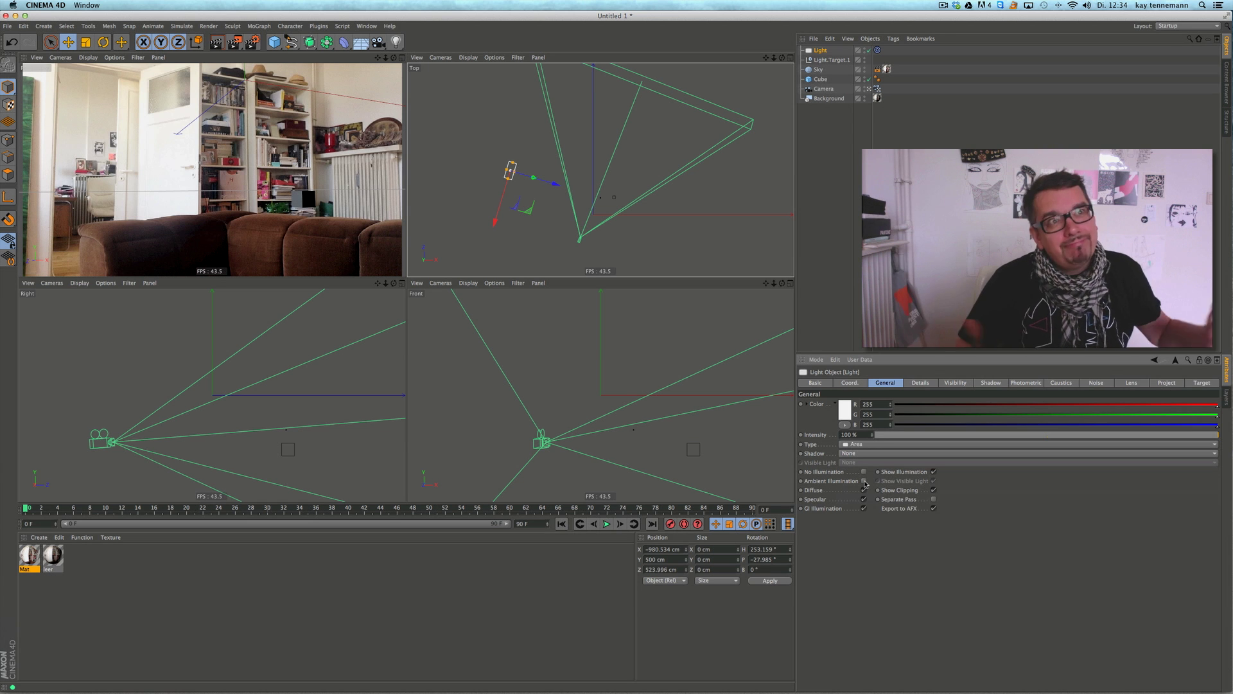
Enlarge the area light's rectangle and move the light to about X -1068, Y 406, Z 524 cm.
key("t")
left_click_drag(681, 244, 758, 243)
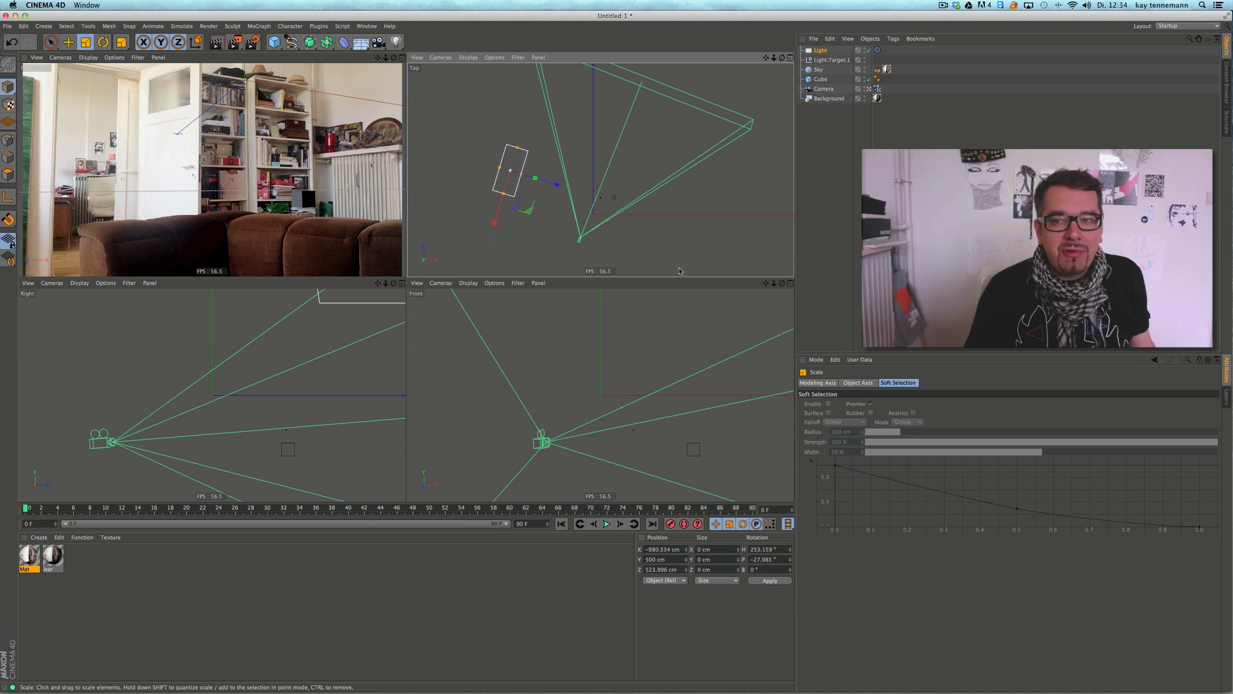
left_click_drag(772, 283, 719, 289)
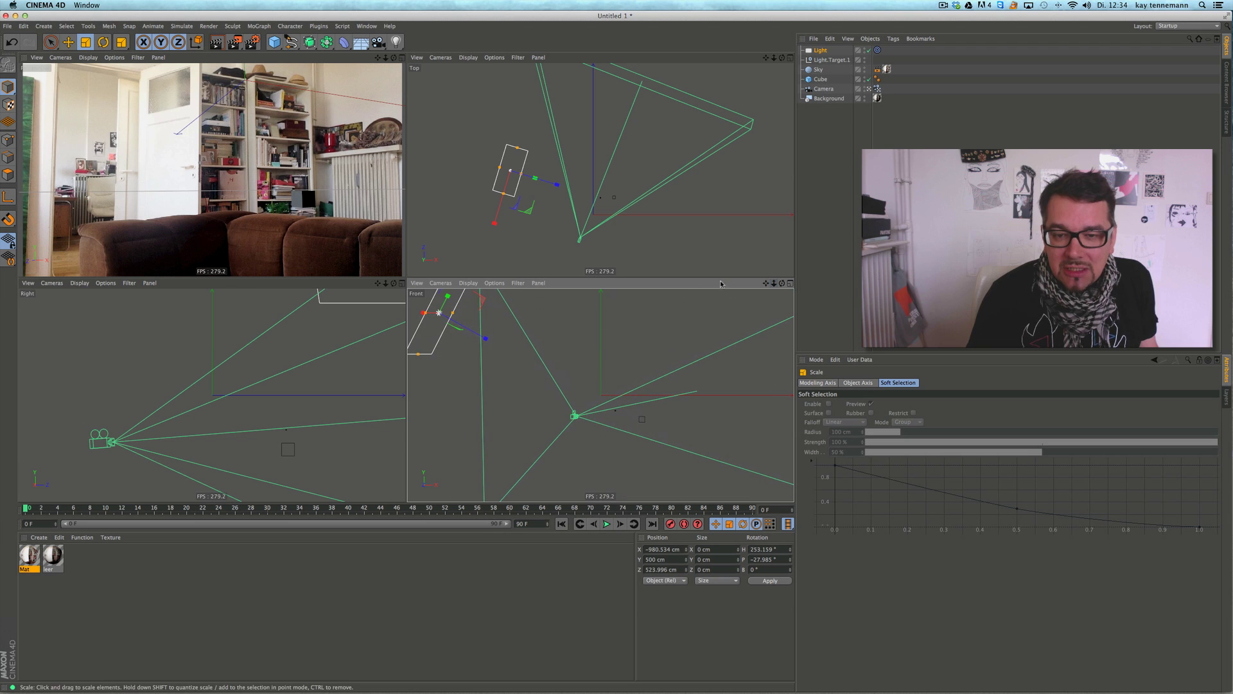
key("e")
left_click_drag(439, 313, 424, 328)
Tint the area light slightly warm with the colour R 255, G 251, B 248.
left_click(821, 49)
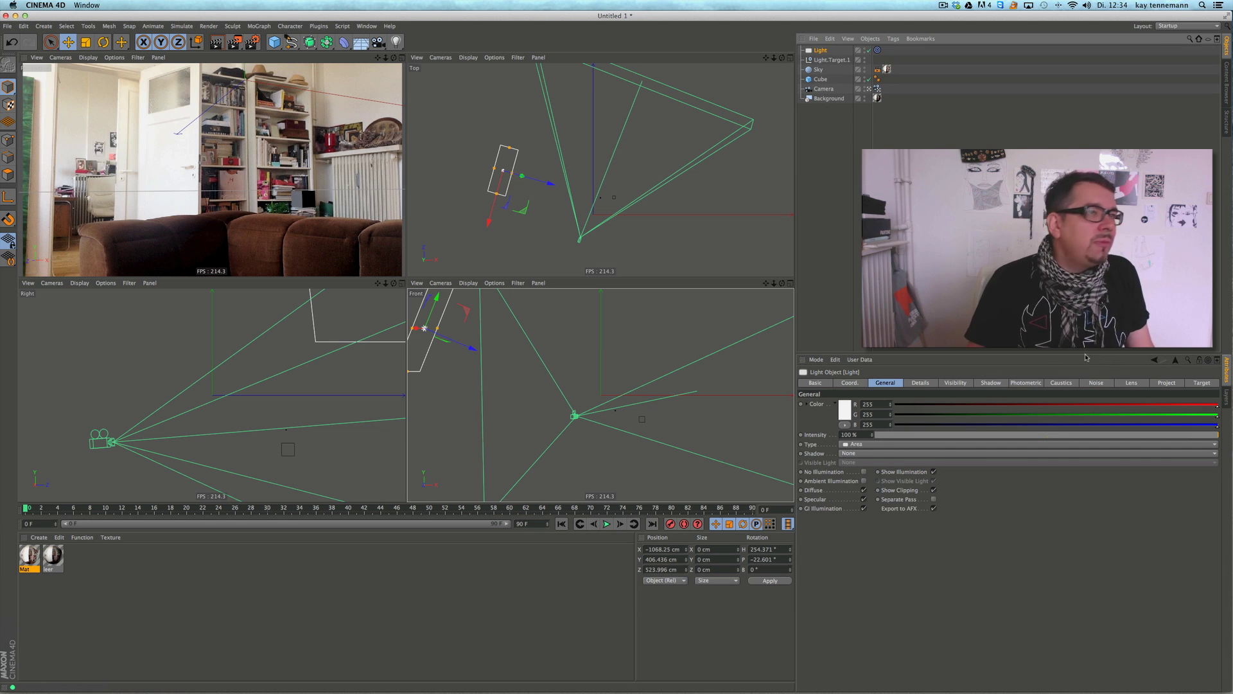
left_click_drag(1213, 426, 1215, 419)
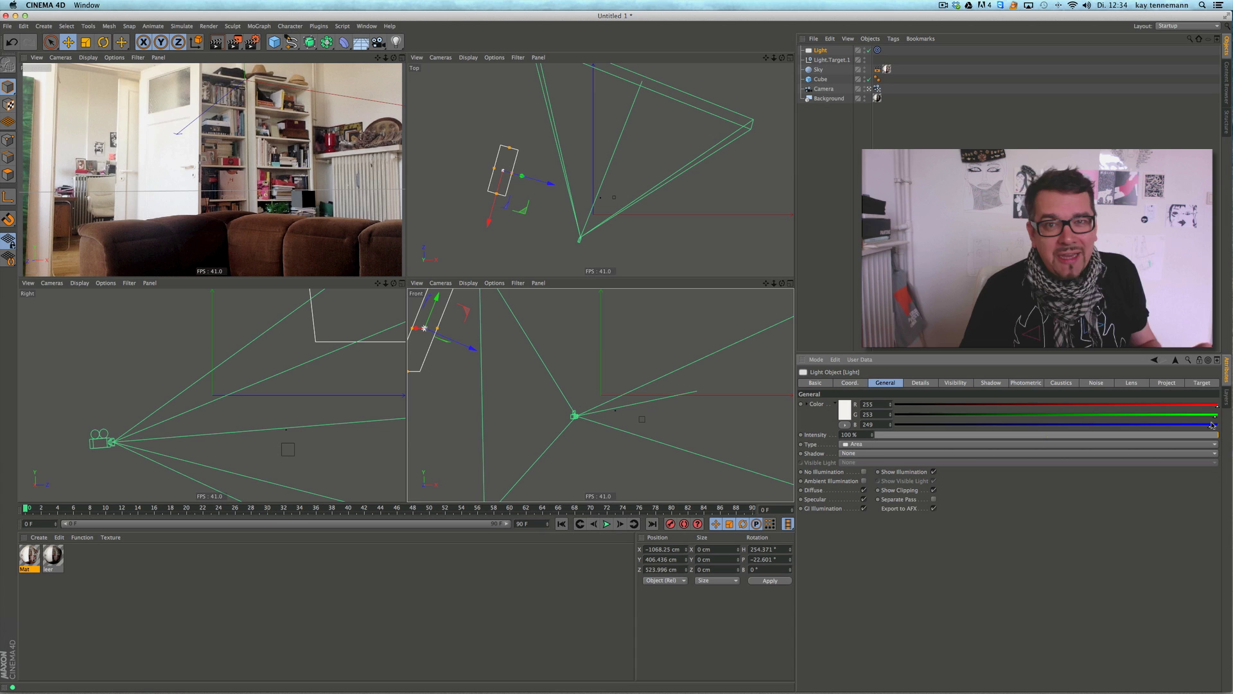
left_click_drag(1216, 419, 1209, 425)
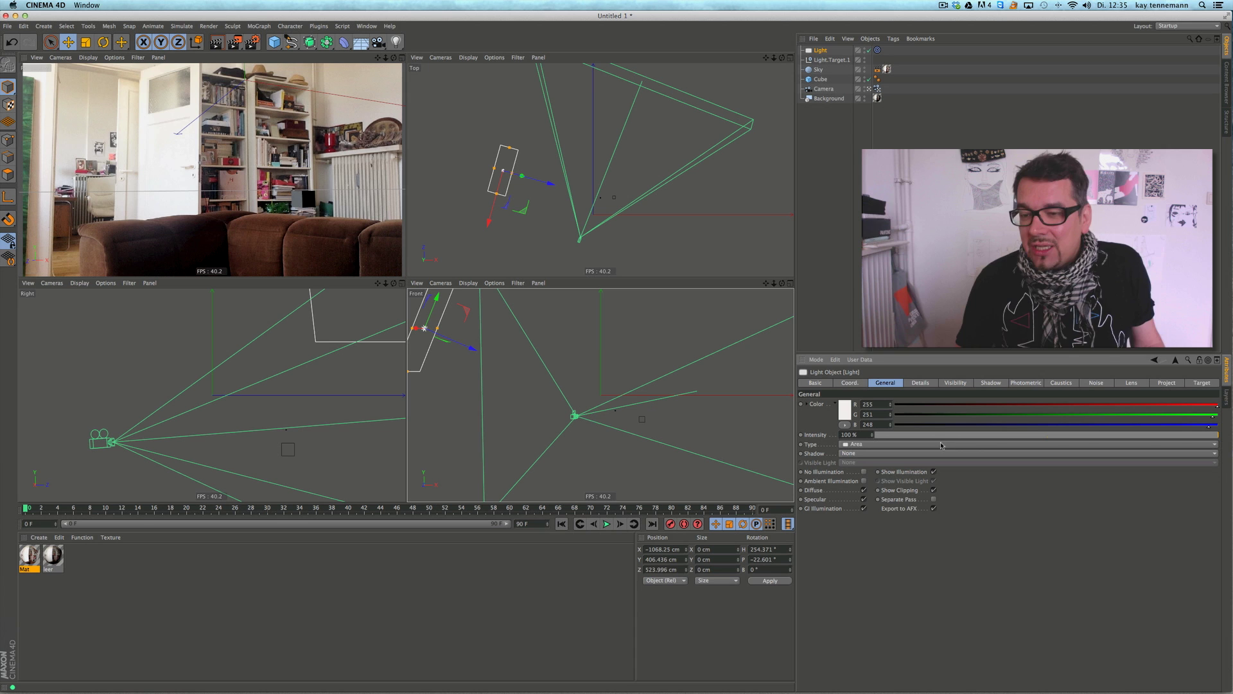
Give the light an Area shadow with a density of 80 %.
left_click(899, 453)
left_click(902, 481)
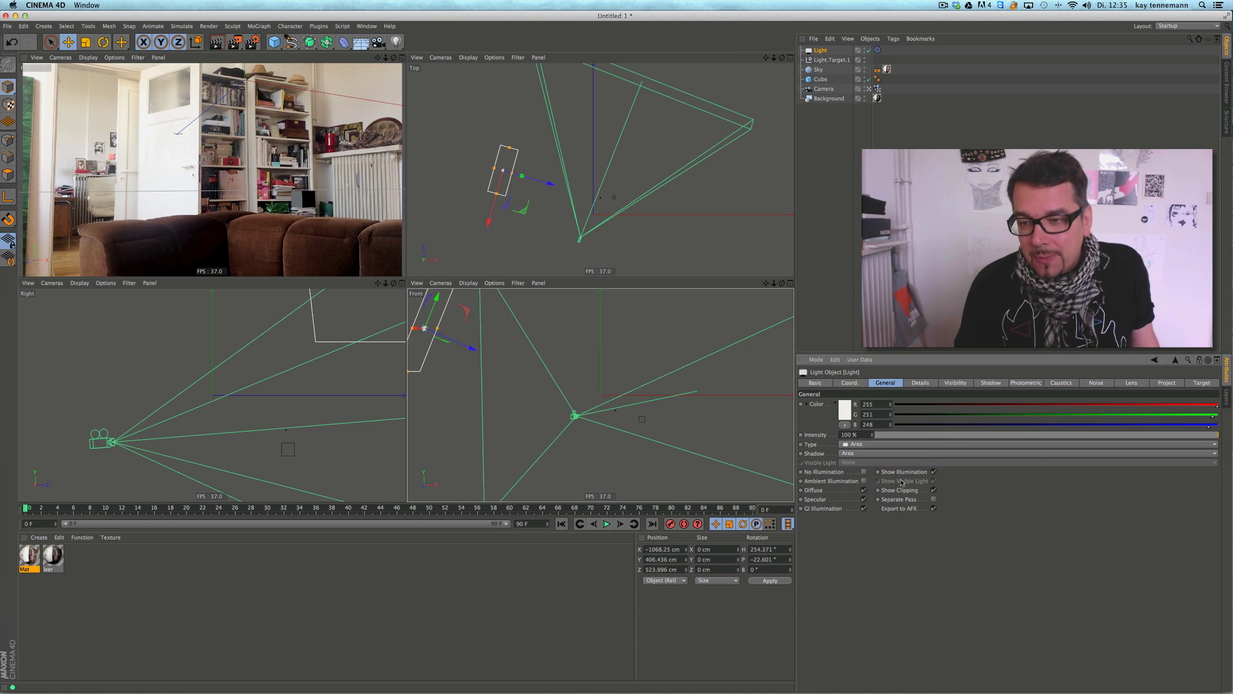
left_click(992, 383)
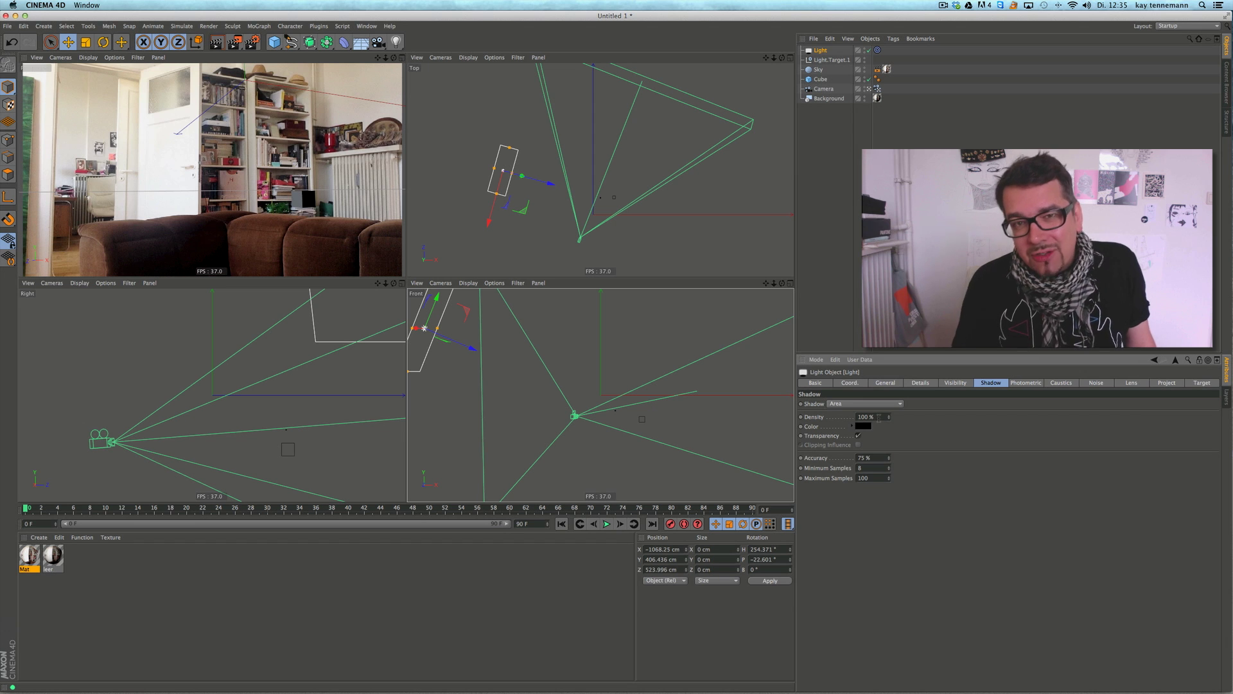
left_click(870, 416)
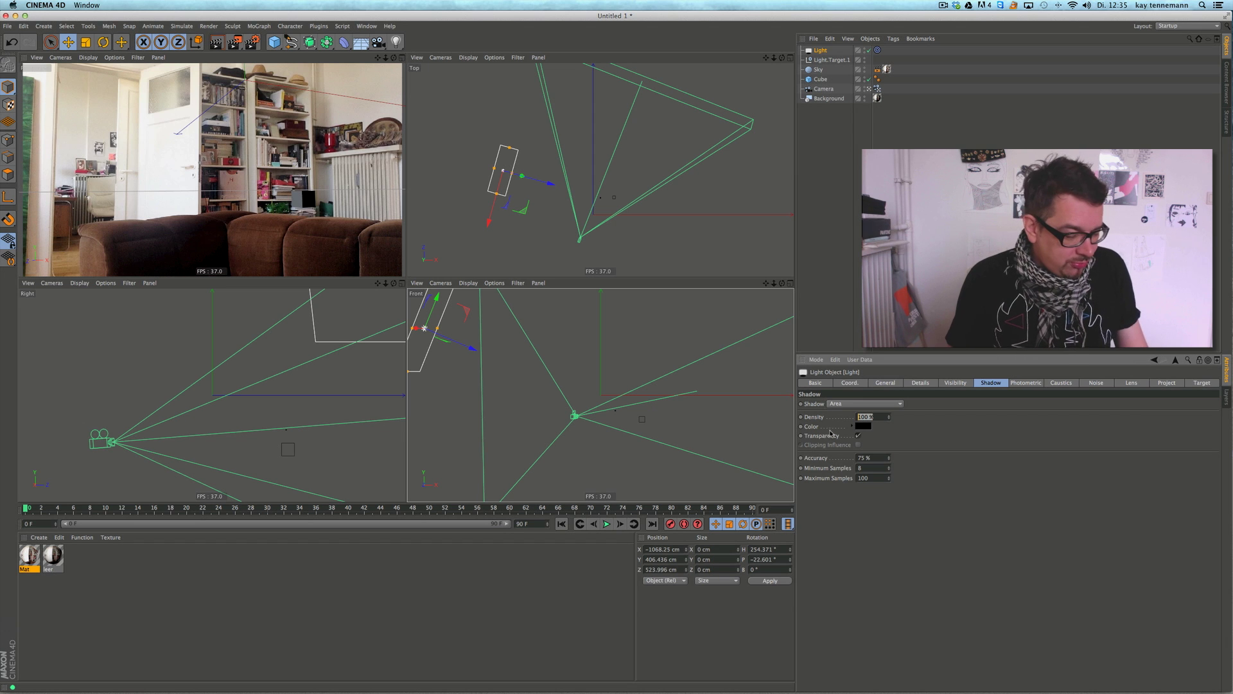
type("80")
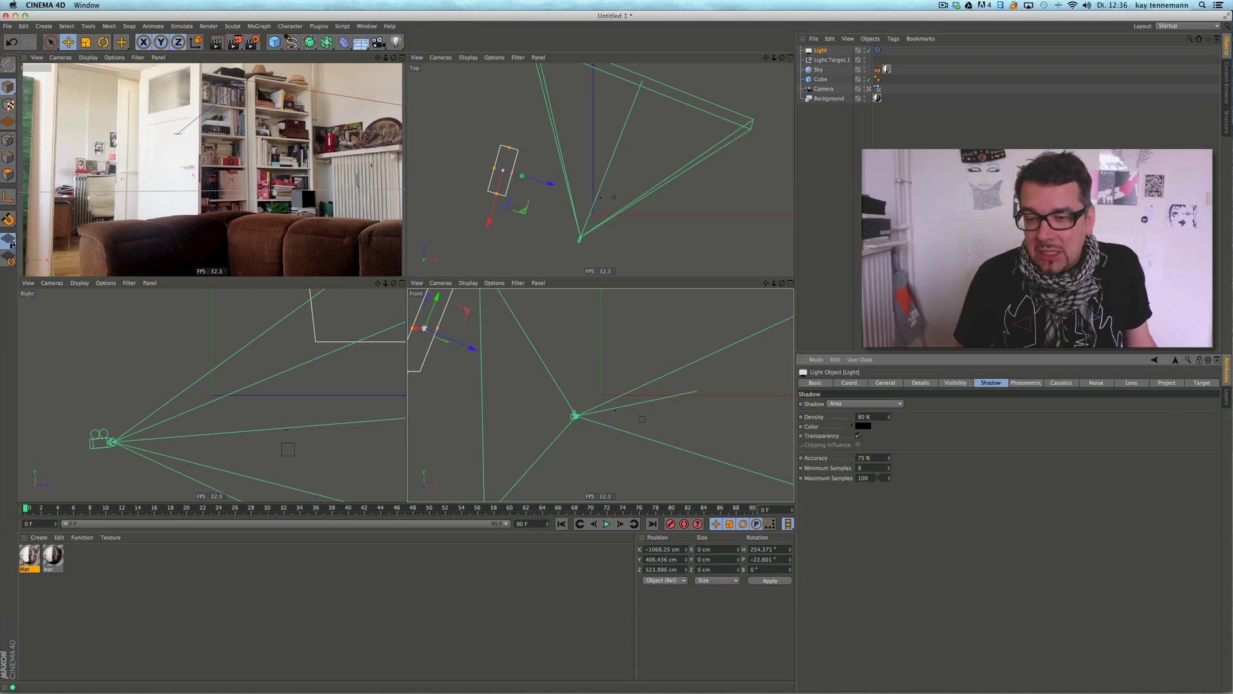
Change the light's shadow colour to a very dark blue with a hue of 209°.
left_click(867, 429)
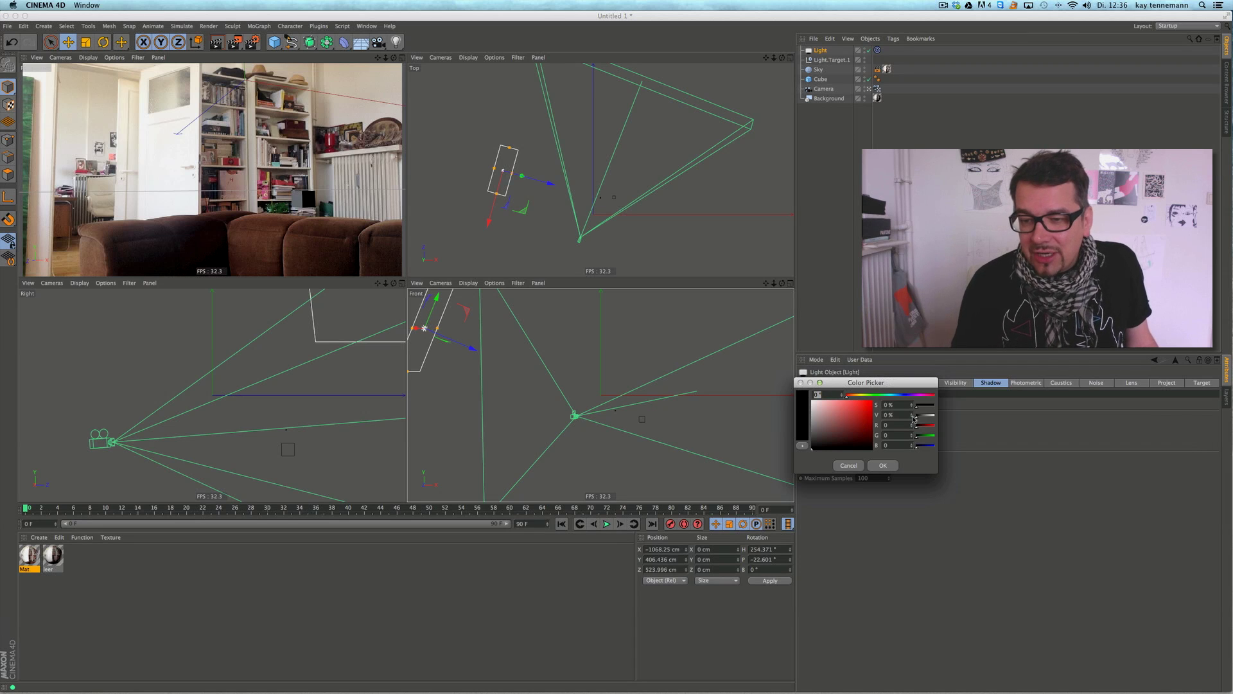
left_click(899, 395)
left_click(899, 395)
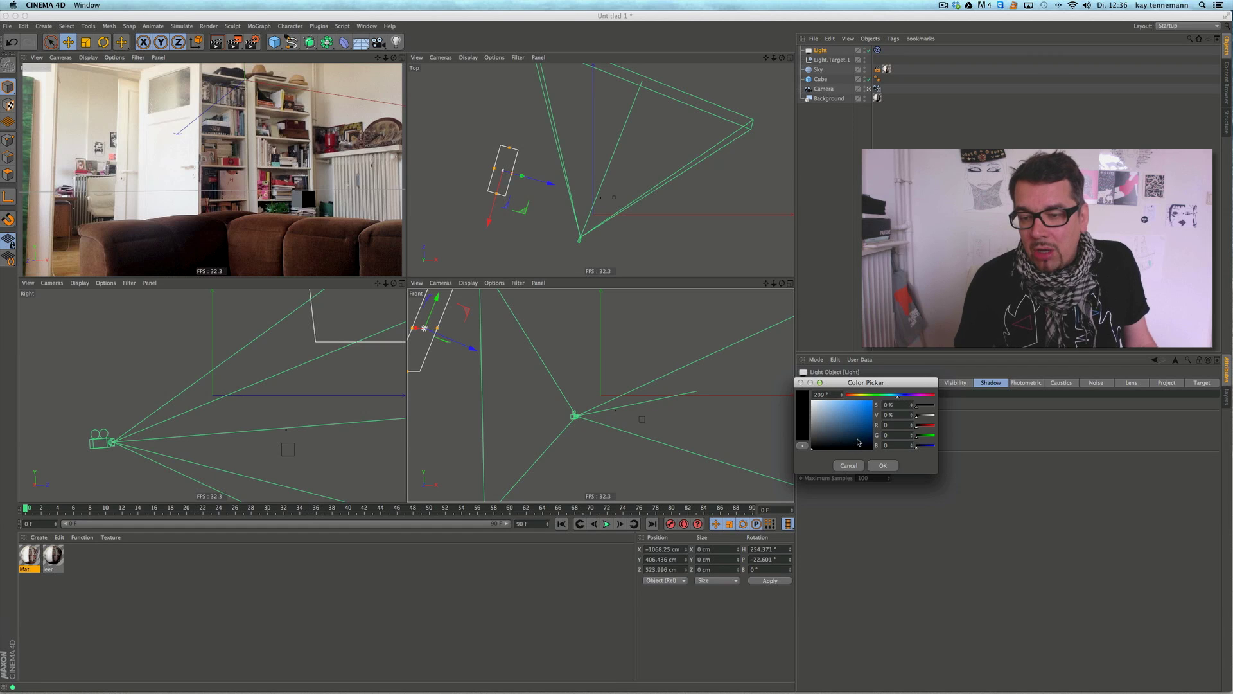
left_click(857, 439)
left_click(892, 465)
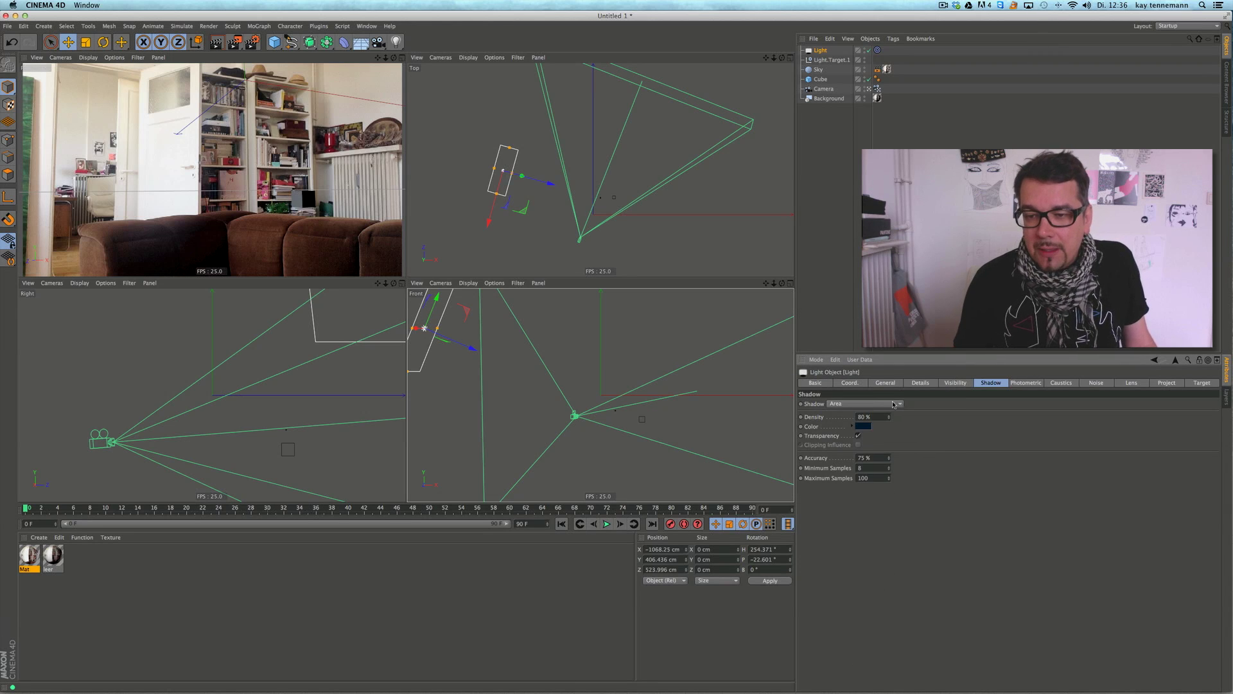
left_click(886, 382)
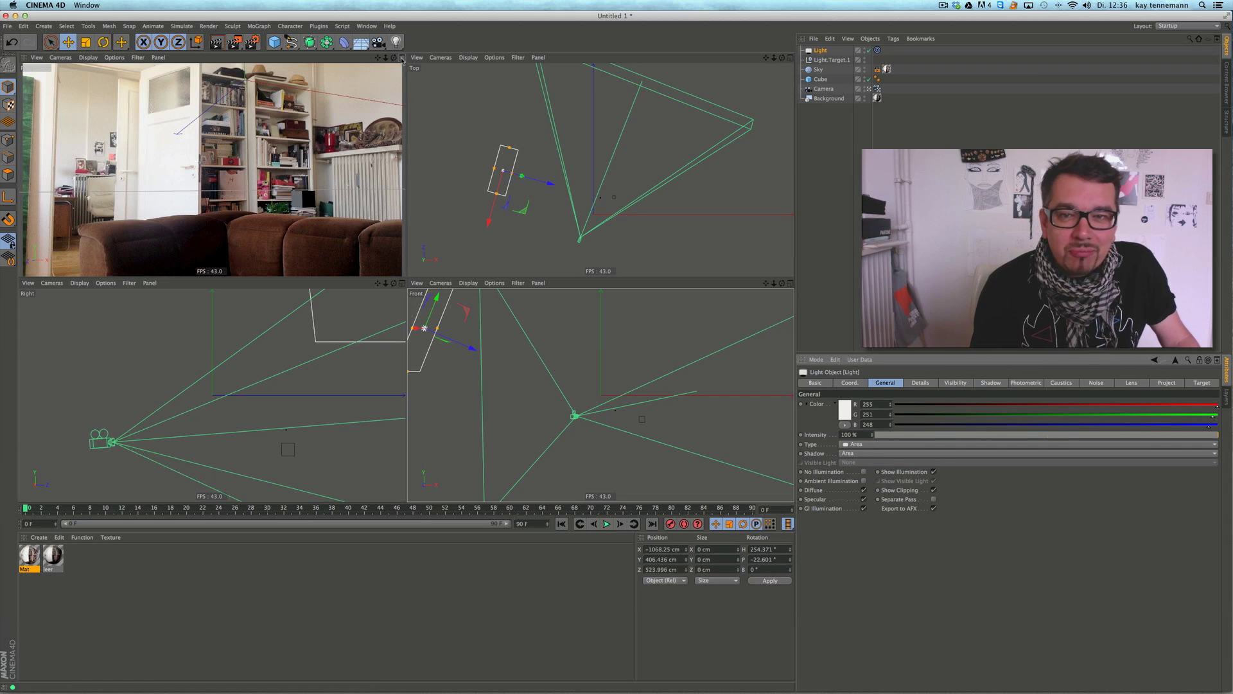
Move the small cube deeper into the room, to about Z 485.5 cm, and enlarge the camera view.
left_click(820, 79)
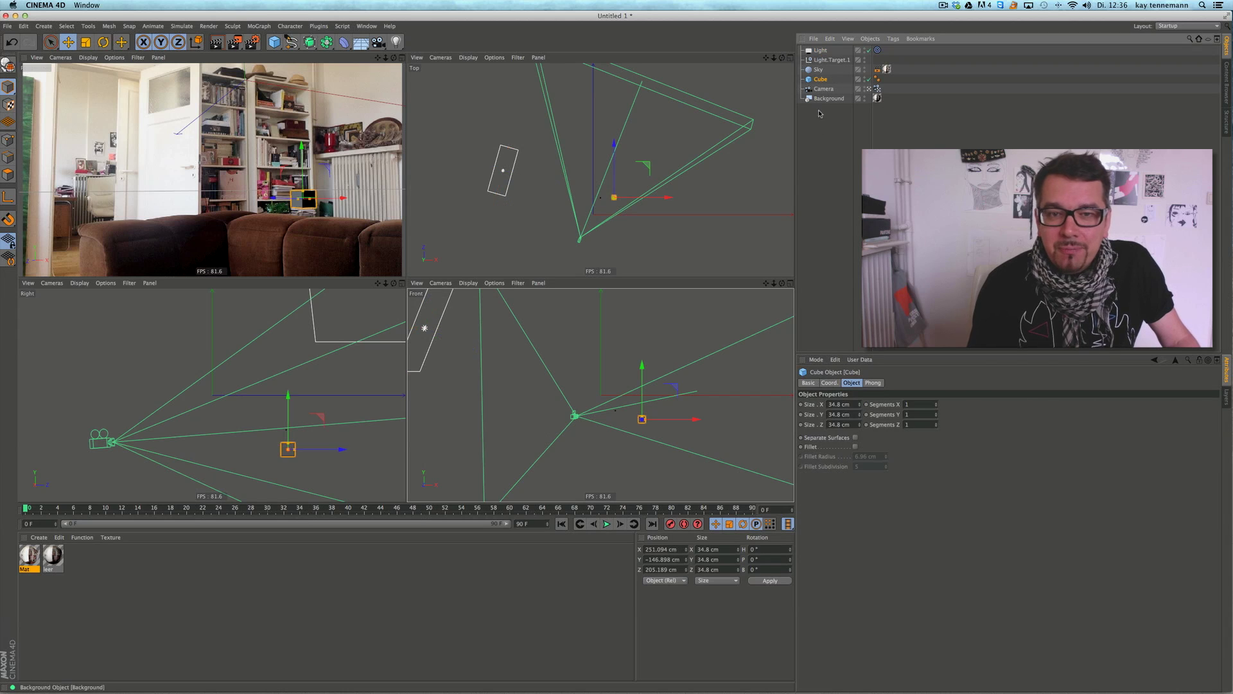
left_click_drag(616, 148, 615, 124)
left_click(403, 58)
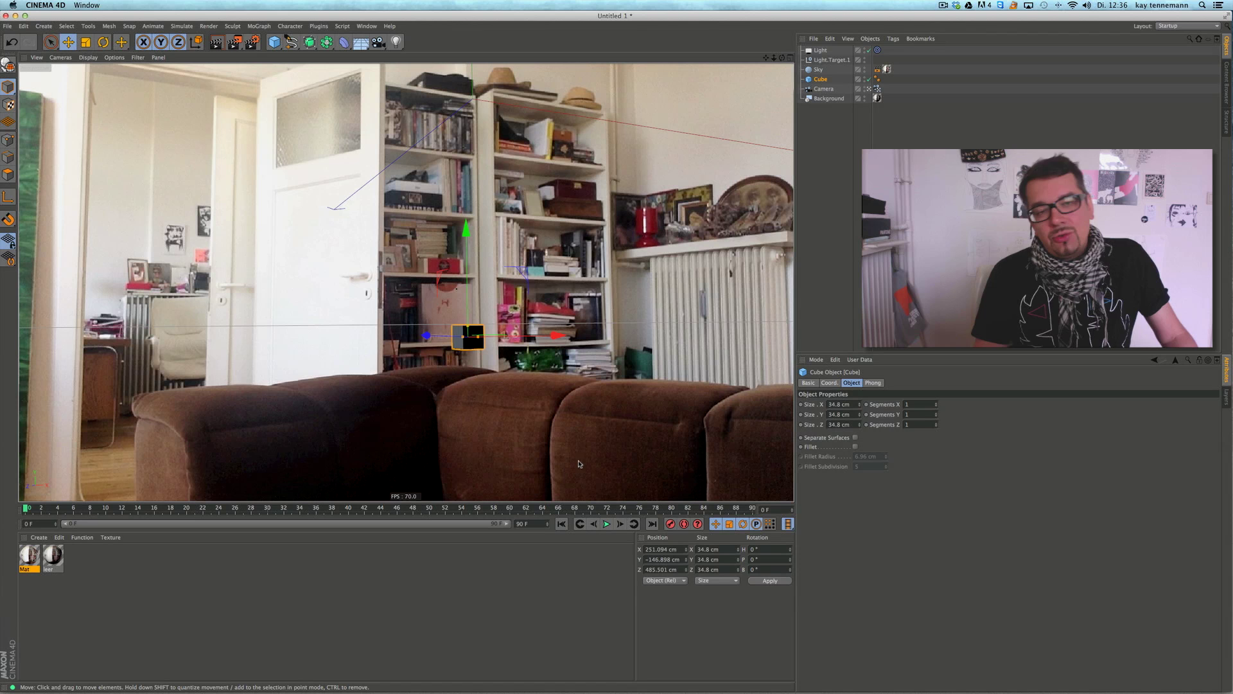
Add a cube over the open door as a panel about 9 × 609 × 268 cm, turned about 32°, at about X 34, Y 0, Z 577 cm.
left_click(275, 42)
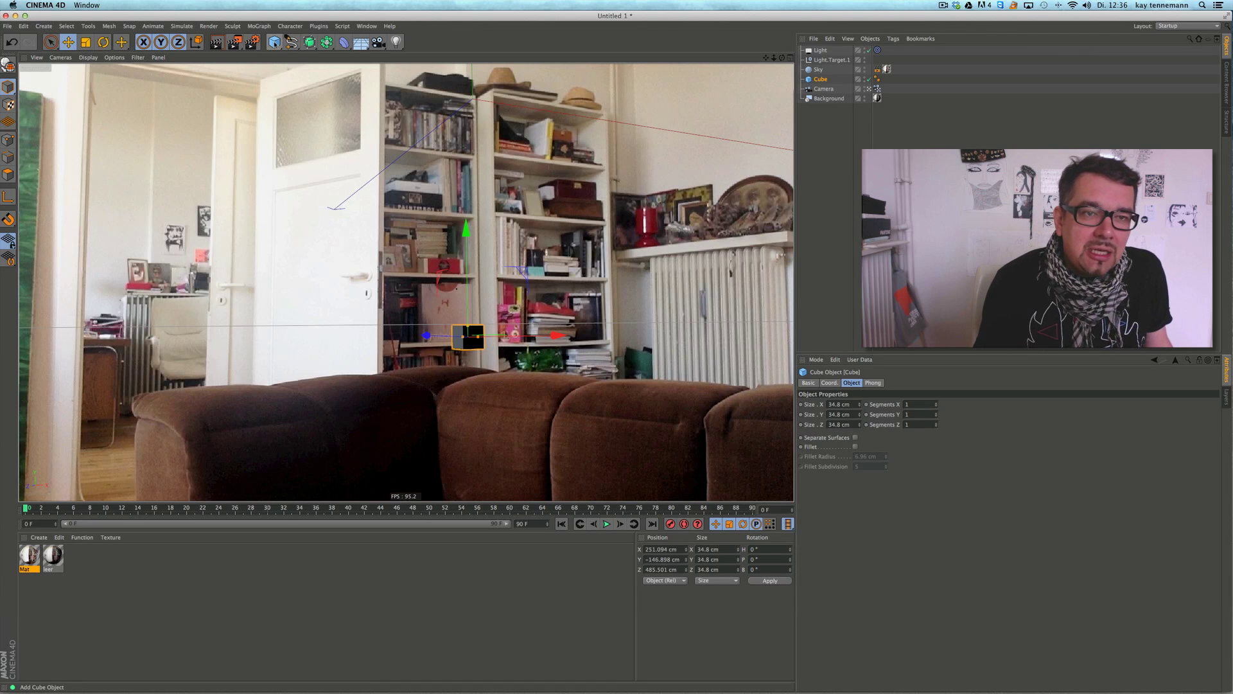
left_click(352, 55)
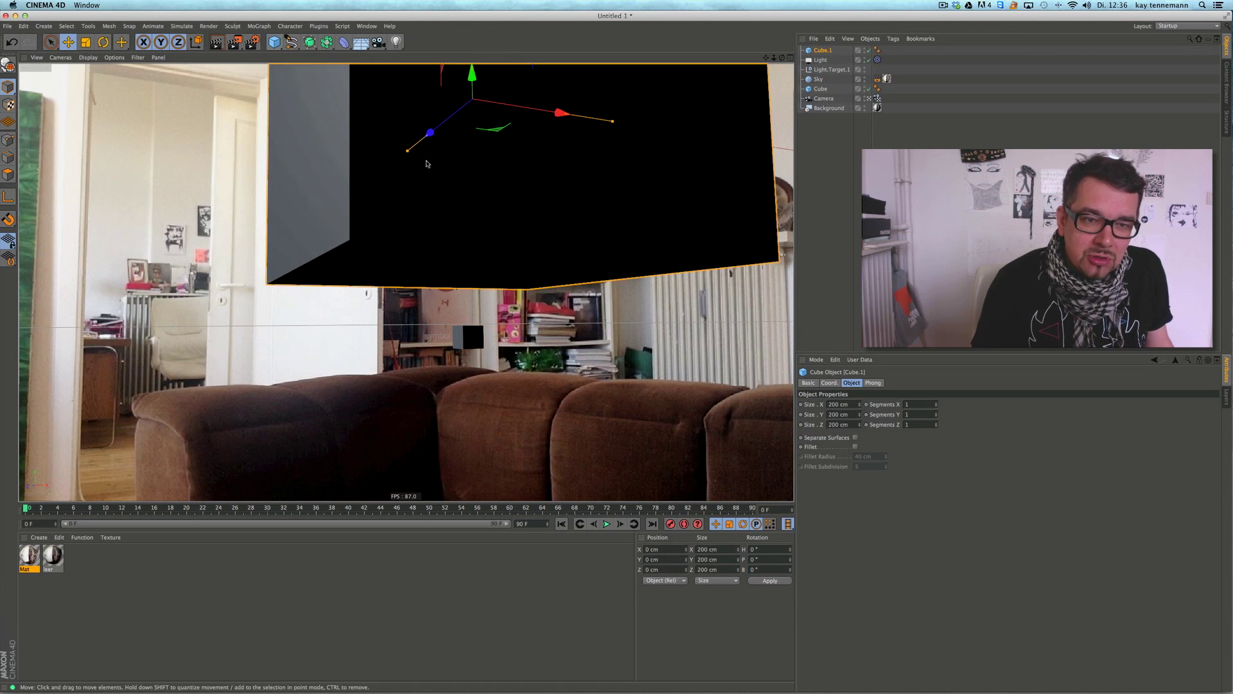
left_click_drag(429, 132, 250, 168)
left_click_drag(350, 248, 308, 243)
key("r")
key("e")
mouse_move(231, 253)
left_mouse_down()
mouse_move(268, 255)
mouse_move(241, 257)
left_mouse_up()
left_click_drag(312, 179, 334, 58)
left_click_drag(377, 253, 383, 257)
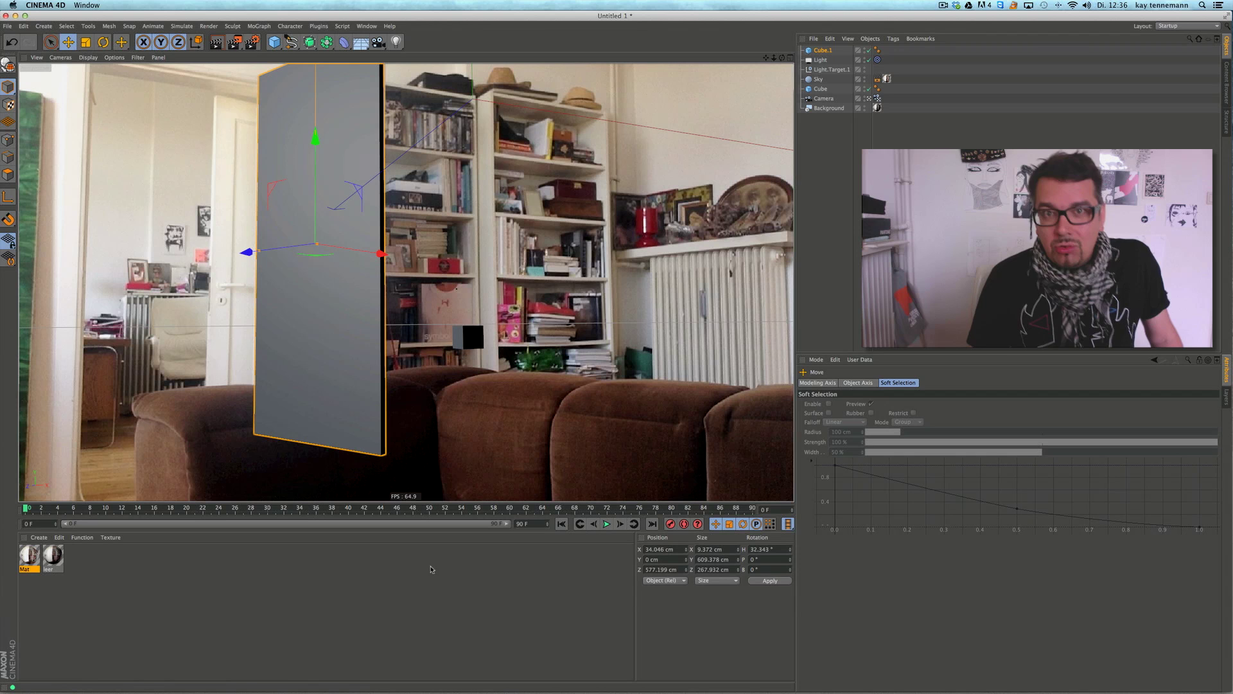
left_click(823, 50)
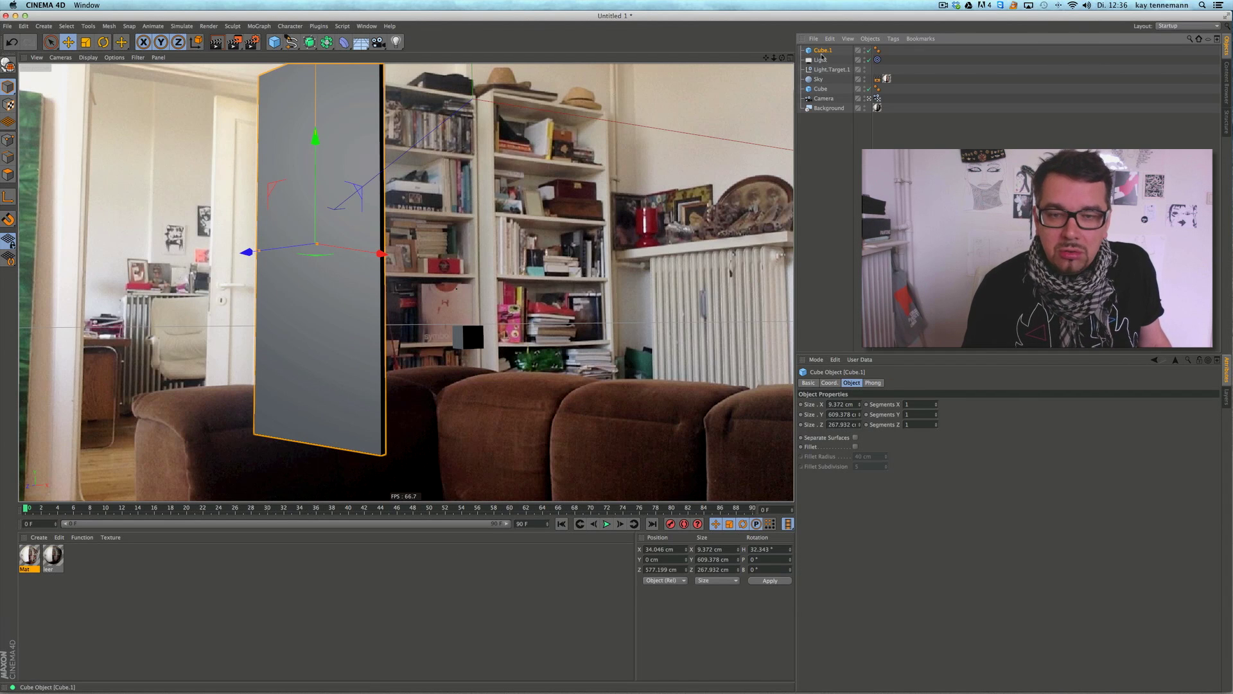
Move the small cube in front of the door panel, to about X -10, Y -147, Z 259 cm.
left_click(820, 89)
left_click_drag(562, 342, 439, 341)
left_click(790, 57)
left_click(790, 58)
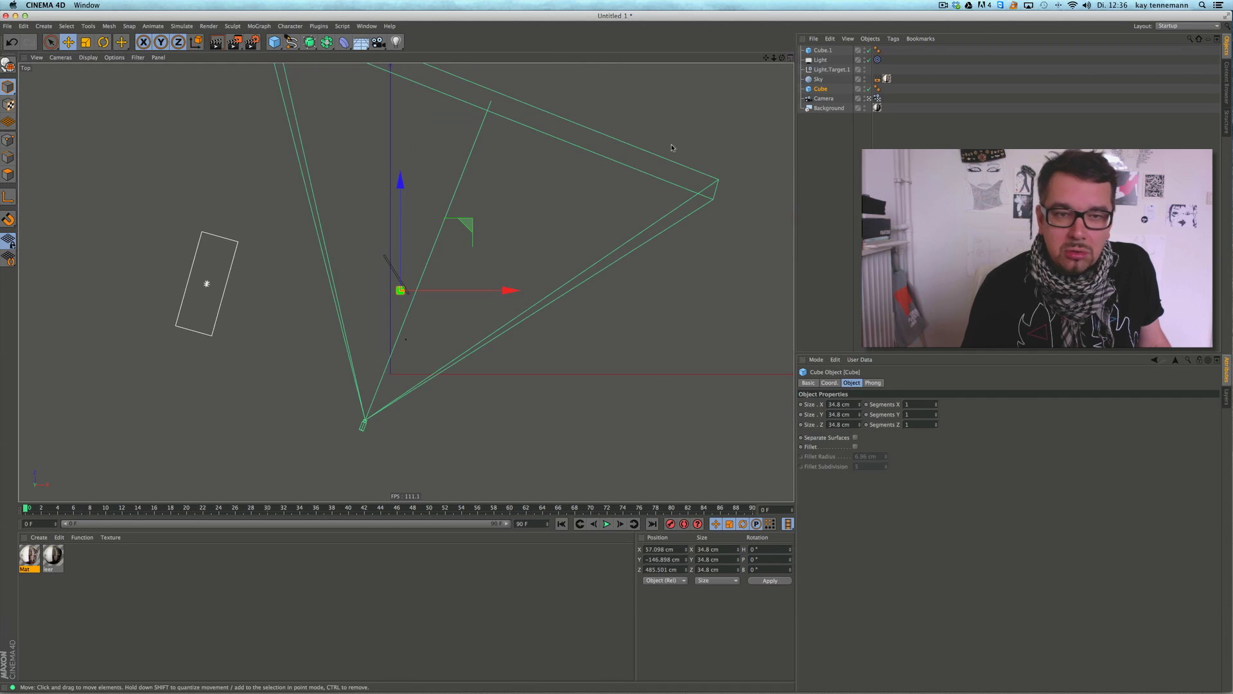
left_click_drag(399, 287, 389, 330)
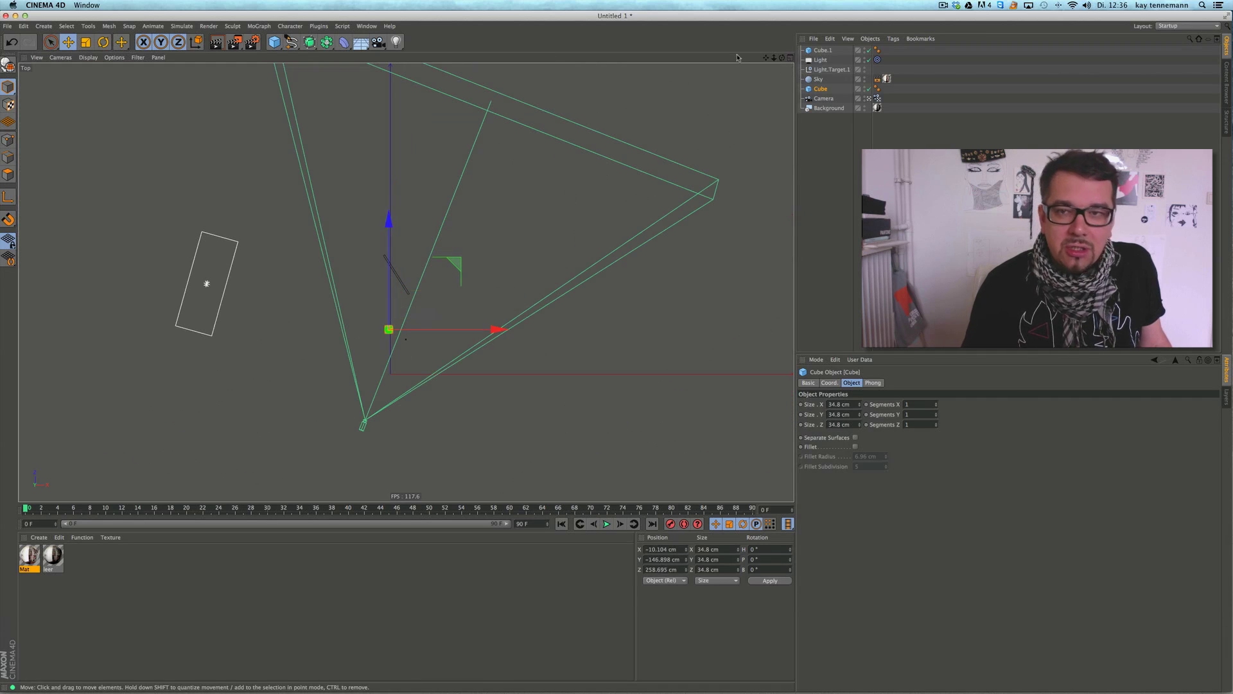
left_click(791, 58)
left_click(402, 58)
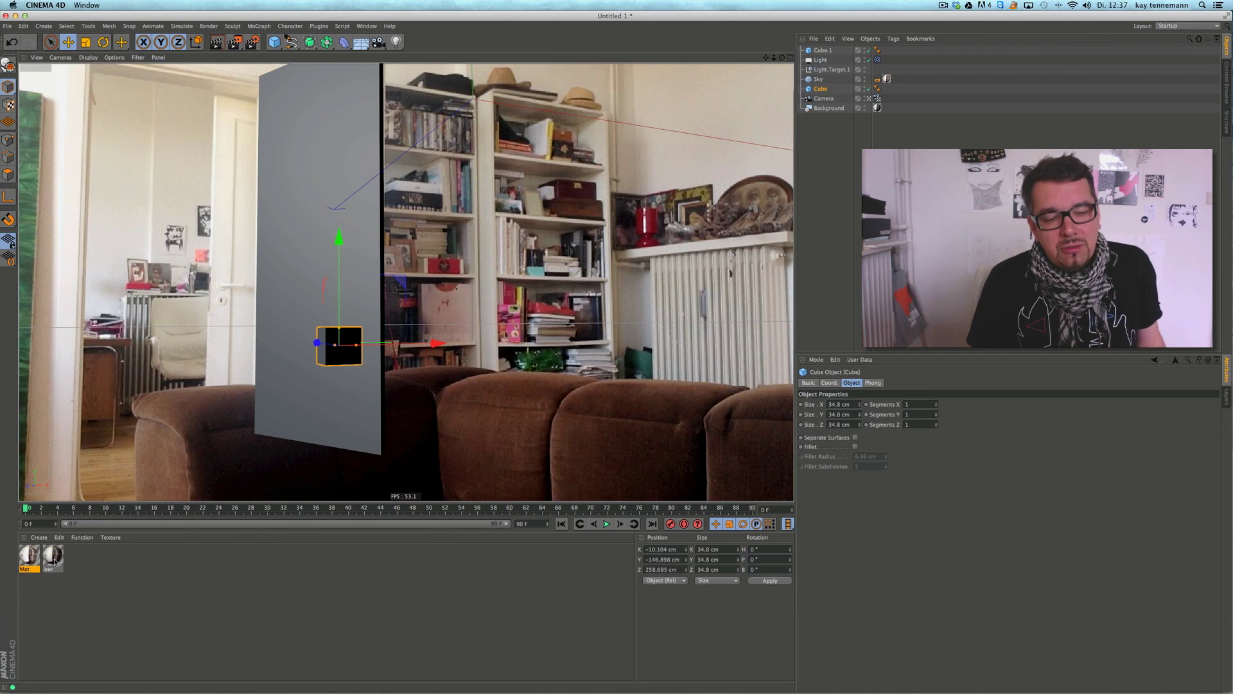
Apply the leer material to the door panel cube.
left_click_drag(54, 561, 823, 52)
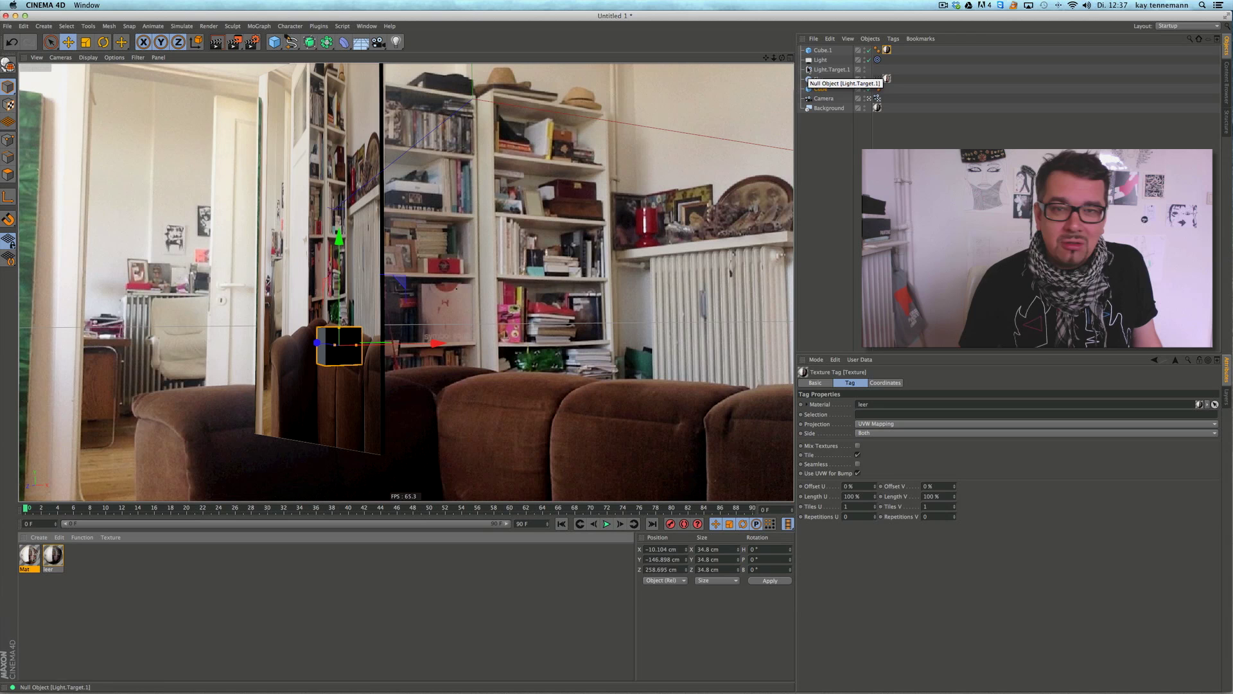
Set the projection of the door panel's leer texture to Frontal and render the camera view.
left_click(877, 427)
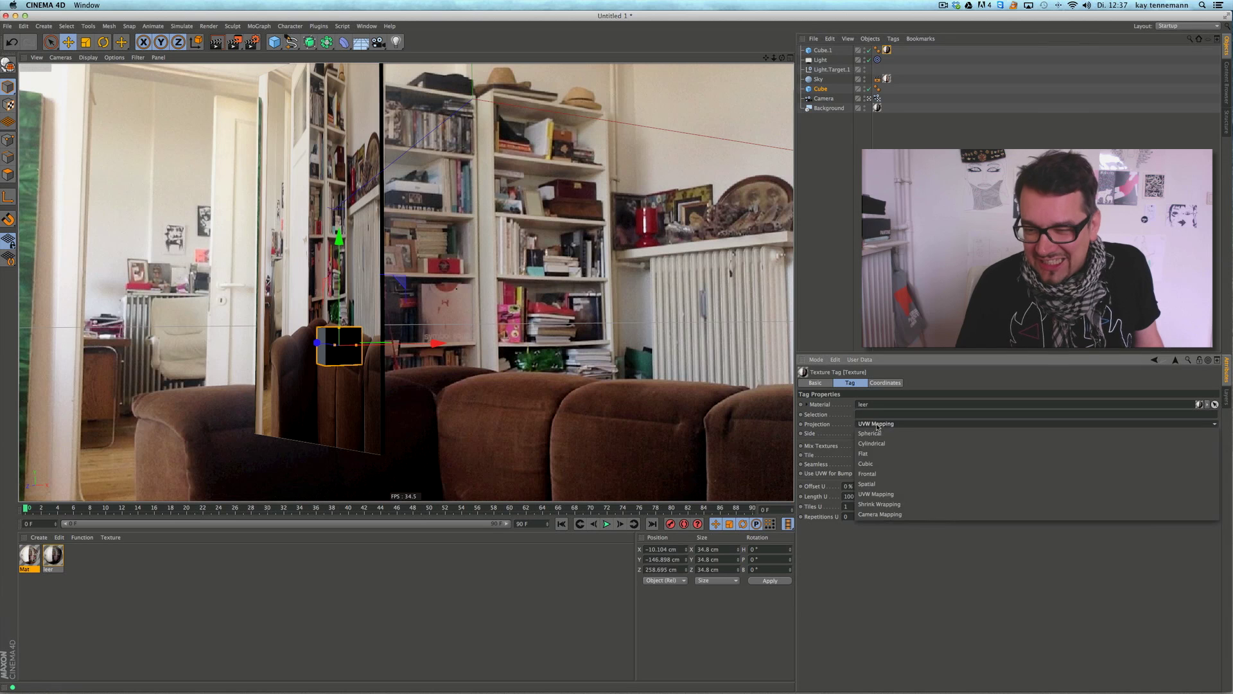
left_click(881, 473)
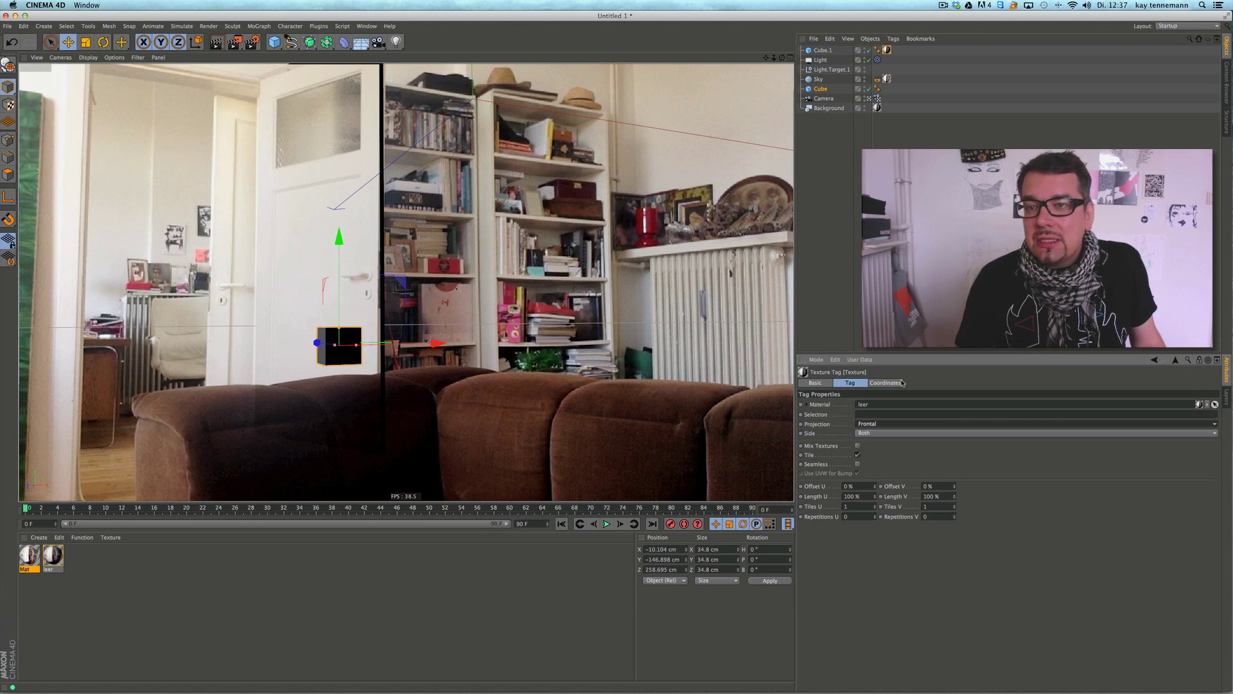
left_click(216, 43)
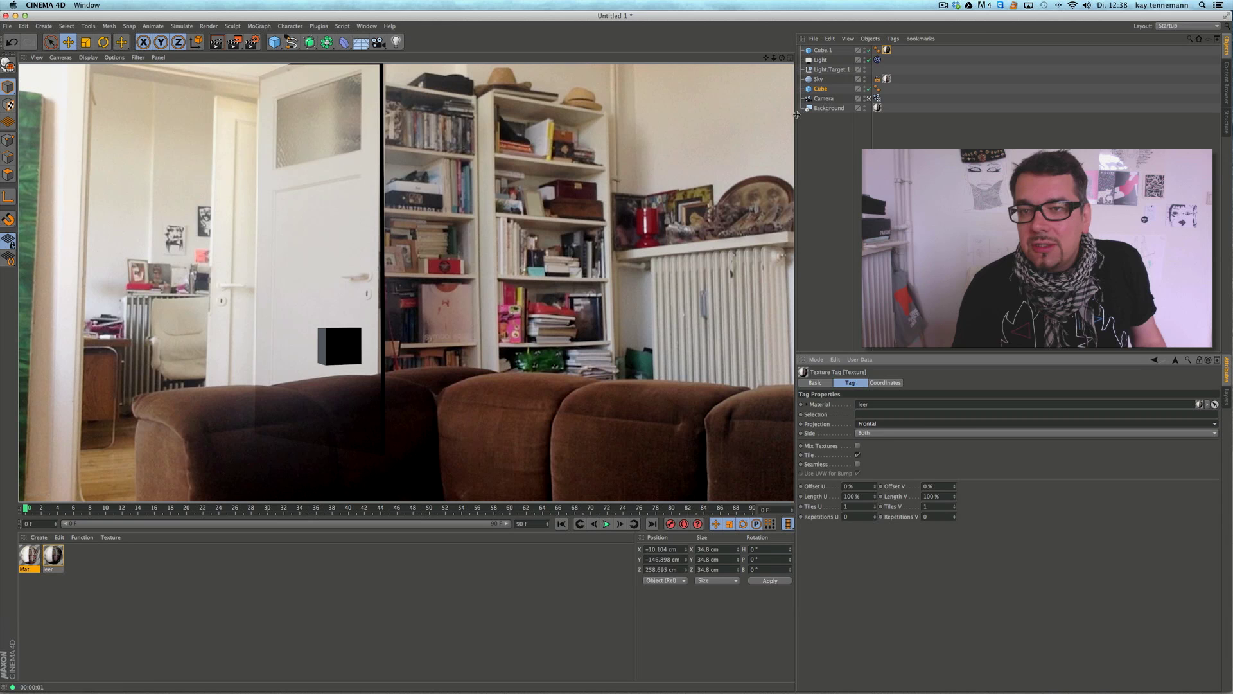
Add a Compositing tag to the door panel cube with Compositing Background enabled, and render the view.
right_click(827, 51)
mouse_move(830, 55)
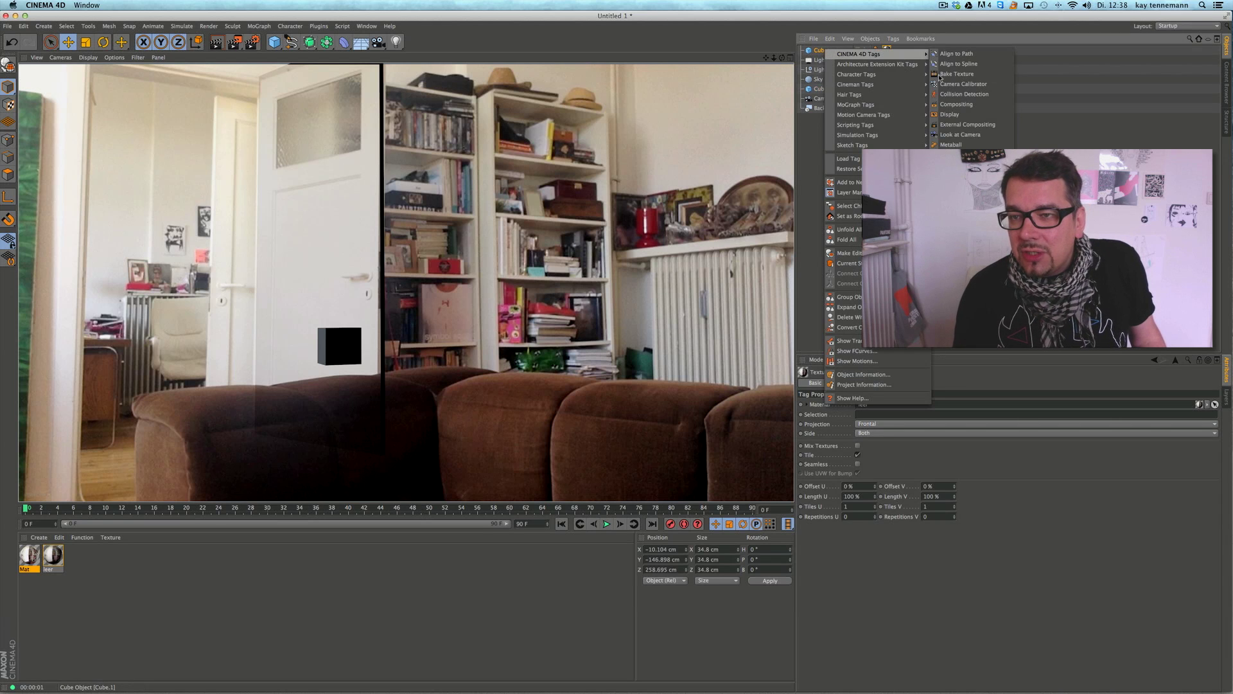
left_click(957, 104)
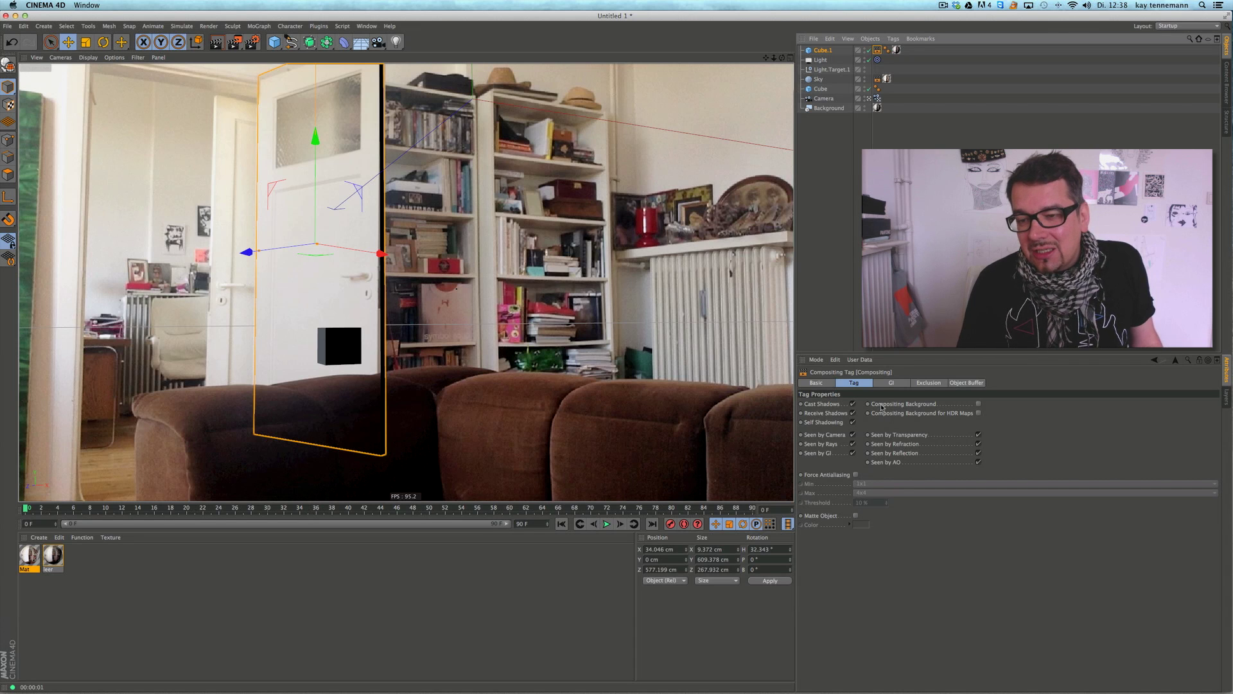
left_click(978, 404)
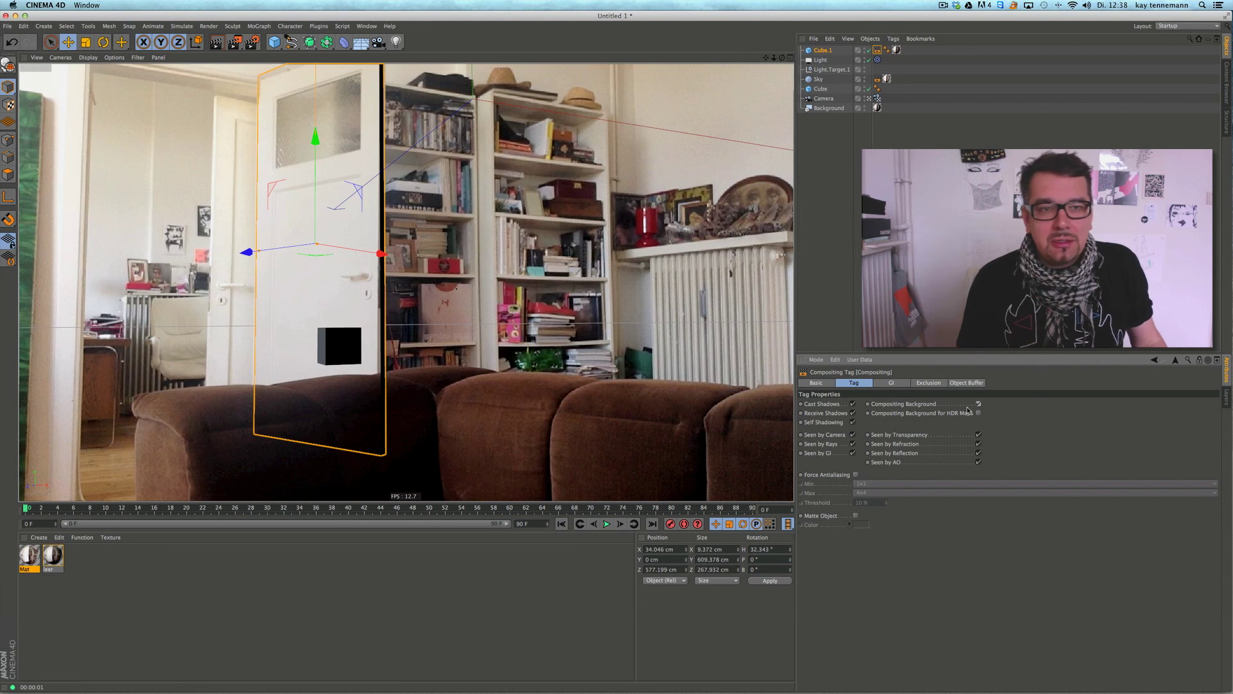
left_click(216, 42)
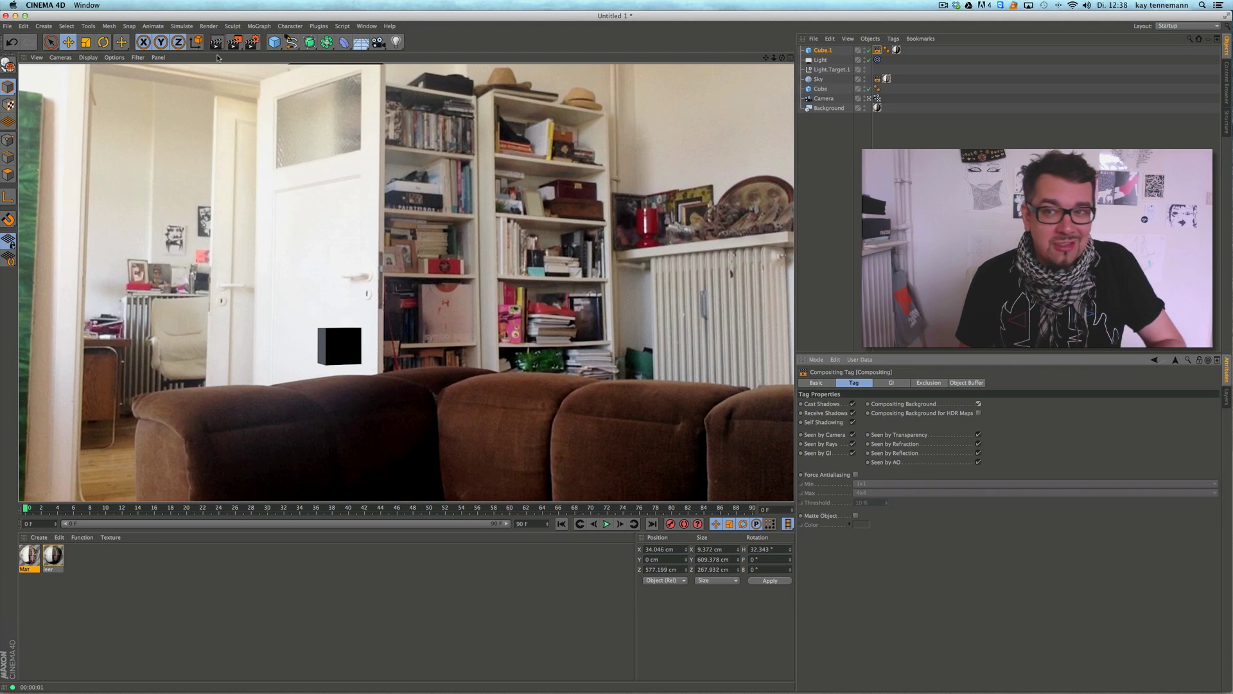
Add a sphere about 35 cm in diameter in front of the door panel, at about X -11, Y 0, Z 549 cm.
left_click_drag(275, 42, 472, 74)
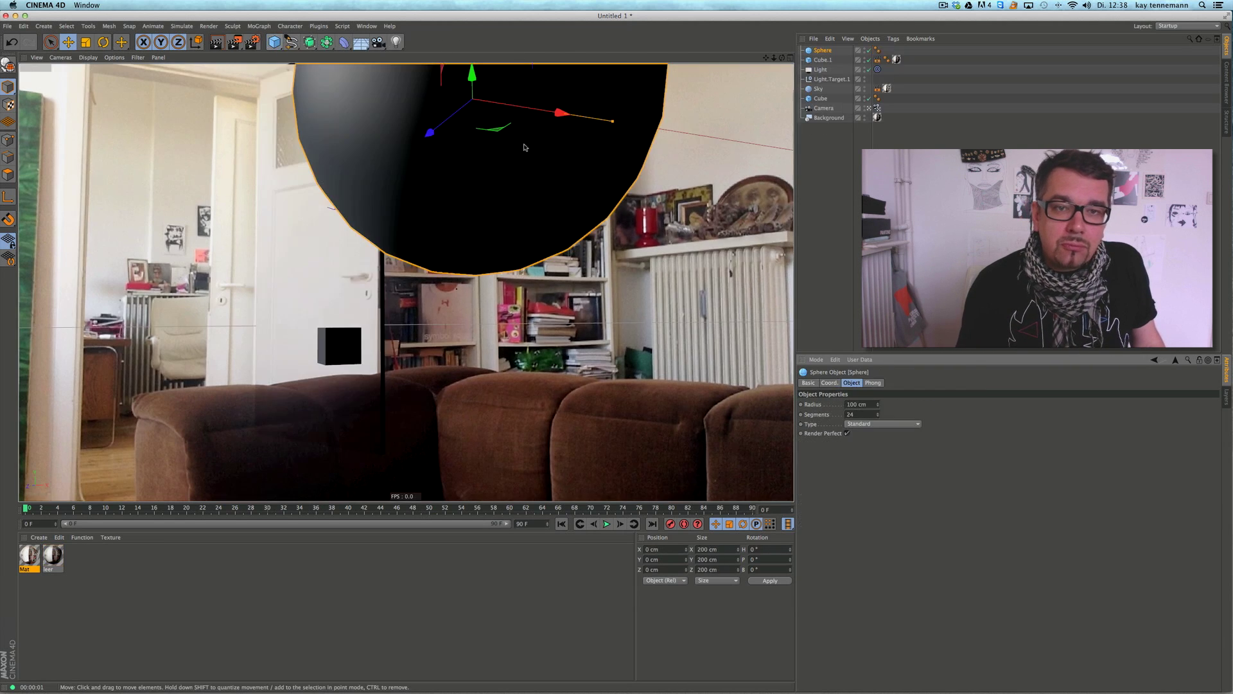
left_click(87, 44)
left_click_drag(346, 212, 161, 212)
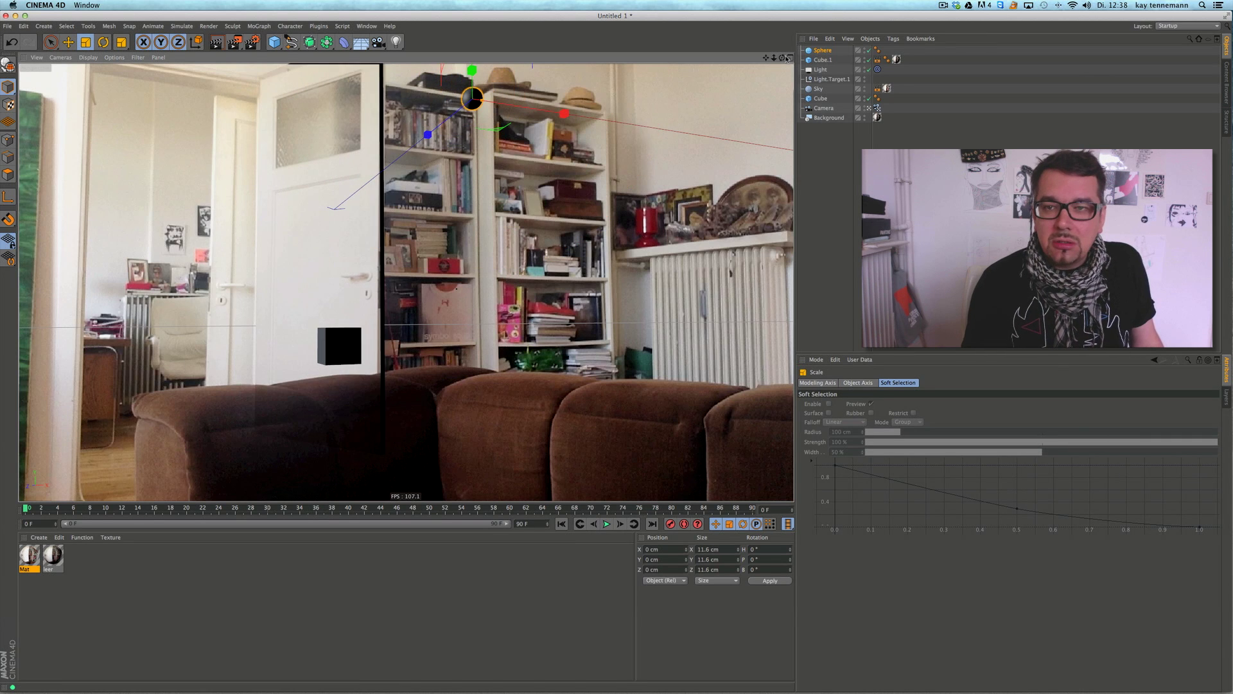
left_click(788, 58)
key("e")
left_click_drag(618, 209, 618, 164)
left_click_drag(775, 58, 845, 59)
left_click(88, 43)
left_click_drag(513, 209, 618, 205)
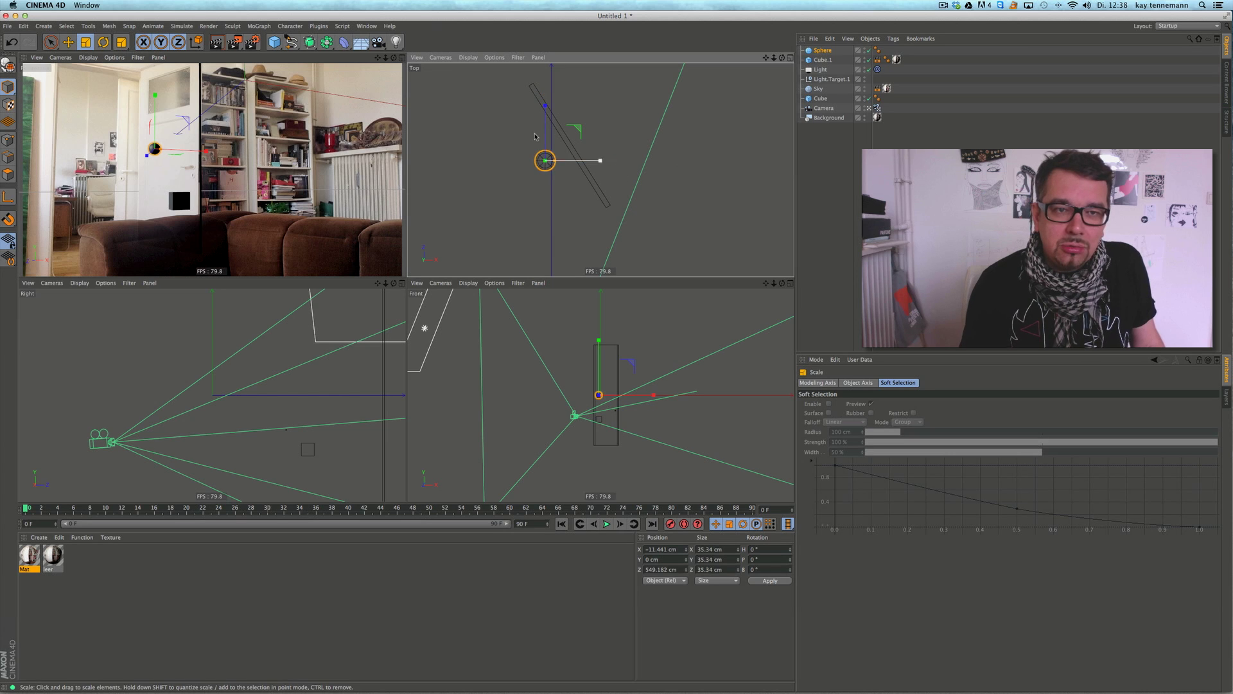
Create a magenta material with color RGB 204, 52, 204 and apply it to the sphere.
key("F1")
left_click(39, 537)
key("Escape")
left_click(40, 558)
left_click(158, 168)
left_click(340, 111)
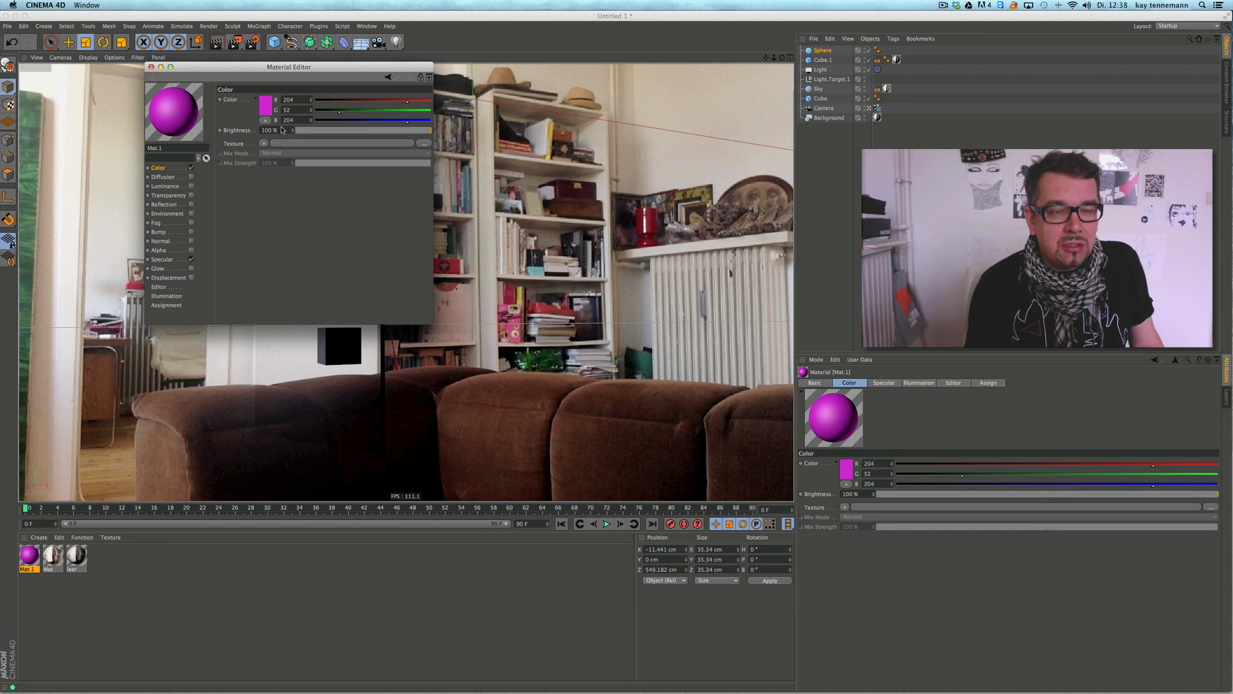
left_click(152, 67)
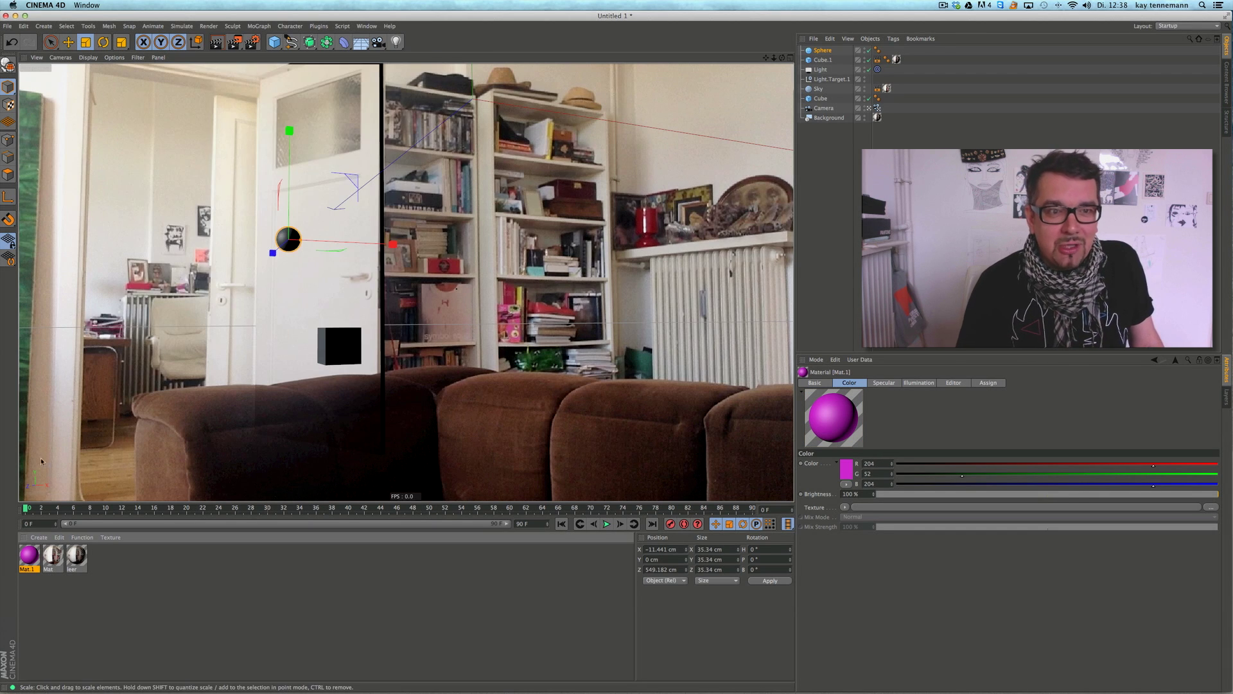
left_click_drag(837, 79, 825, 50)
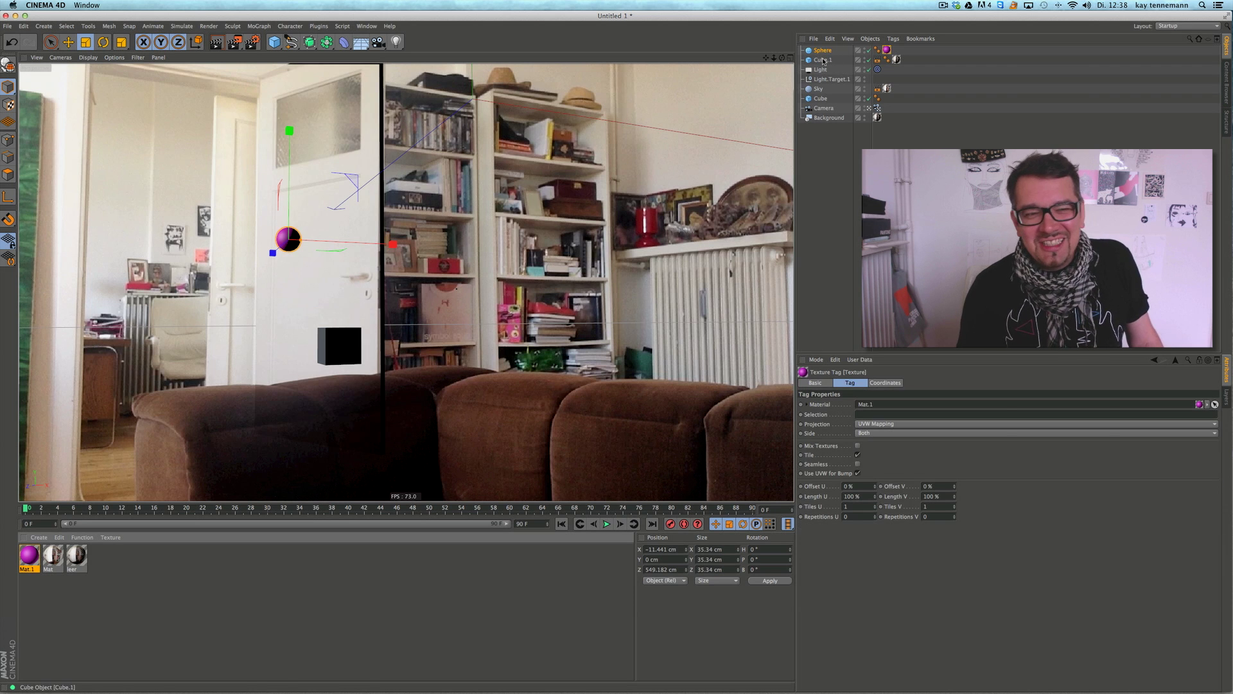
Render the camera view and examine the compositing settings of the door panel cube.
left_click(216, 42)
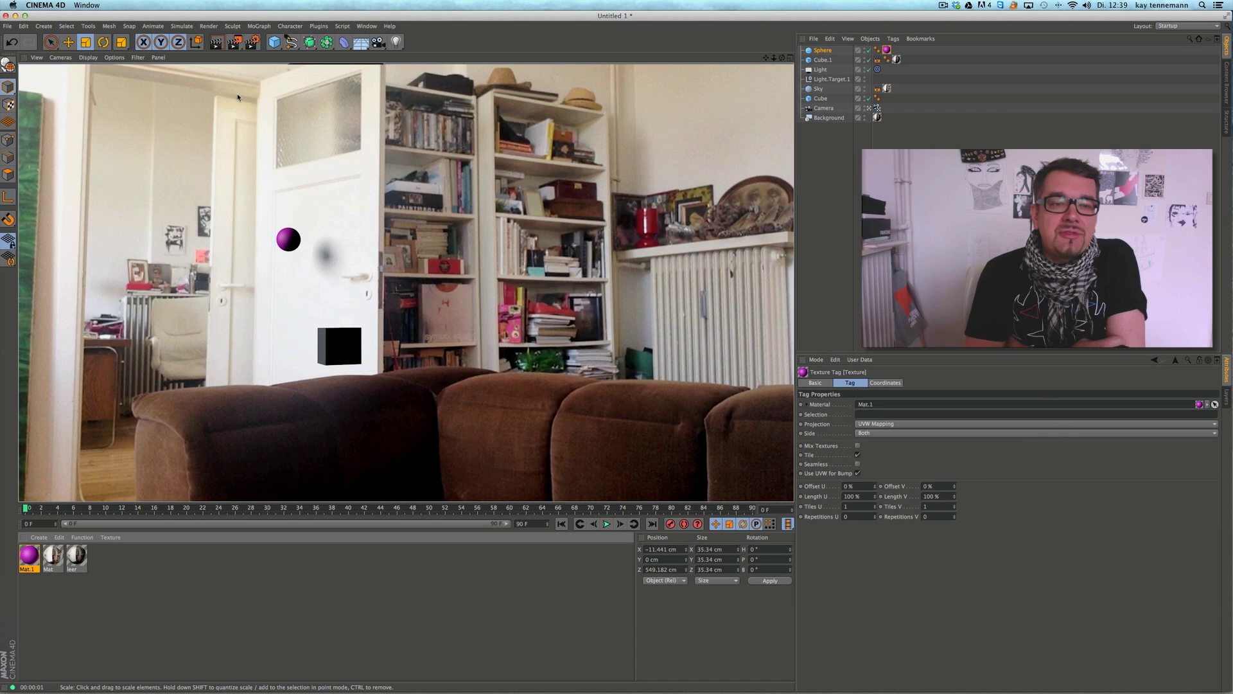
left_click(823, 60)
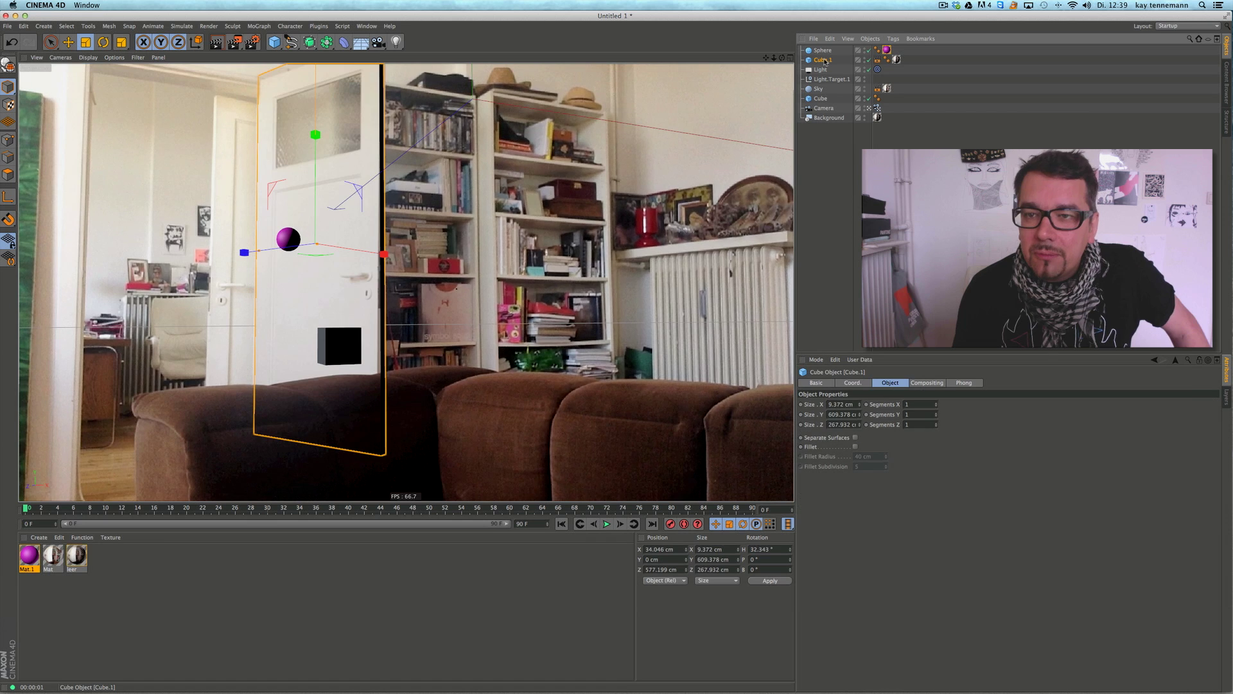
left_click(878, 59)
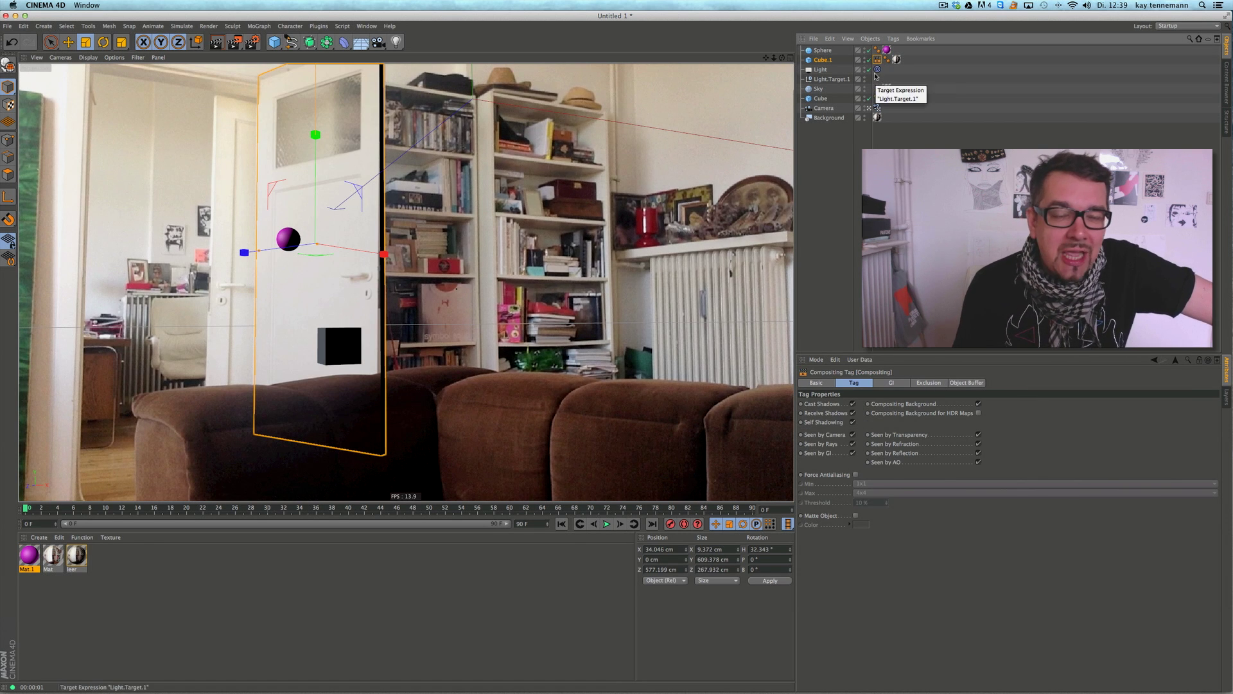
left_click(826, 60)
Place the small cube close to the door panel, turned about 35°, at about X 31, Y -102, Z 534 cm.
middle_click(769, 77)
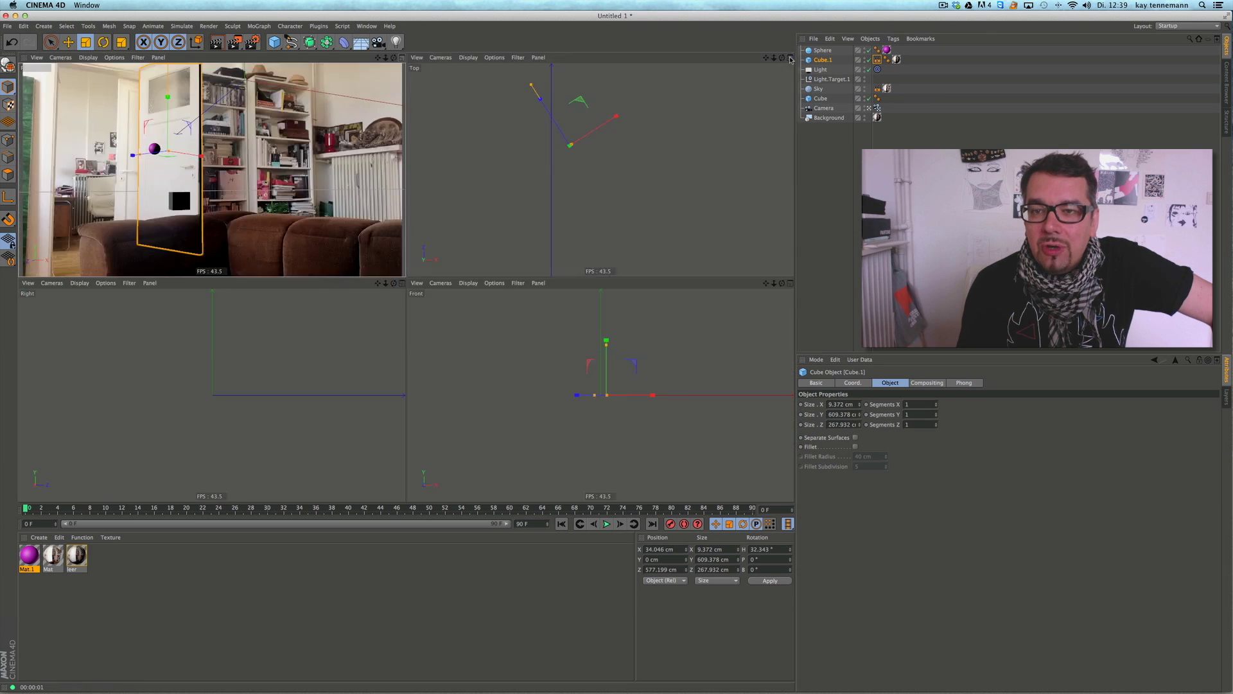
middle_click(769, 77)
left_click_drag(774, 57, 763, 61)
left_click(821, 99)
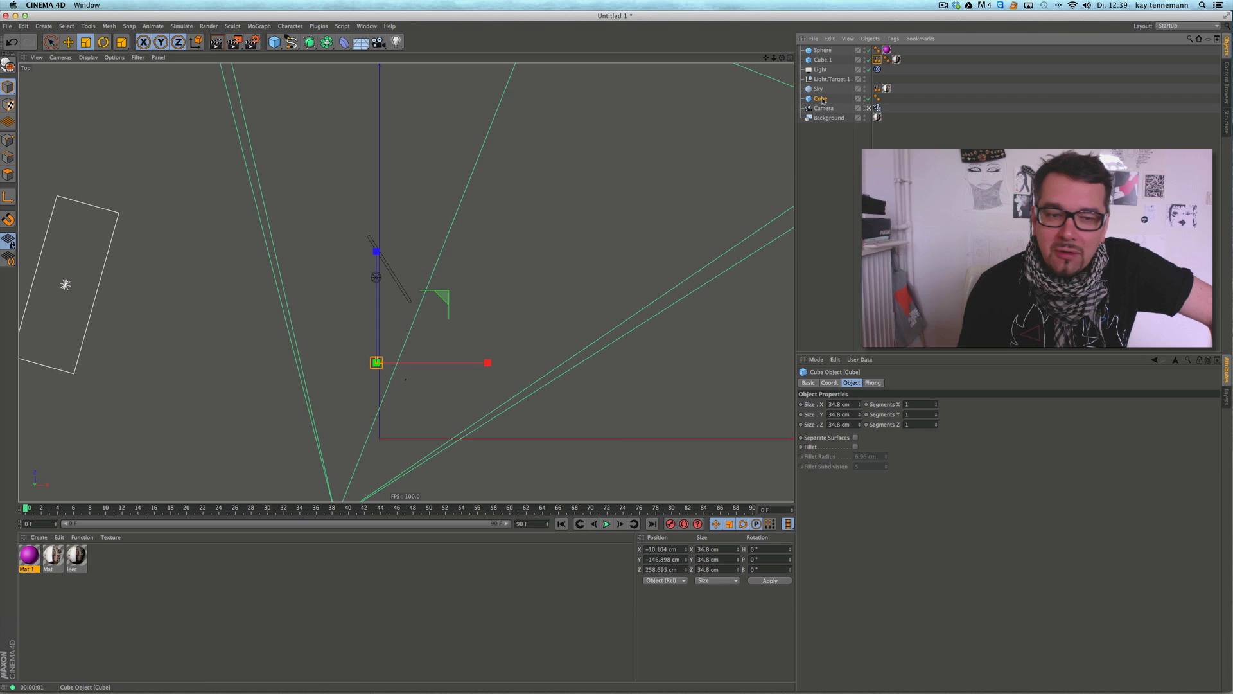
key("e")
left_click_drag(380, 305, 421, 229)
key("r")
left_click(69, 41)
left_click_drag(386, 281, 388, 281)
middle_click(778, 66)
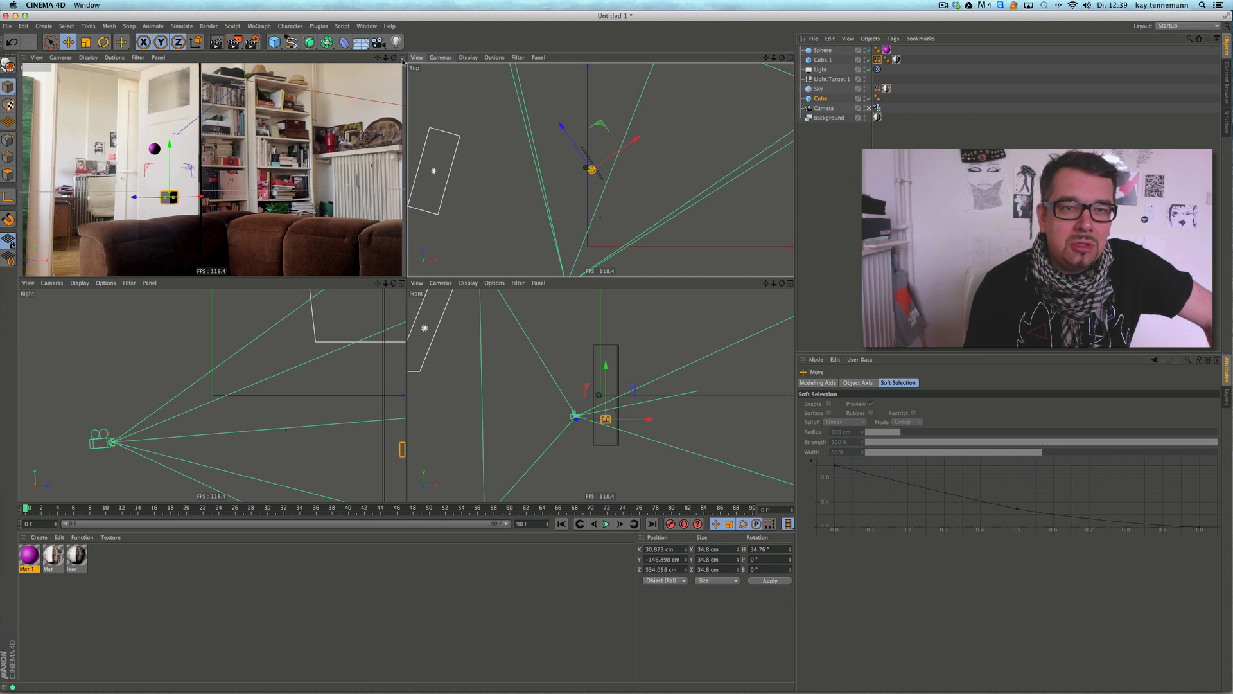
middle_click(321, 245)
left_click_drag(321, 245, 321, 216)
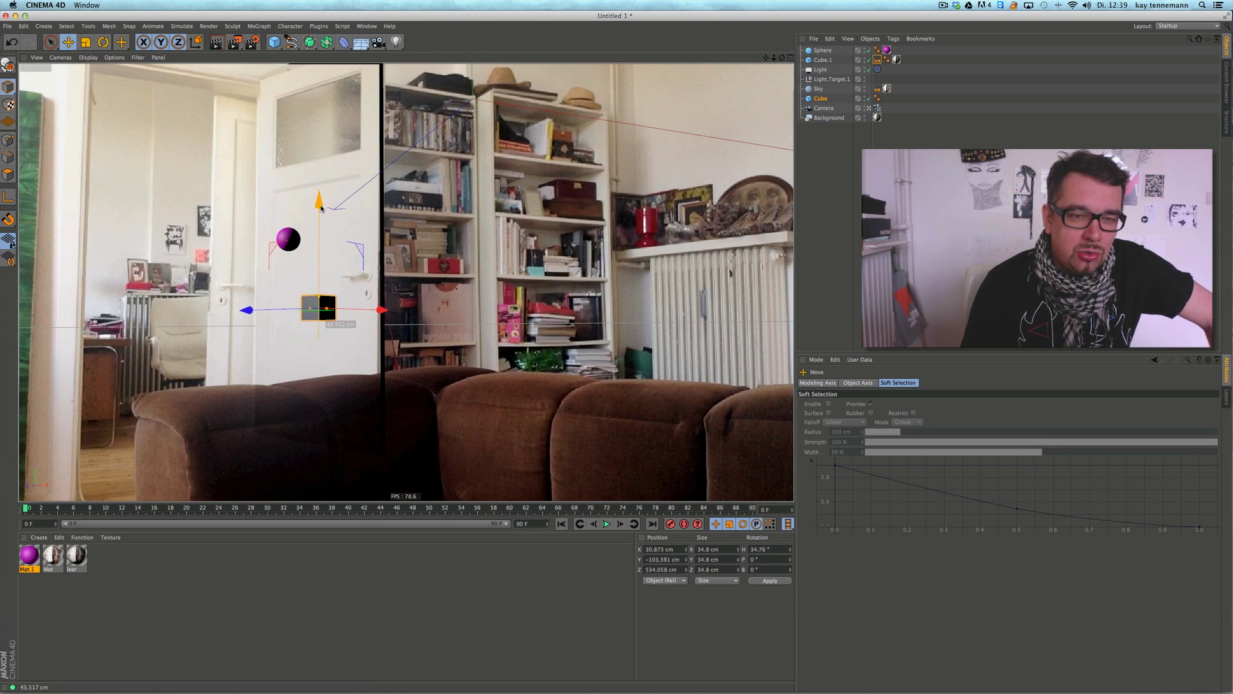
Give the small cube a green copy (RGB 0, 230, 36) of the magenta material and render the view.
left_click(25, 558)
key("super+c")
key("super+v")
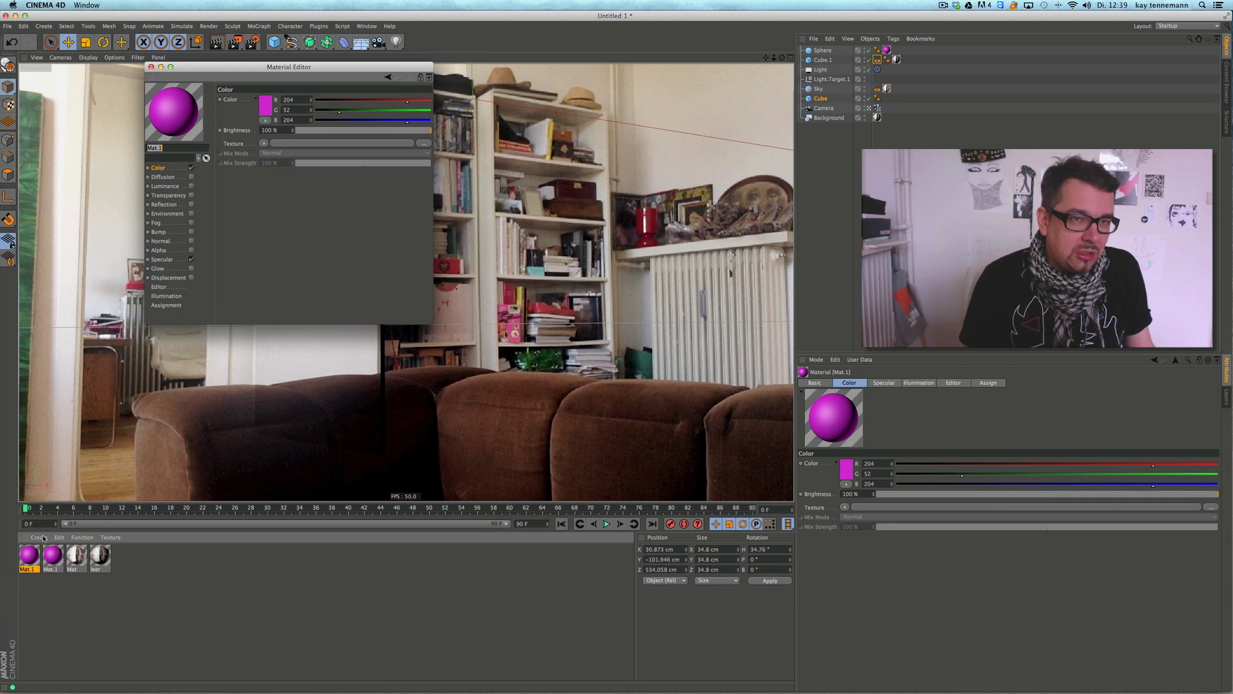
double_click(26, 557)
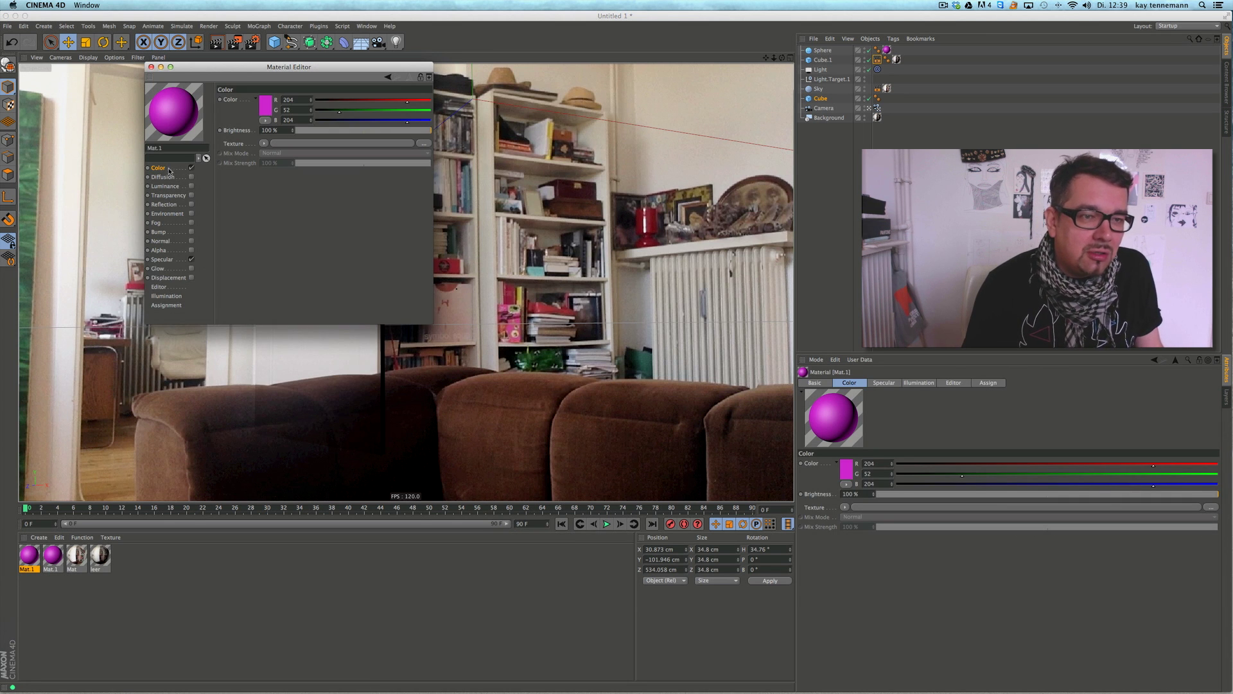
left_click_drag(384, 120, 419, 110)
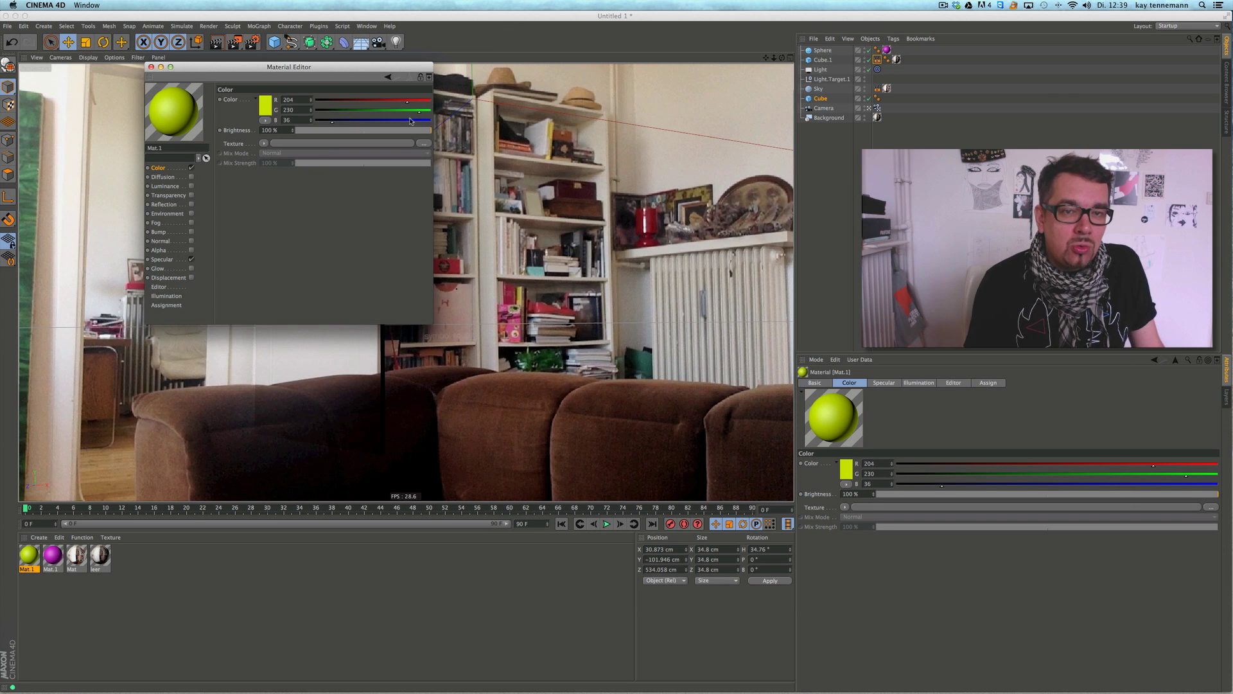
left_click_drag(385, 102, 315, 101)
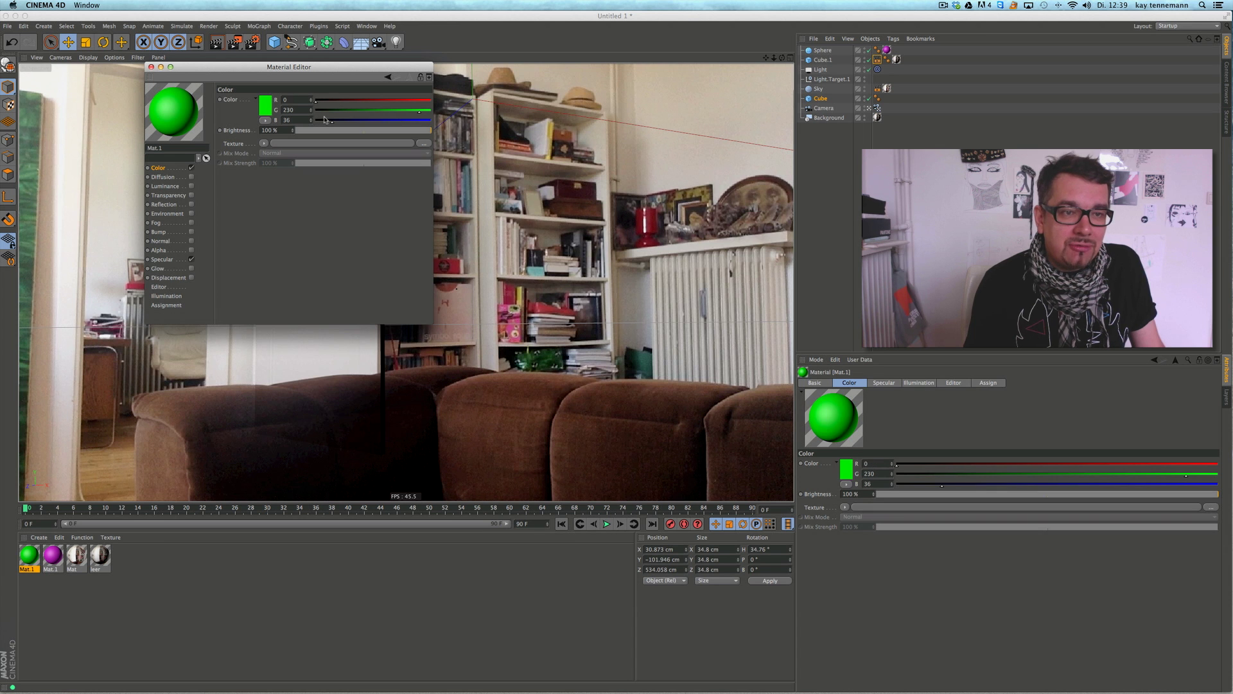
left_click(151, 67)
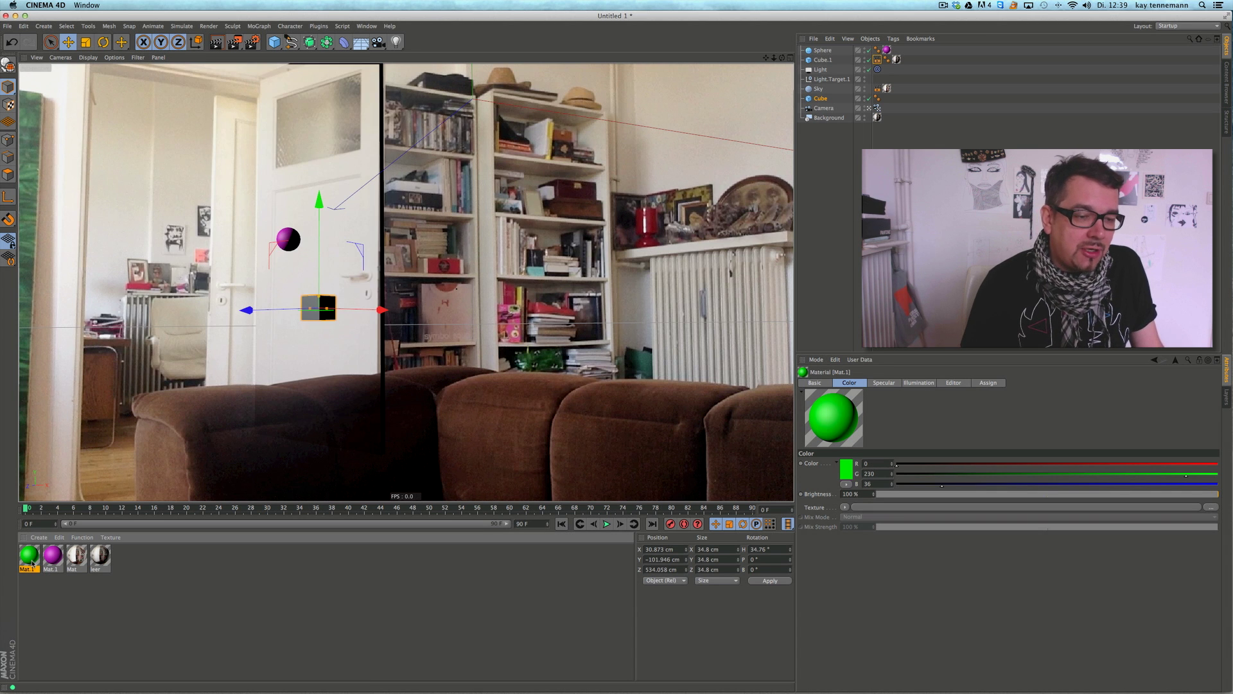
left_click_drag(260, 352, 315, 318)
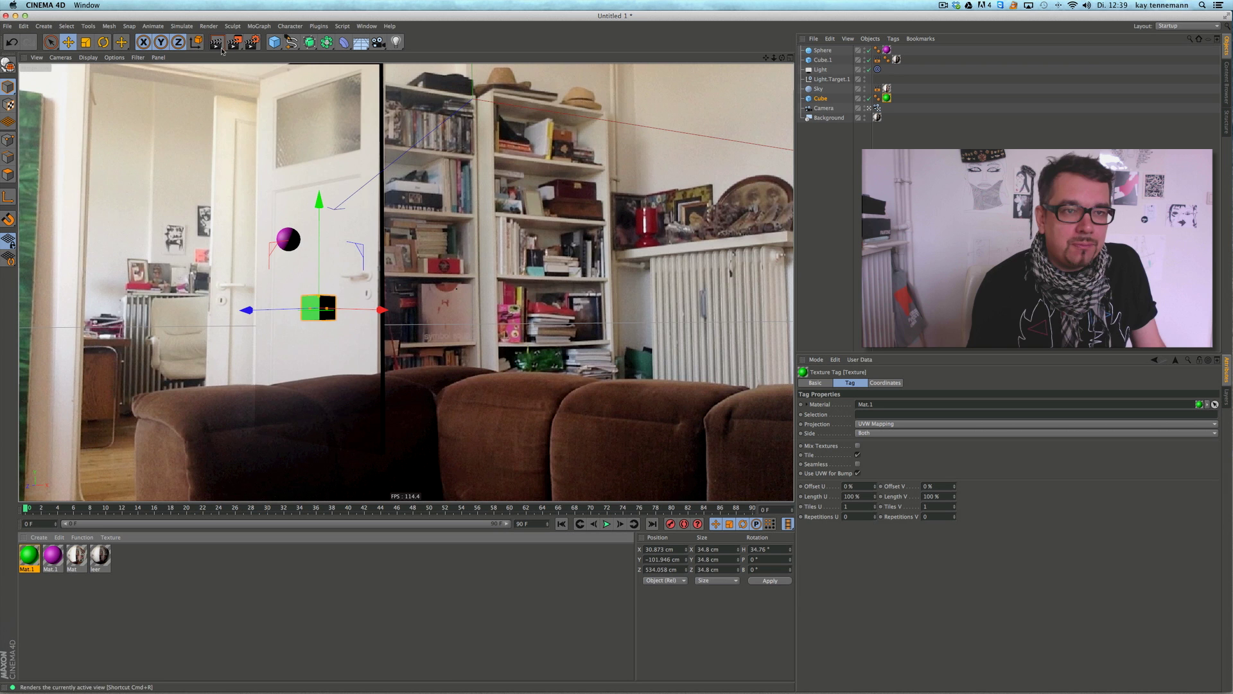
key("super+r")
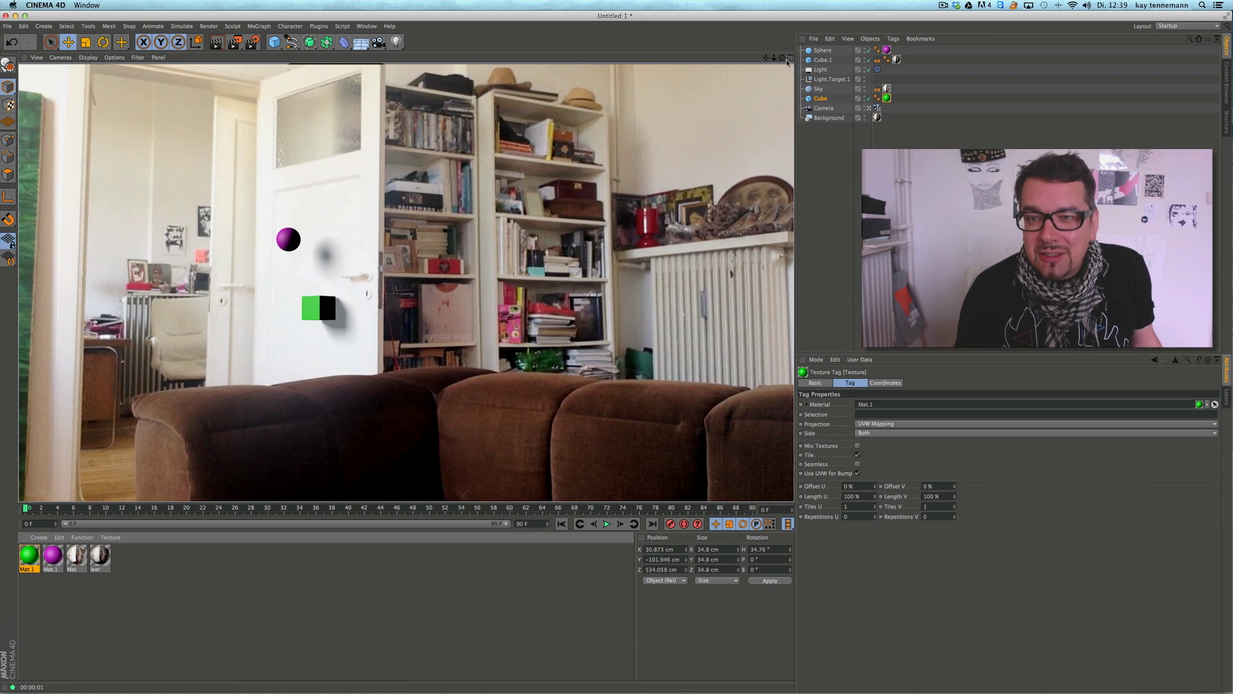
Move the area light to about X -1256, Y 101, Z 524 cm and render the camera view.
key("F5")
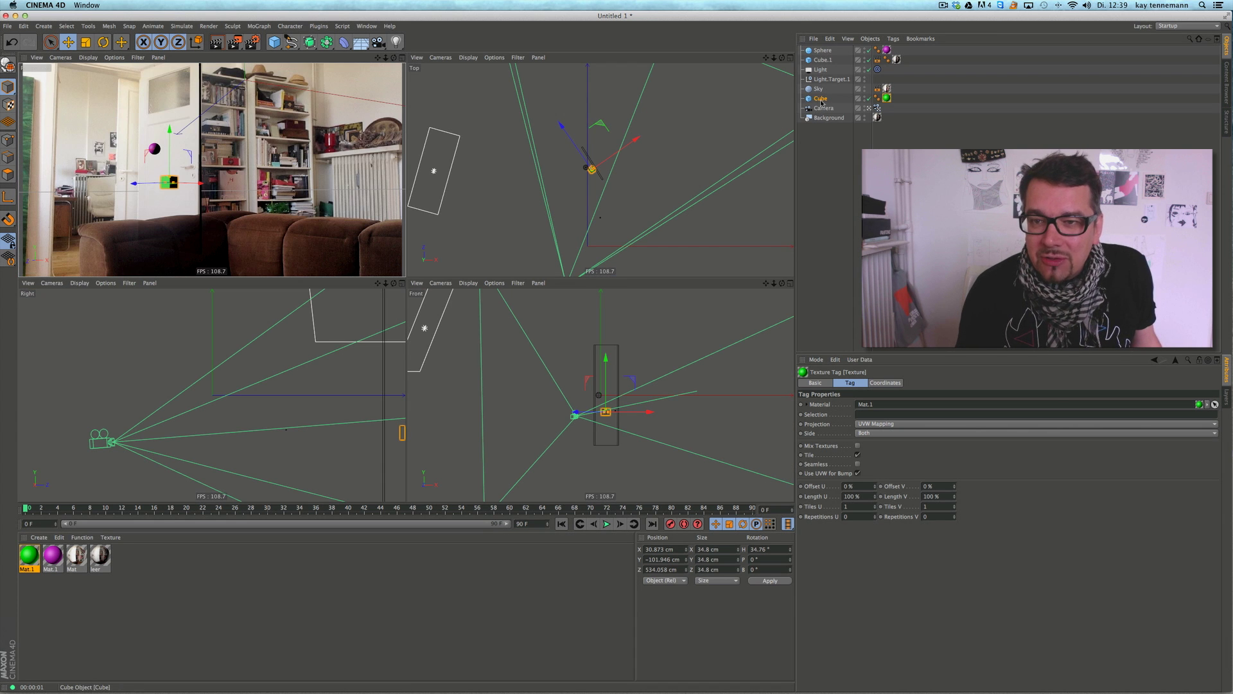
left_click_drag(773, 283, 736, 285)
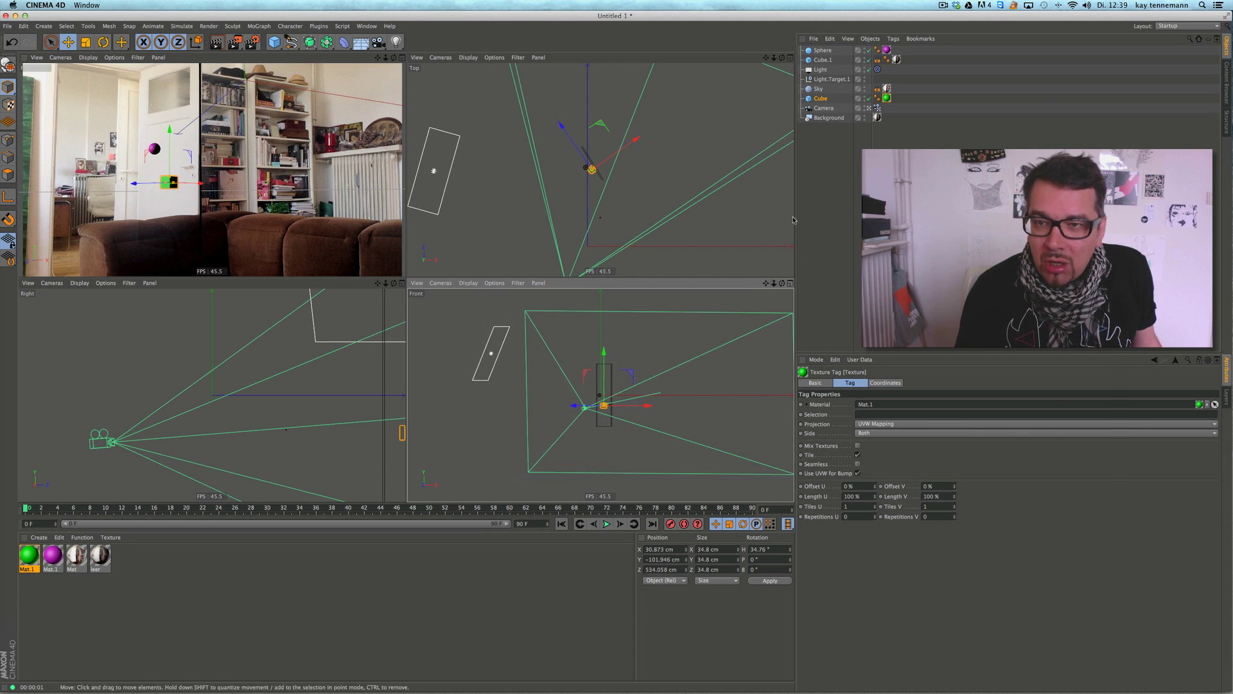
left_click(821, 70)
left_click_drag(543, 336, 524, 369)
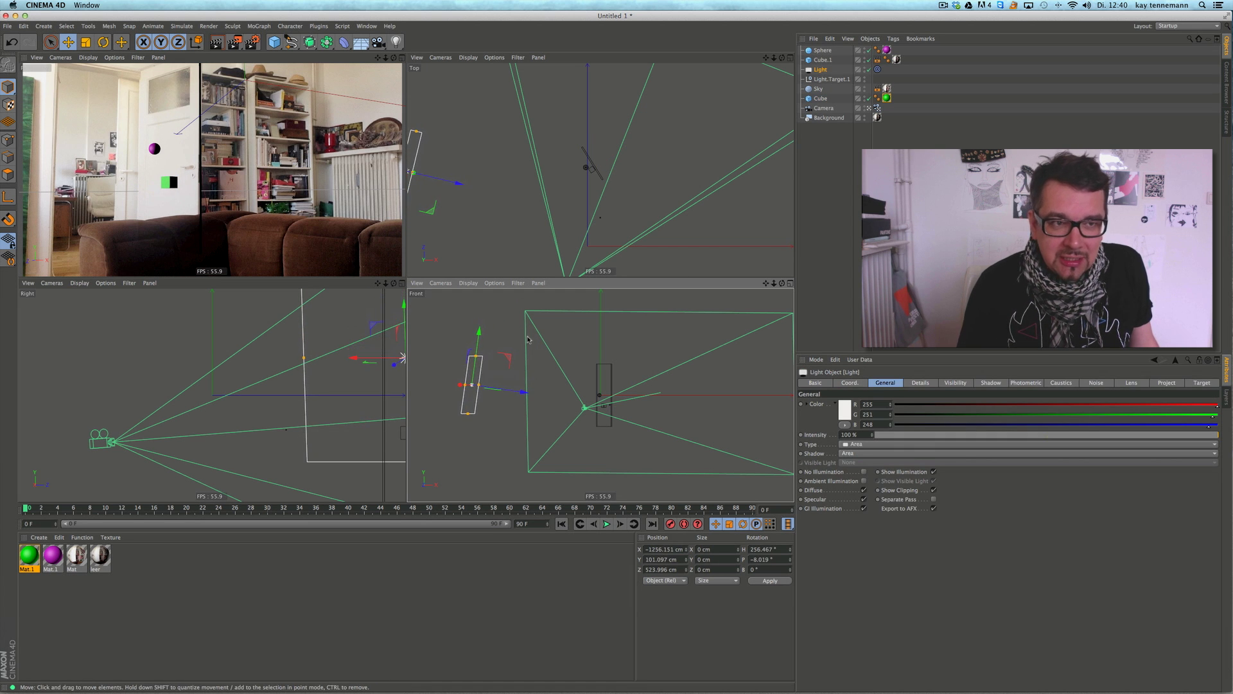
left_click(402, 58)
left_click(216, 43)
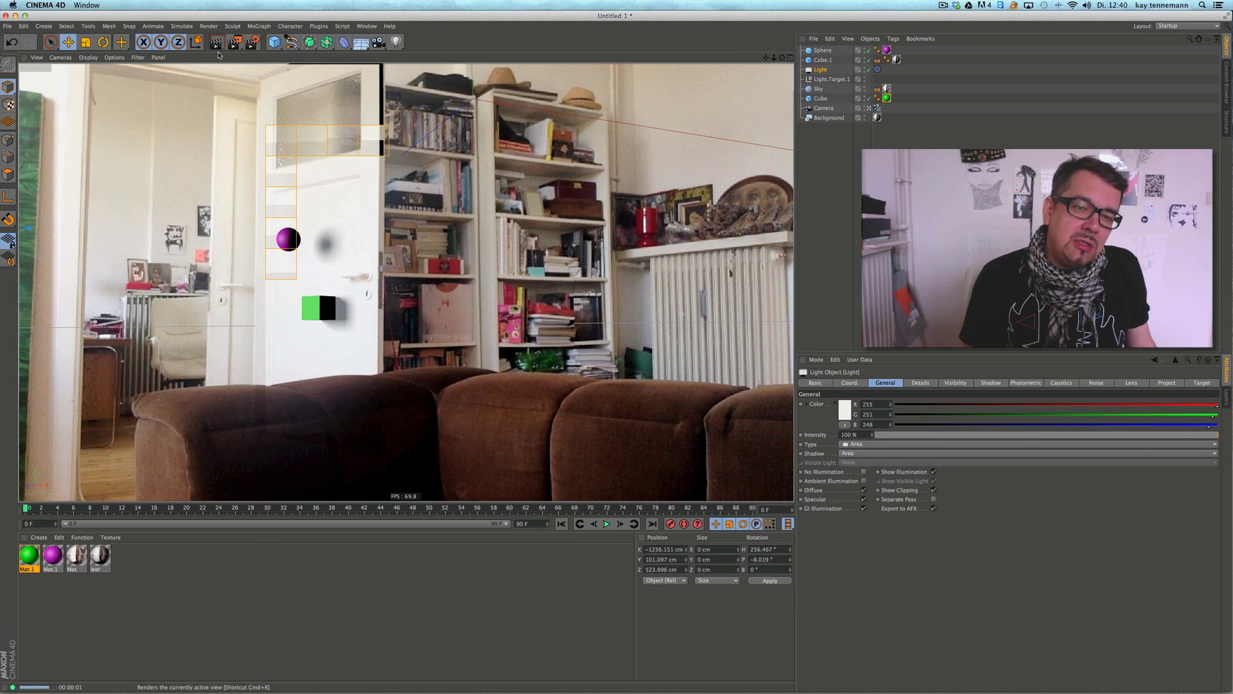
Shift the area light closer to the camera, to about X -1182, Z 253 cm, and enlarge the camera view.
left_click(790, 57)
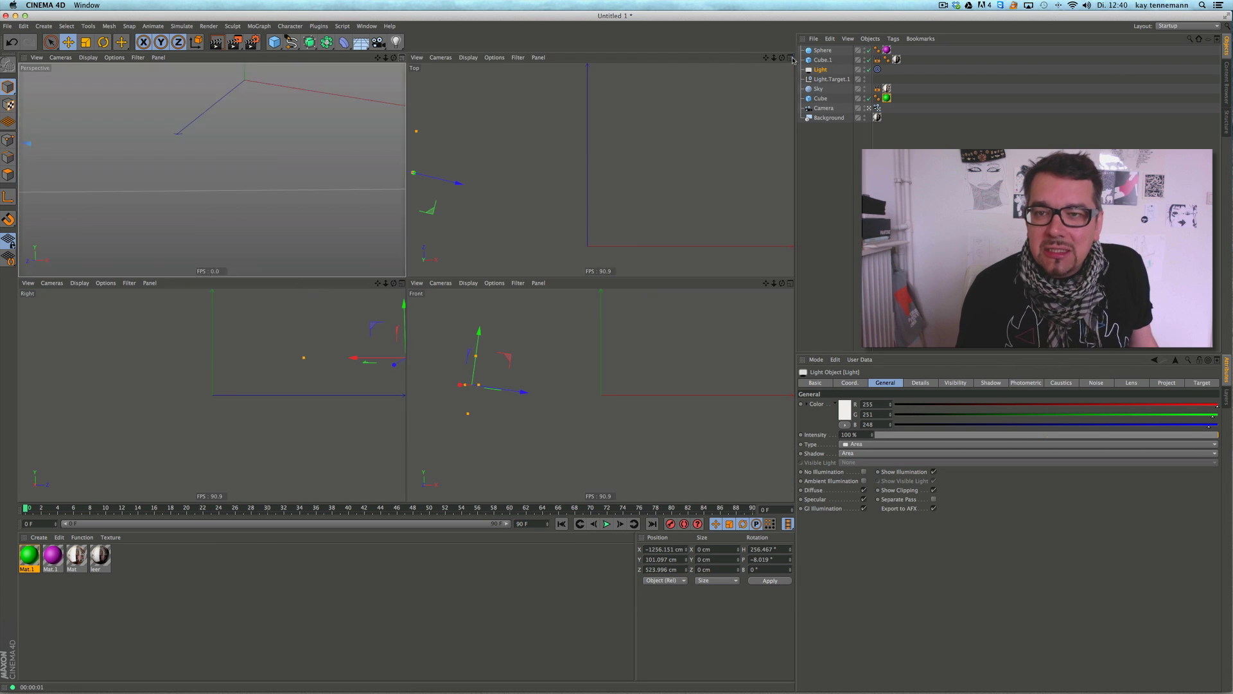
left_click_drag(775, 59, 751, 68)
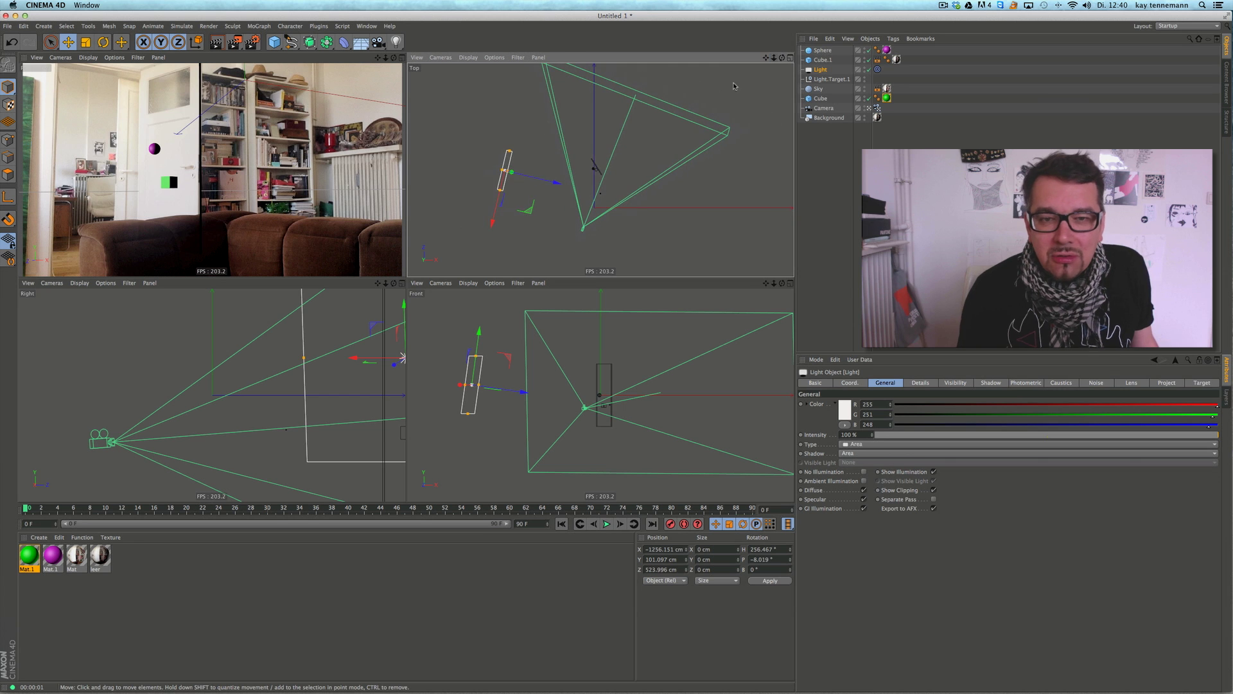
left_click_drag(531, 212, 540, 242)
left_click(403, 59)
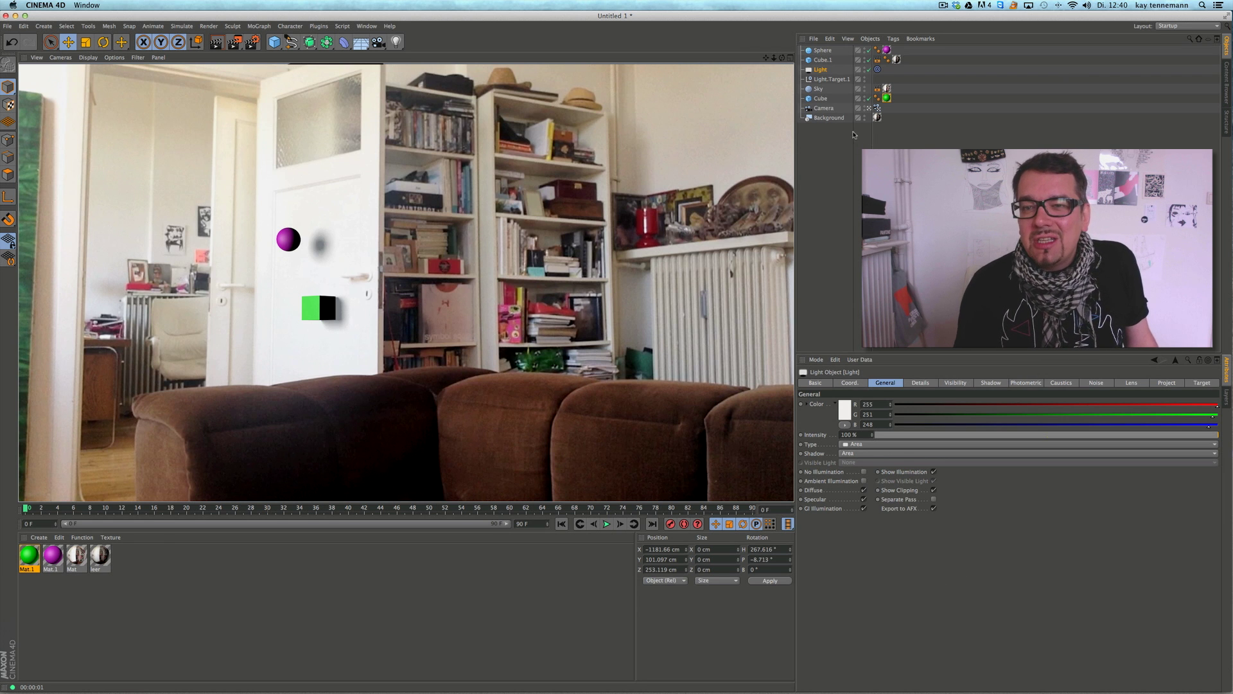
Check the sky's material, add Global Illumination to the render settings and render the camera view.
left_click(819, 89)
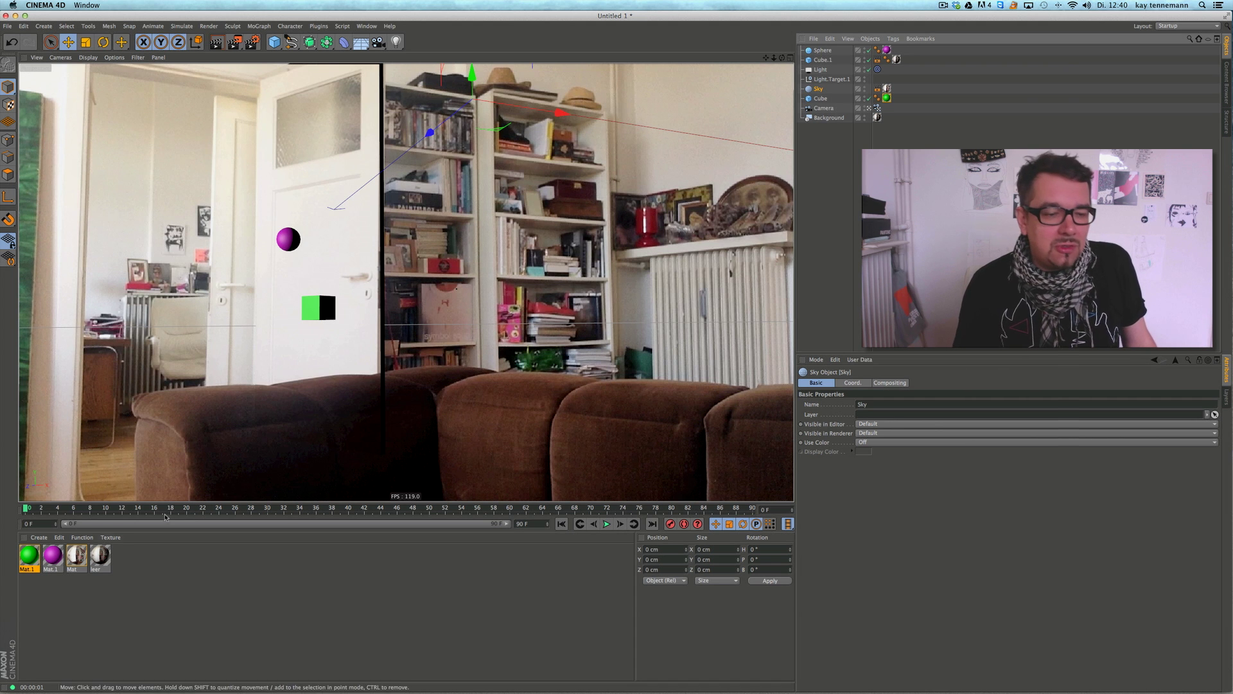
double_click(76, 555)
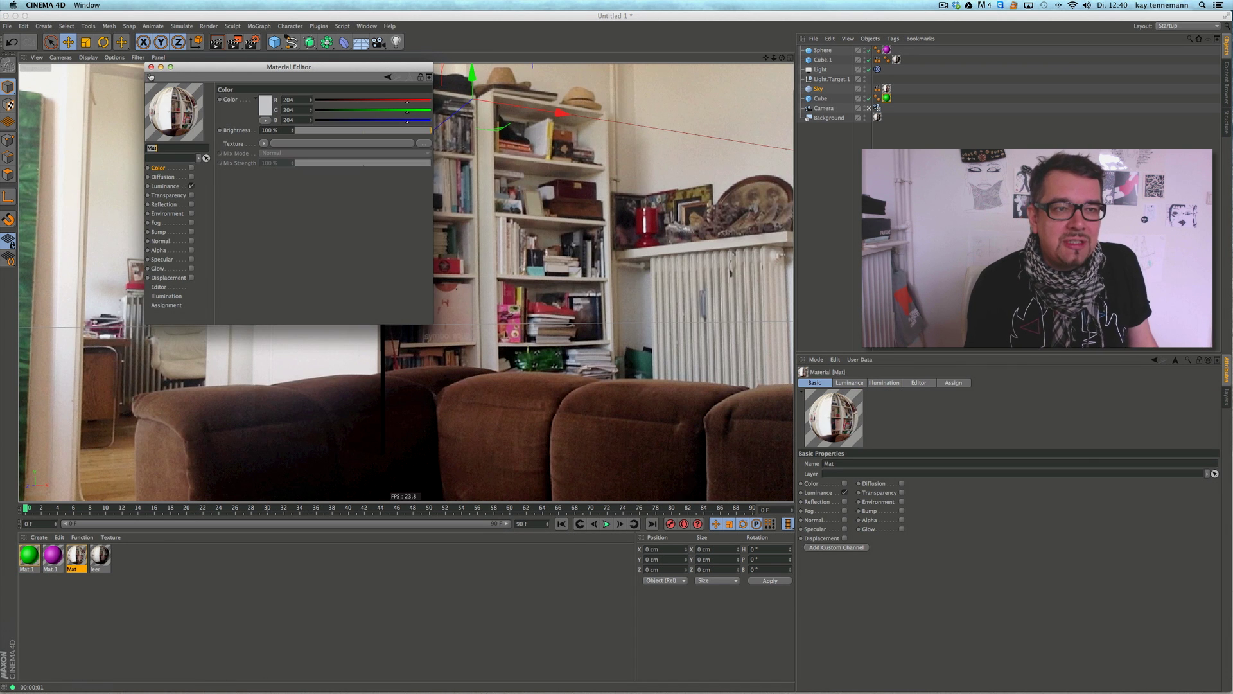
left_click(151, 67)
left_click(251, 42)
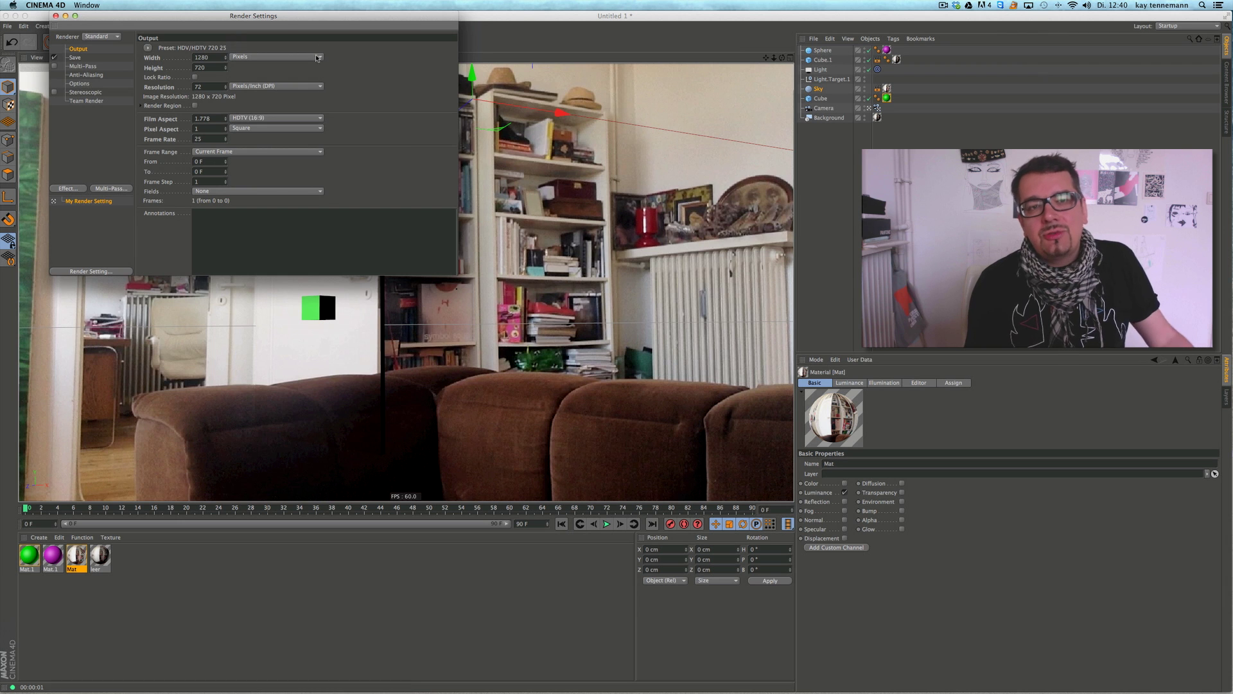
left_click_drag(333, 19, 447, 332)
left_click(183, 501)
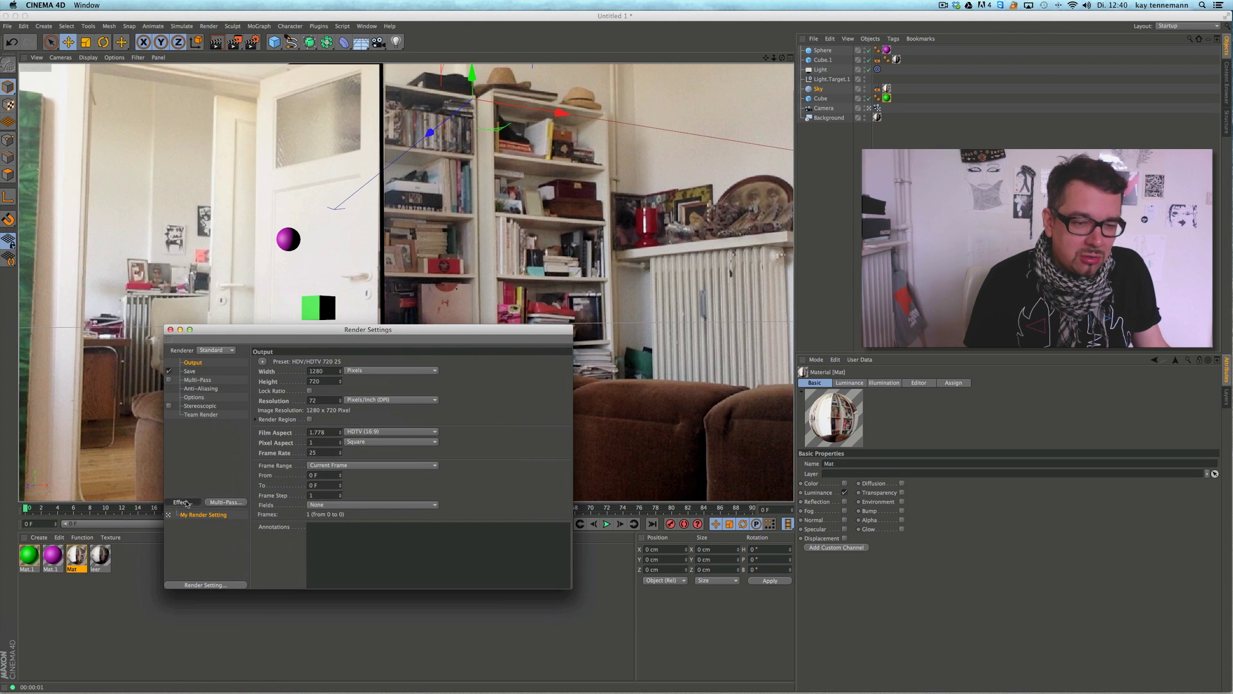
left_click(233, 534)
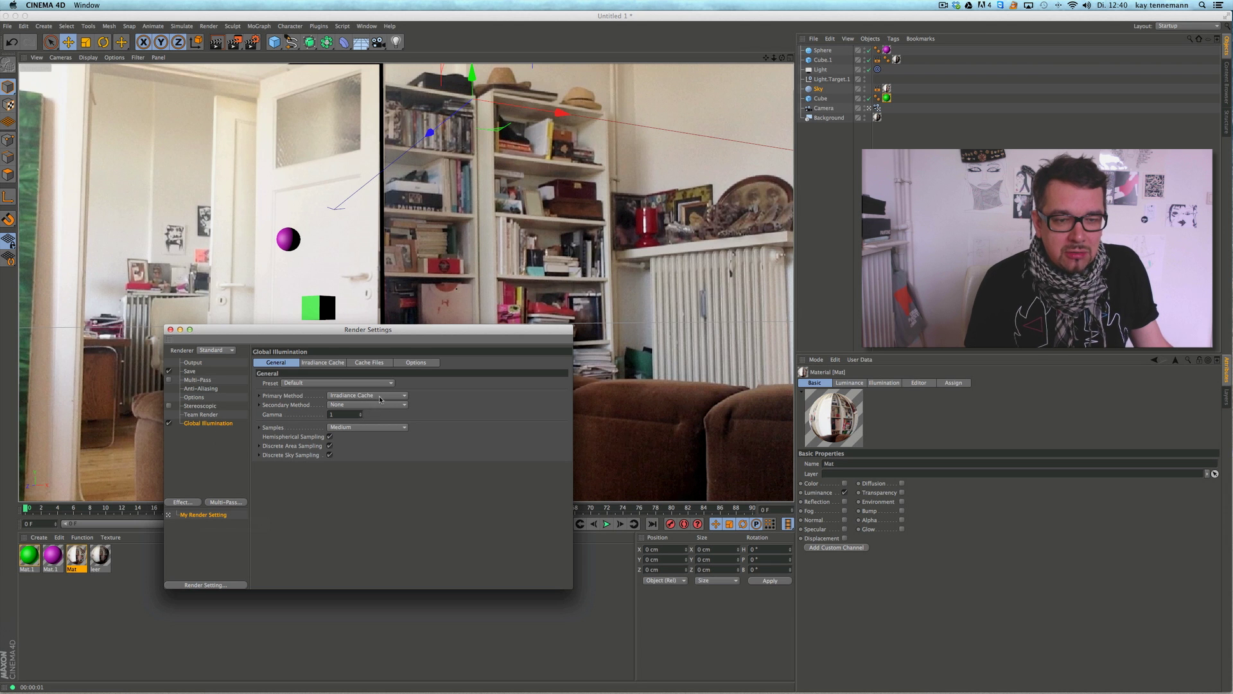
left_click(170, 329)
left_click(217, 42)
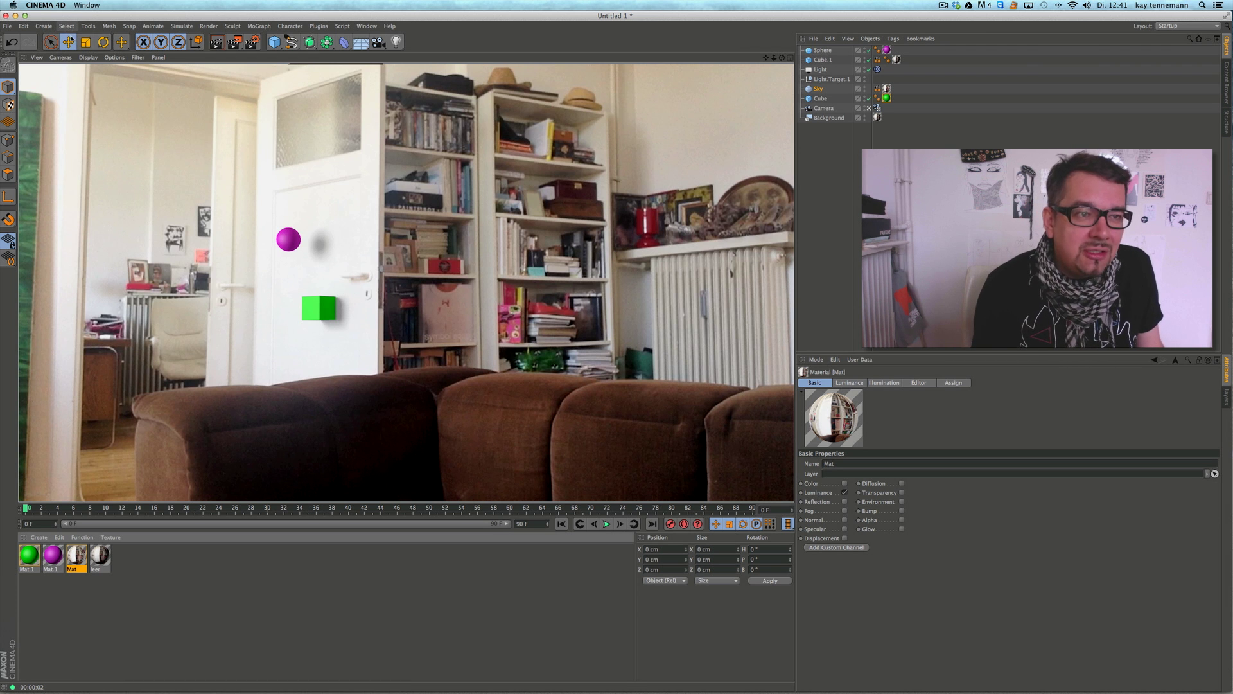
Put the magenta sphere into a new Cloner and set the cloner's mode to Grid Array.
left_click(289, 239)
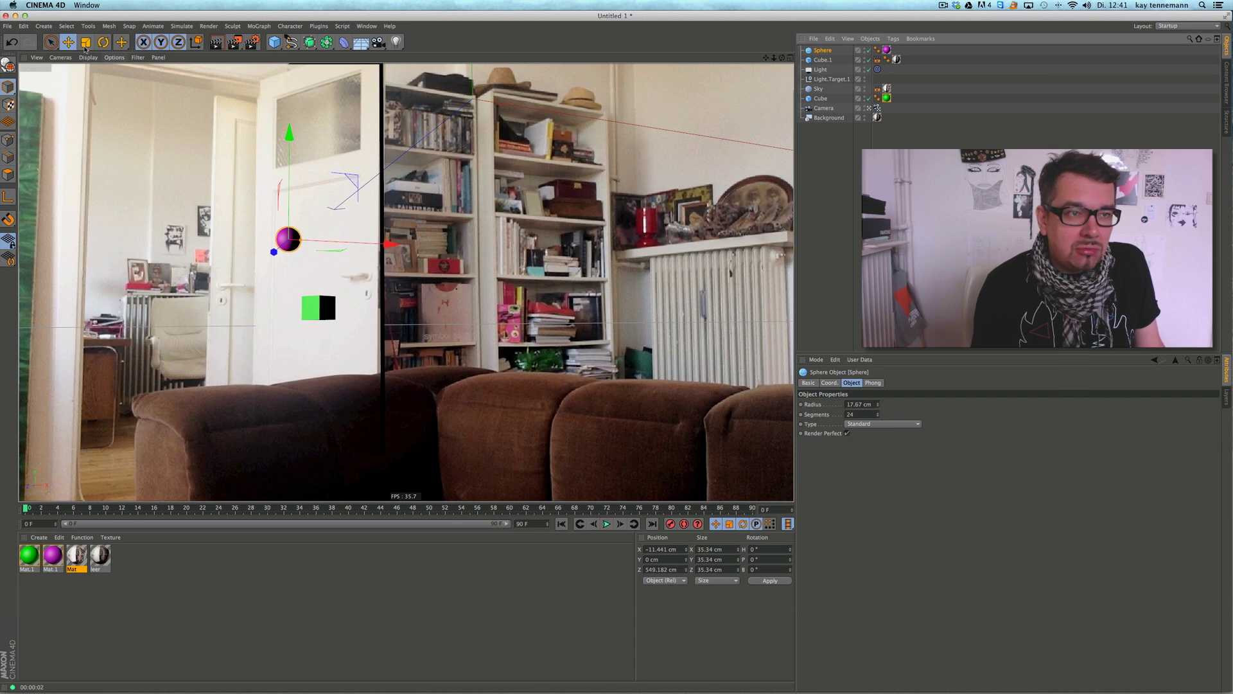
left_click(260, 26)
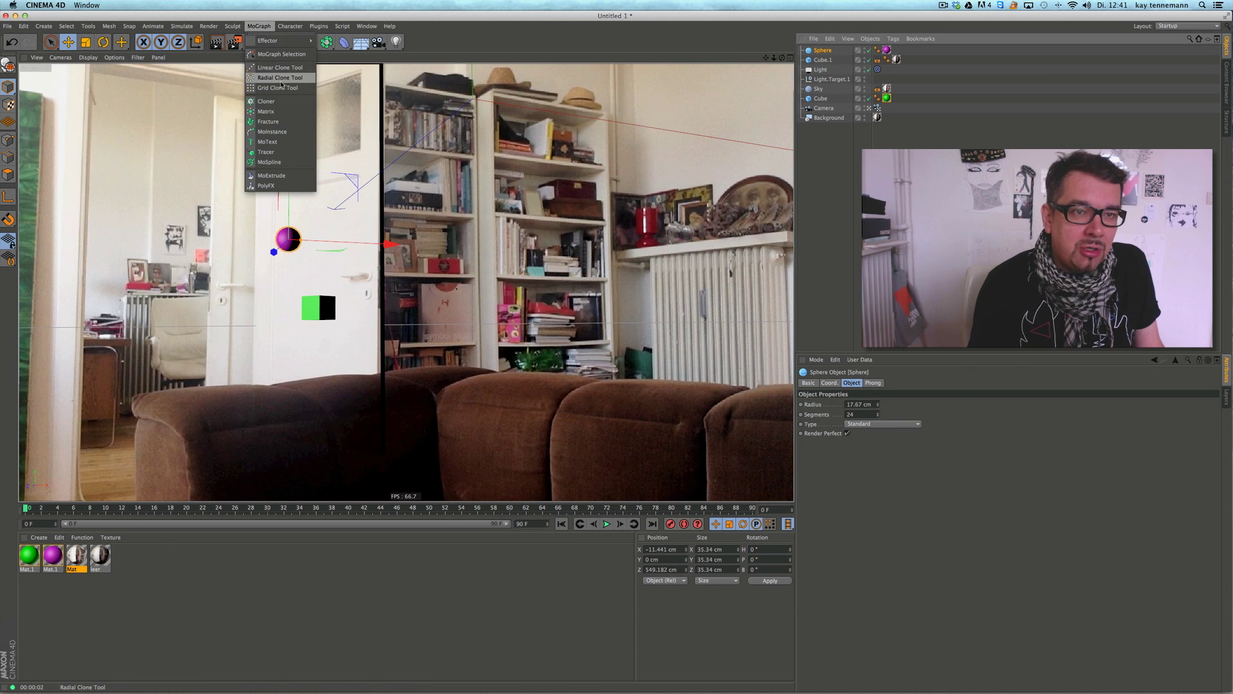
left_click(276, 103)
mouse_move(838, 62)
left_mouse_down()
mouse_move(824, 64)
mouse_move(824, 51)
left_mouse_up()
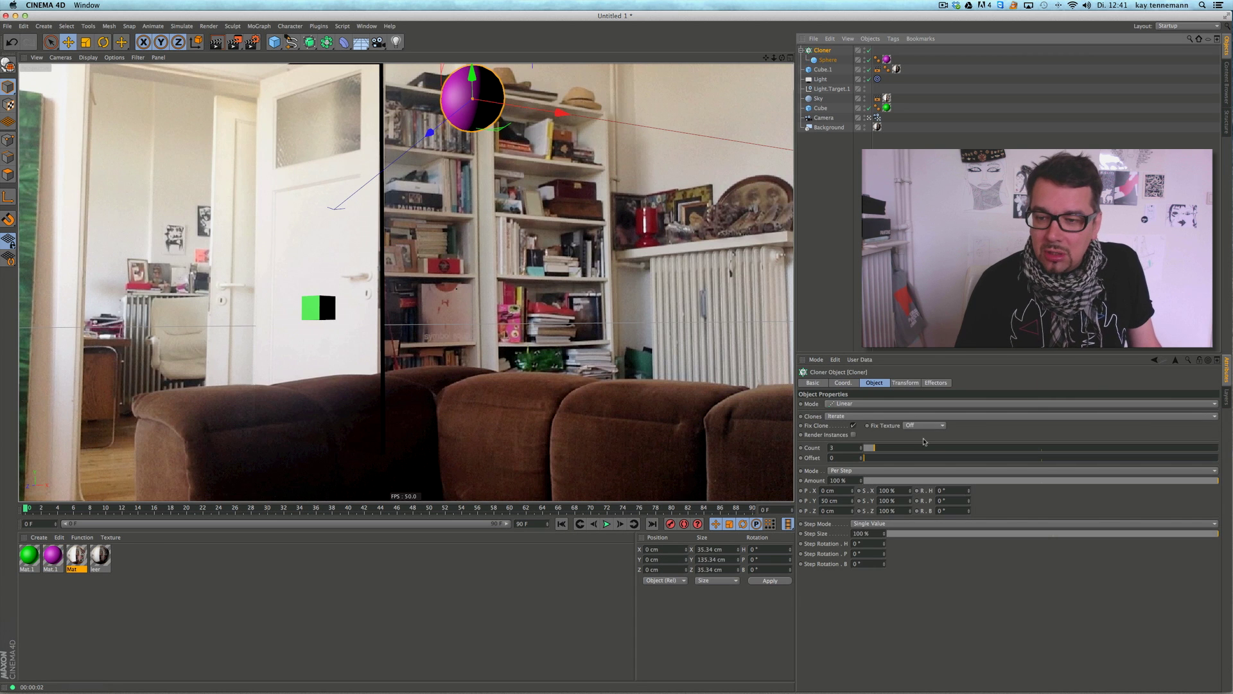
left_click(855, 403)
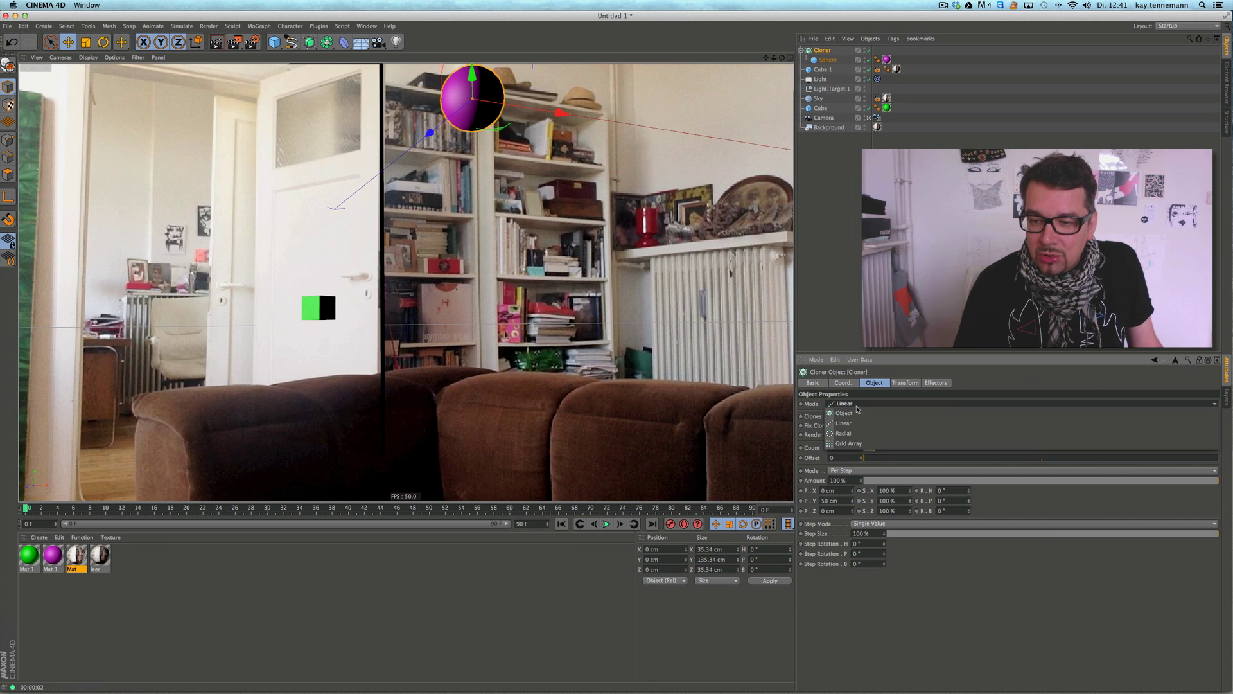
left_click(855, 443)
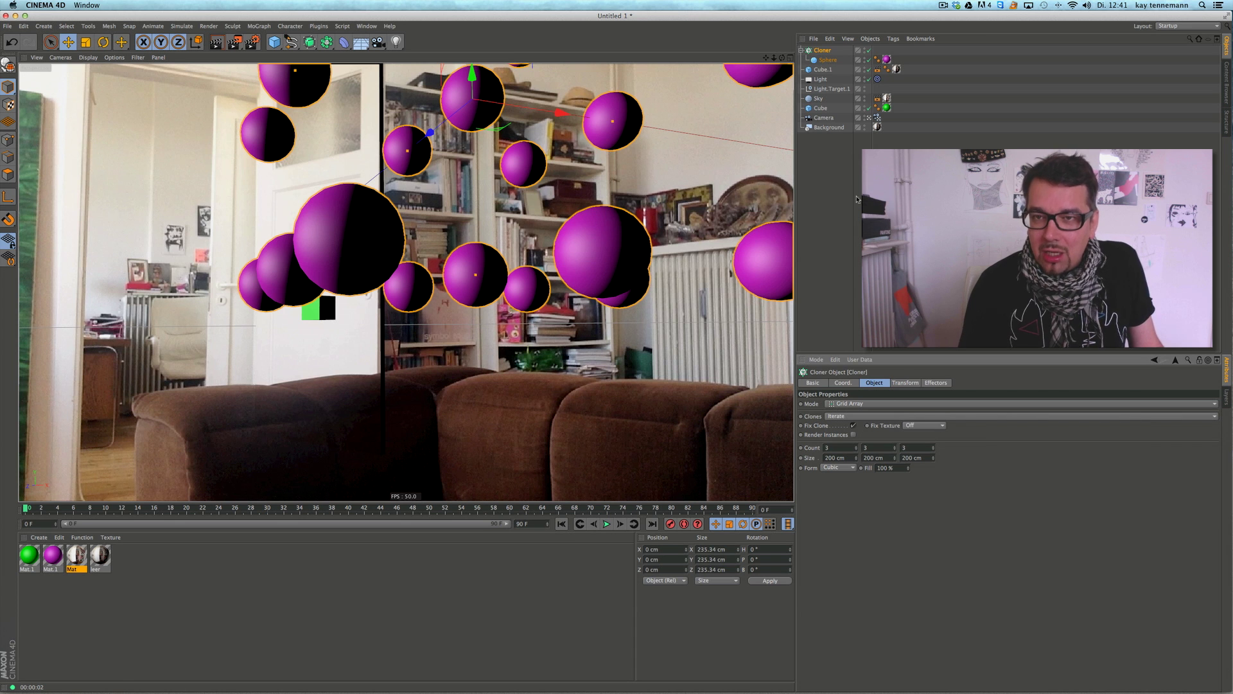
Adjust the cloner's grid size to 74 × 36 × 136 cm.
double_click(835, 457)
type("11")
key("Tab")
type("11")
key("Tab")
type("11")
key("Return")
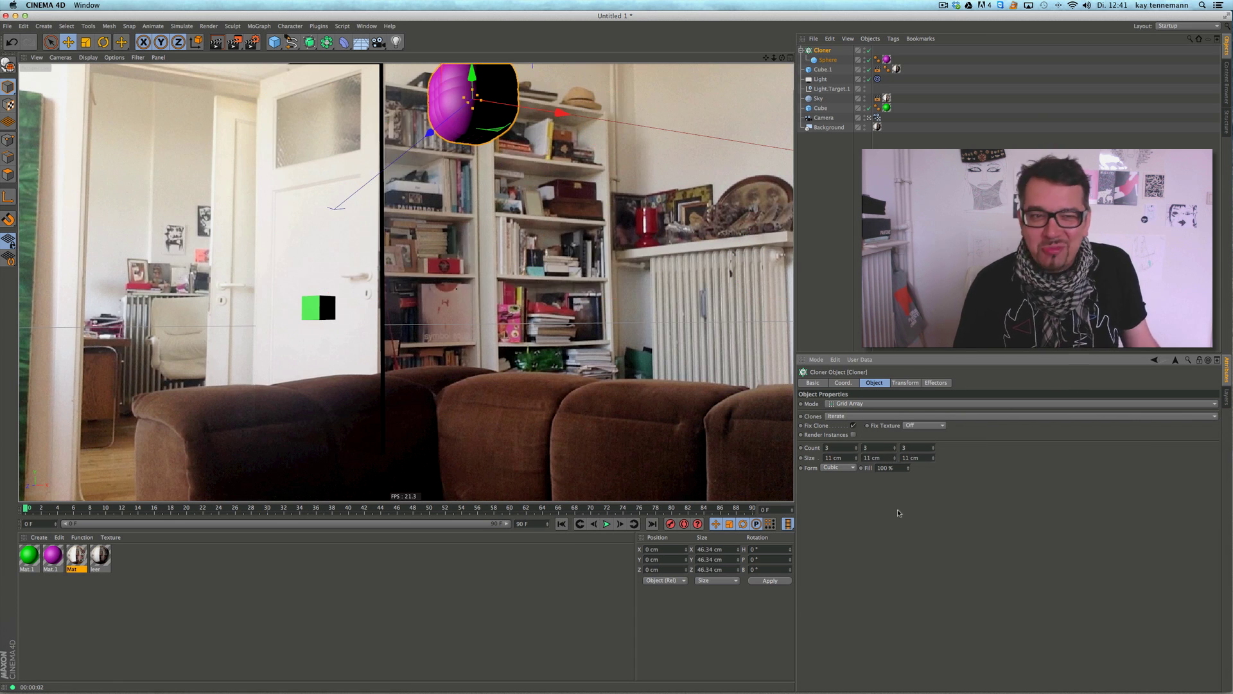
left_click_drag(856, 460, 933, 412)
Add a Random effector to the cloner to scatter the spheres.
left_click(248, 27)
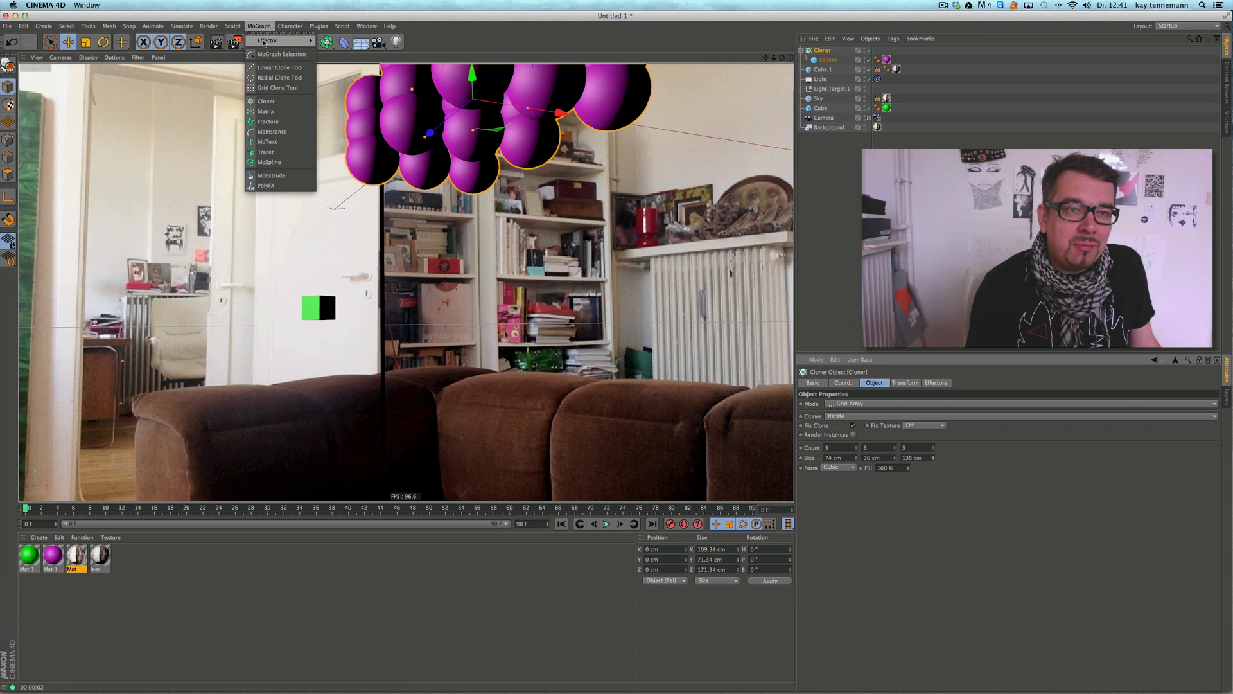
mouse_move(286, 41)
left_click(344, 117)
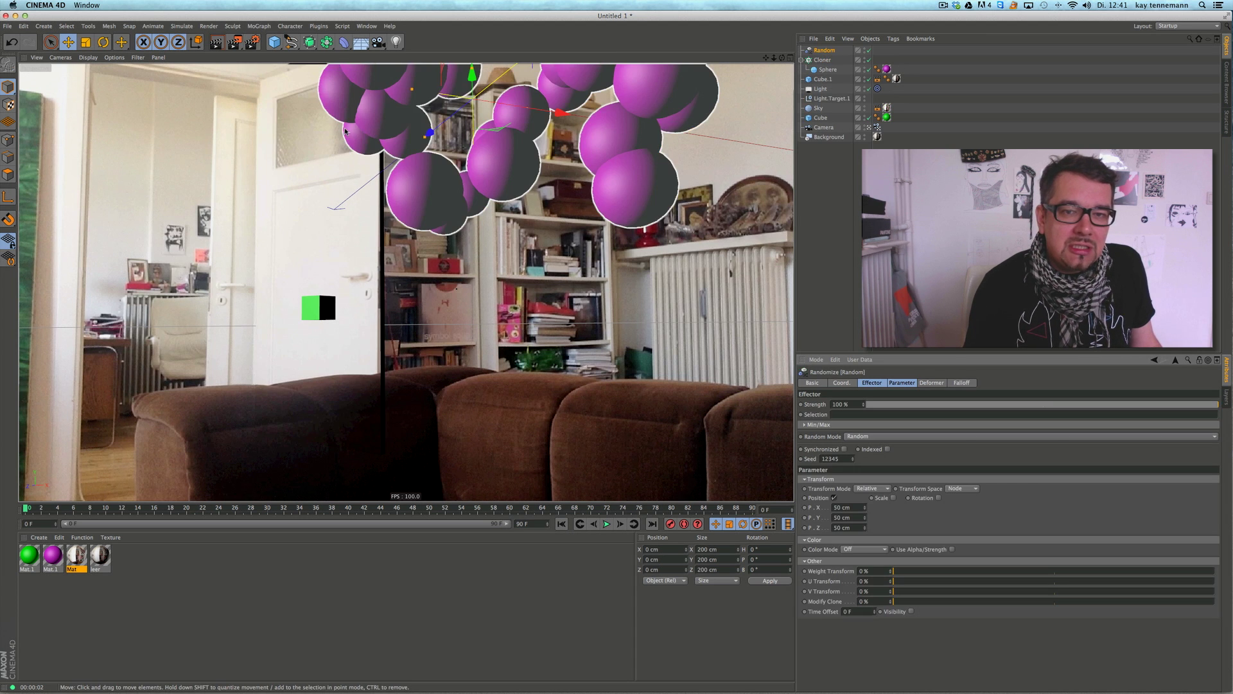
Move the cloner in front of the door, to about X -74, Y 0, Z 484 cm, and render the camera view.
left_click(791, 58)
left_click_drag(427, 131, 422, 97)
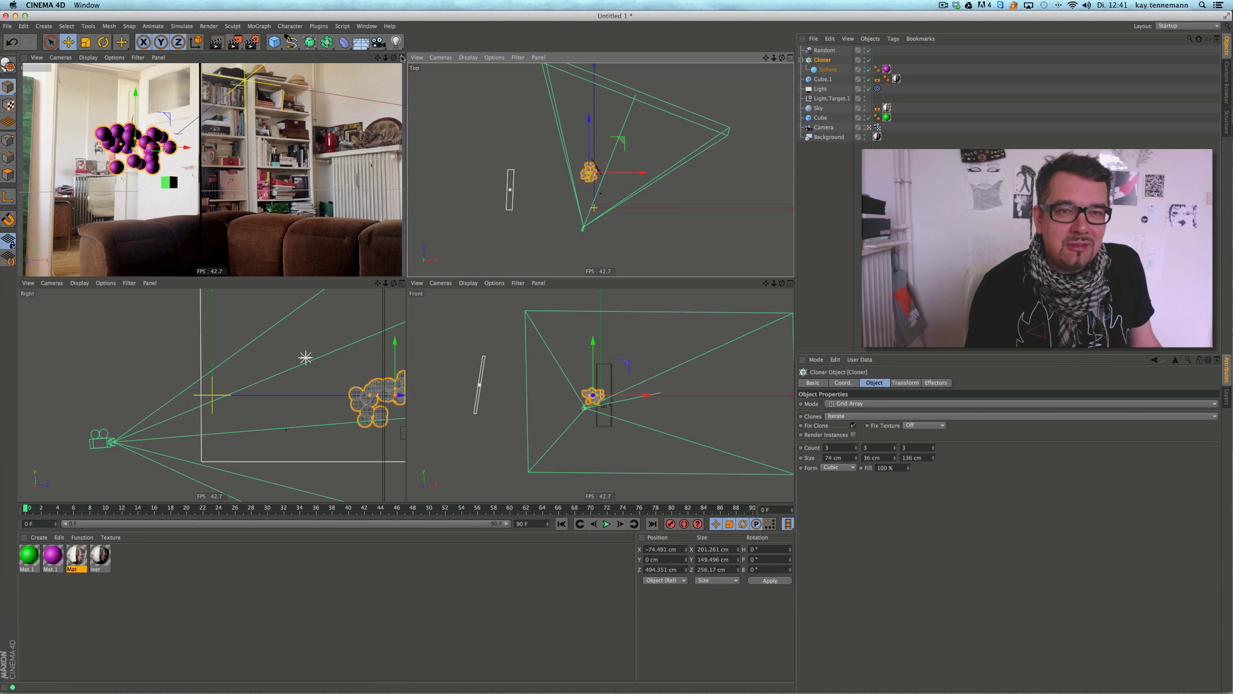
left_click(401, 57)
left_click(216, 41)
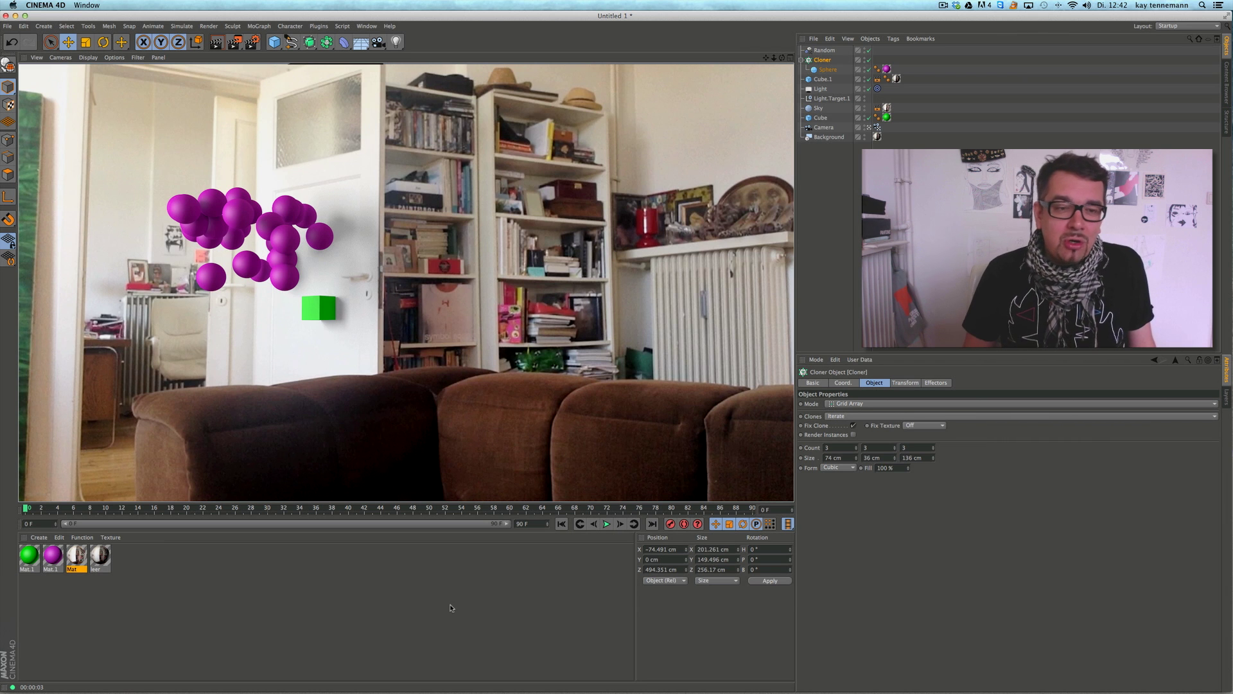
Switch to Safari and look through the izaiza.de gallery, the printed T-shirt design and the IZAIZASHOP page.
mouse_move(757, 668)
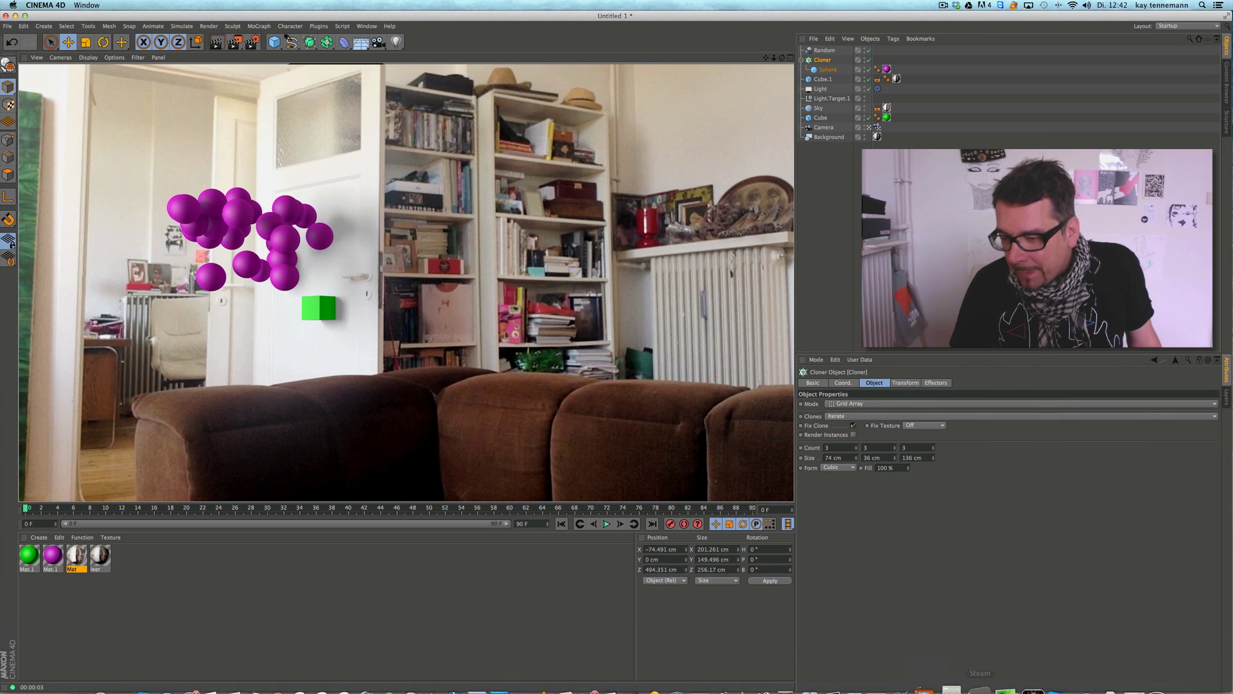
mouse_move(1063, 679)
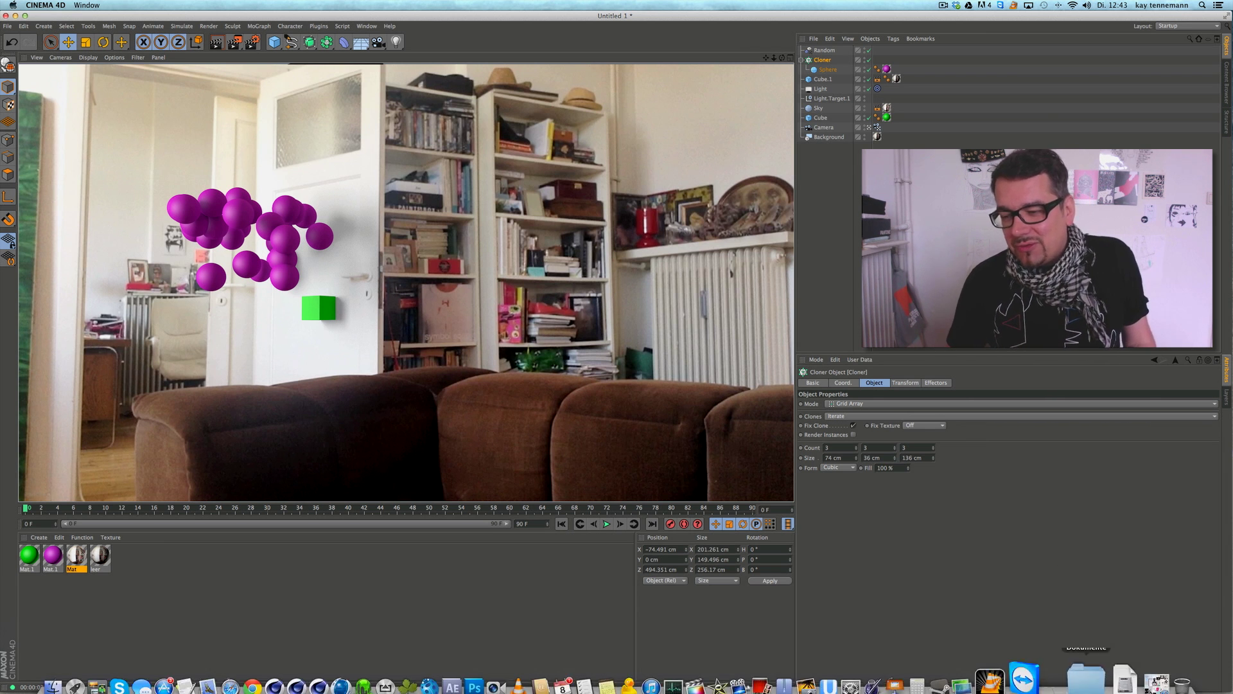
left_click(1127, 662)
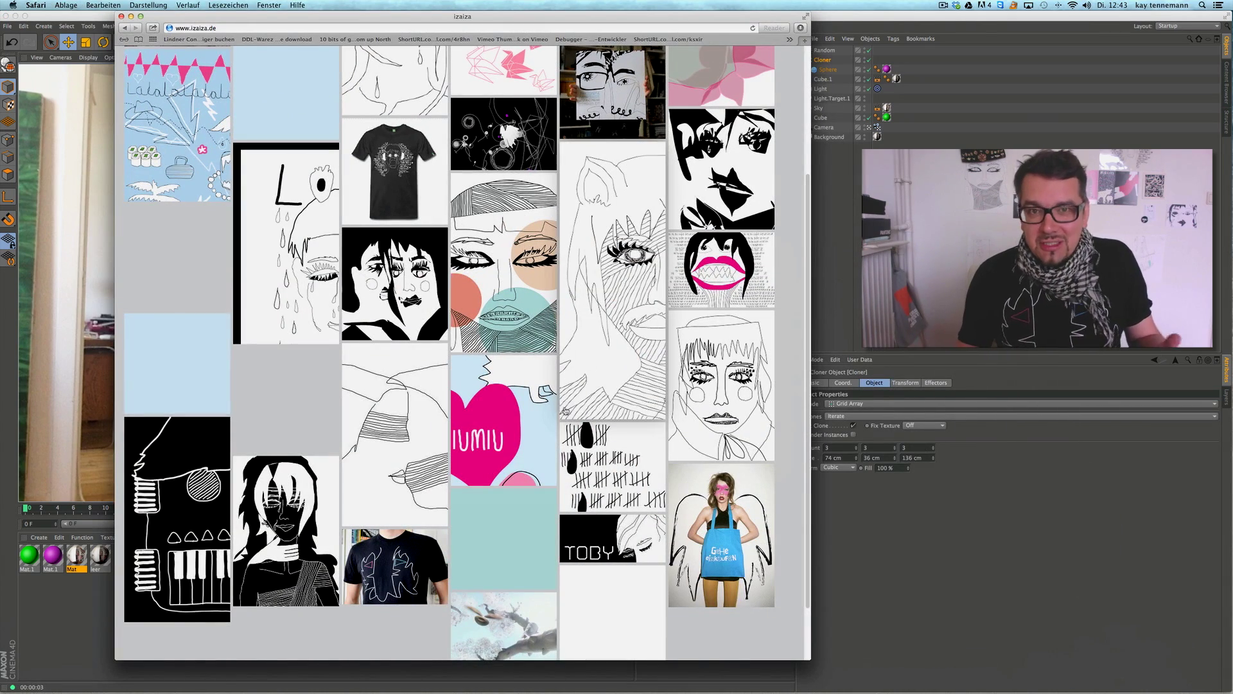
scroll(807, 399, "down", 2)
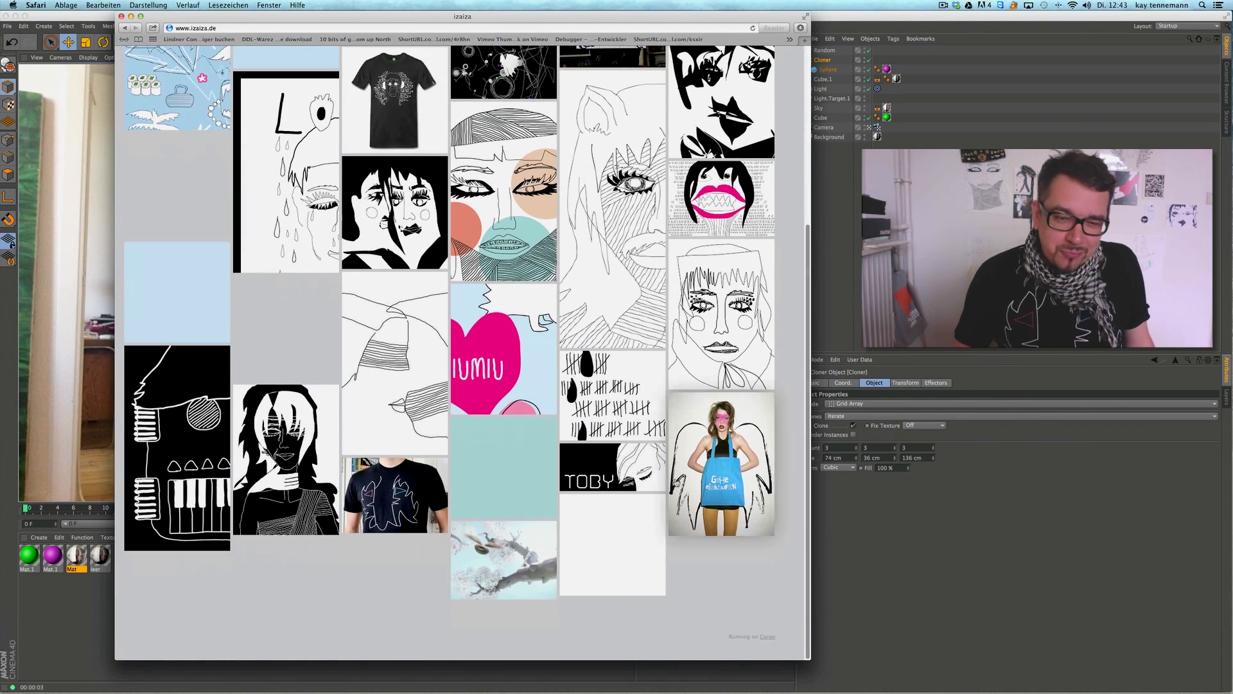
left_click(395, 504)
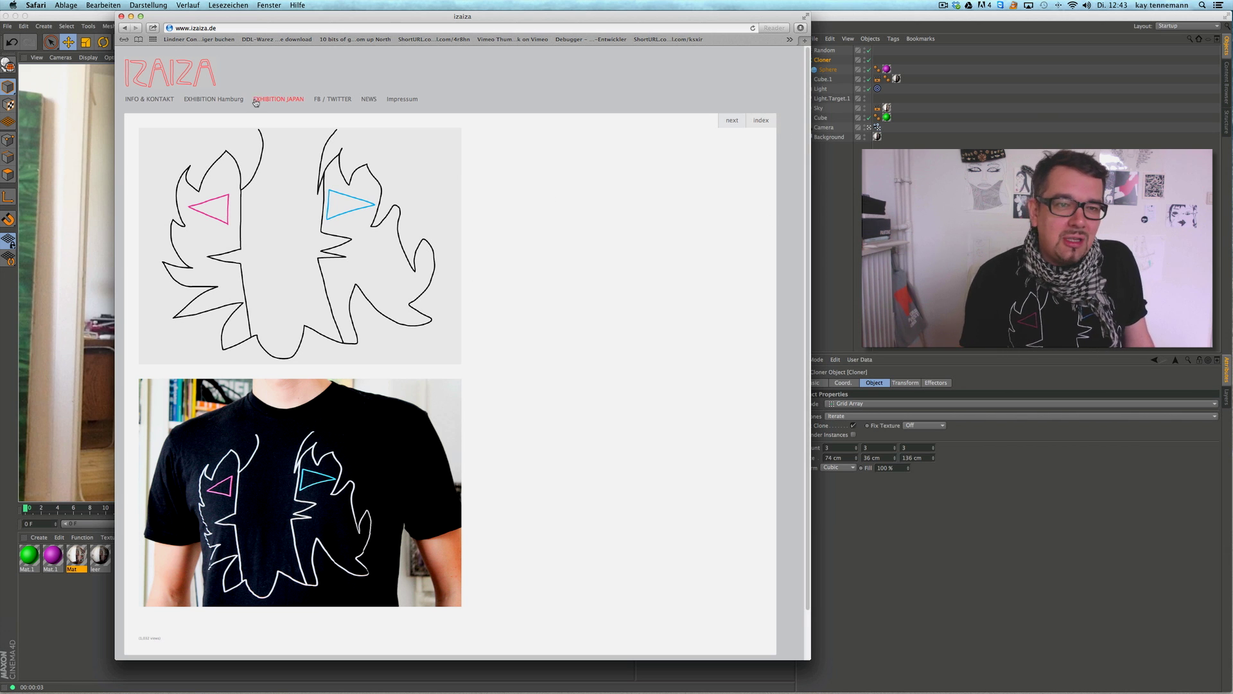
scroll(790, 345, "down", 2)
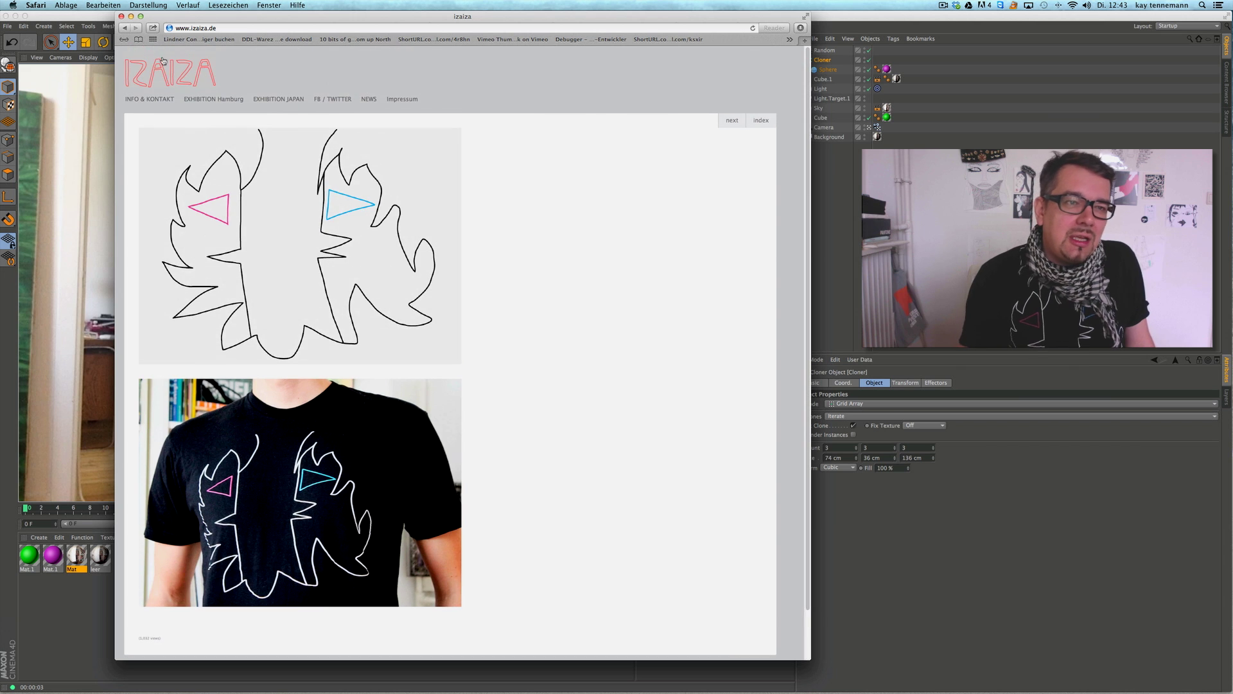
key("super+bracketleft")
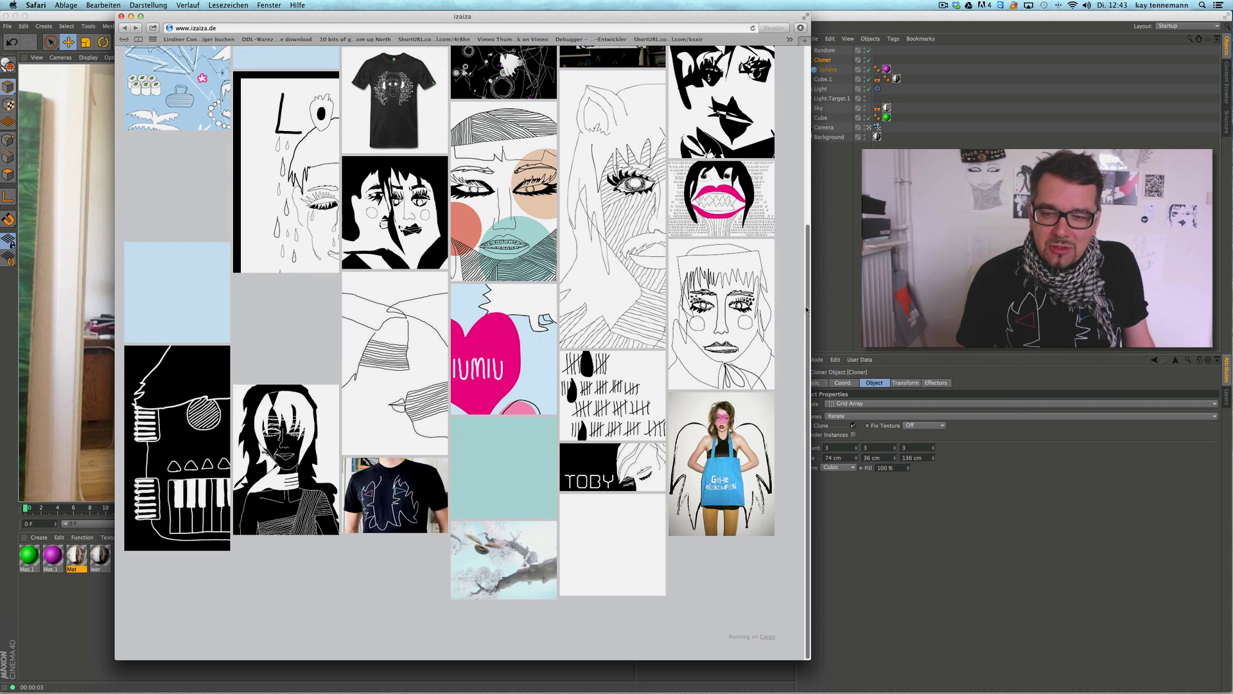
left_click(739, 471)
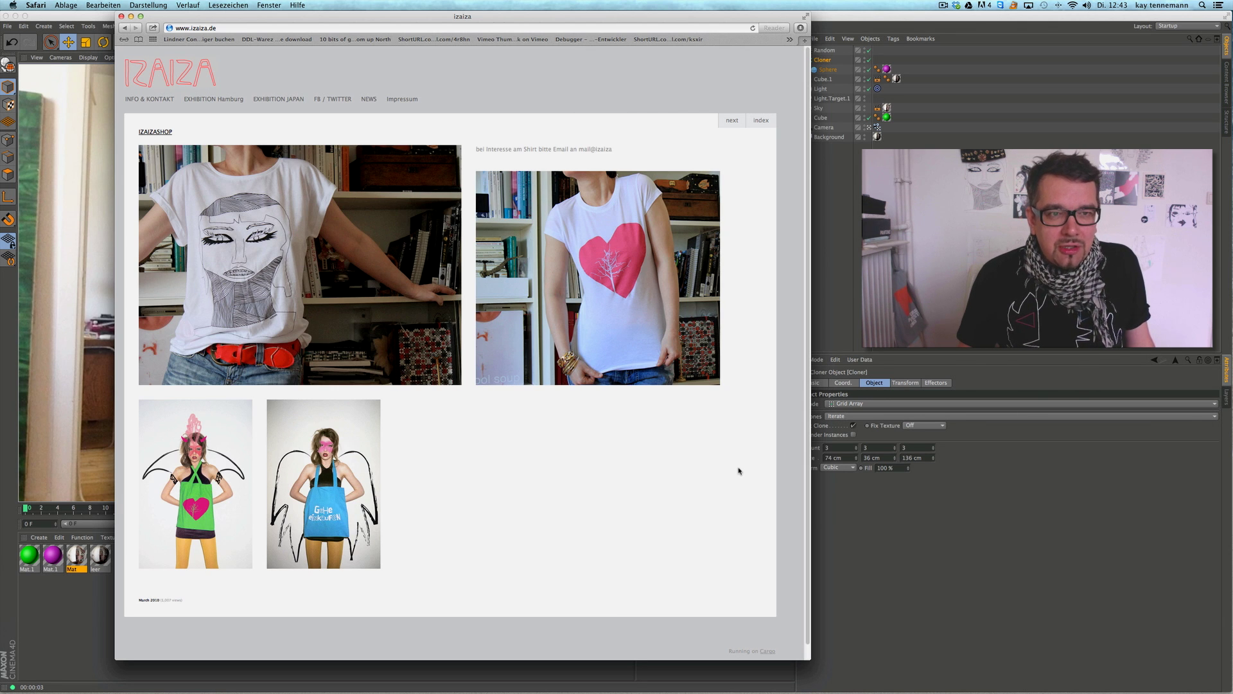
left_click_drag(808, 657, 814, 654)
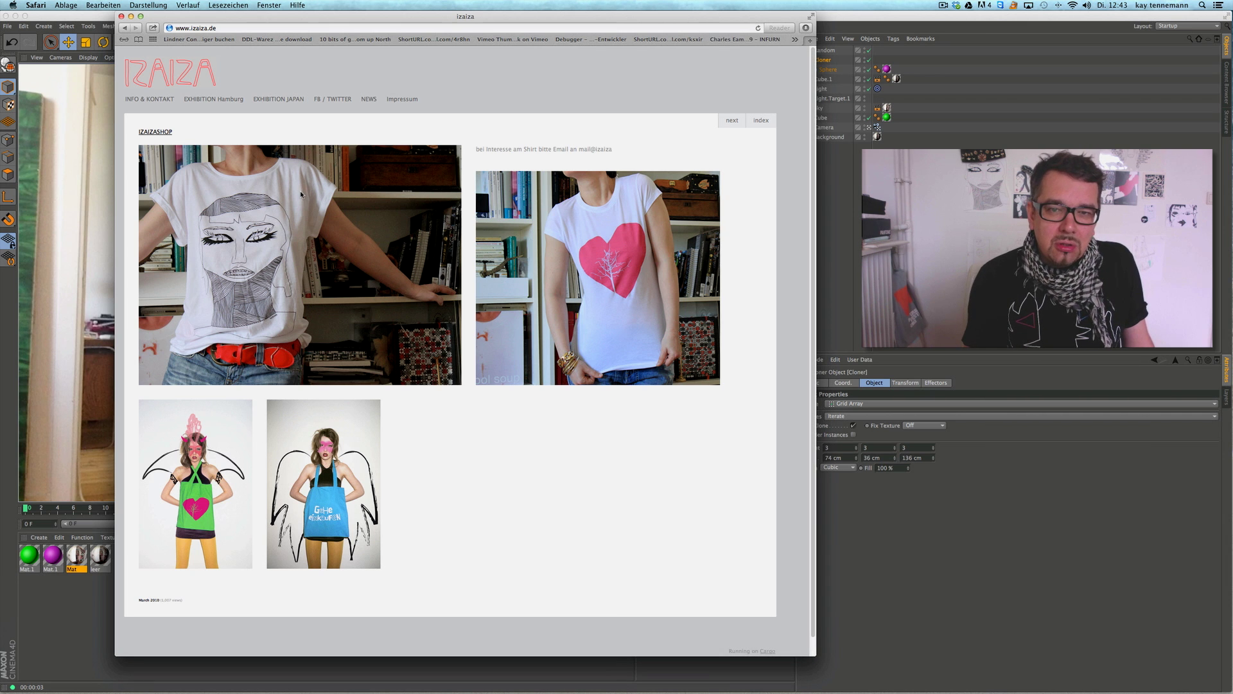
View the linked IZAIZA shop on DaWanda and return to the izaiza.de page.
left_click(165, 133)
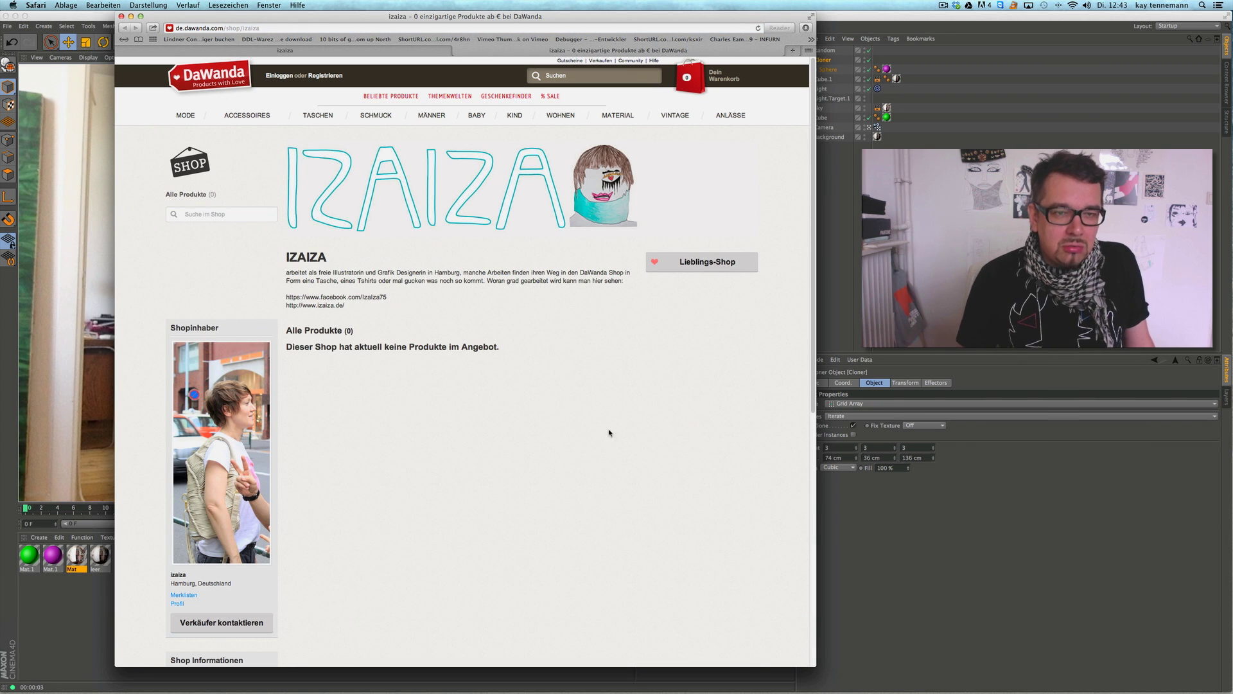
mouse_move(812, 405)
left_mouse_down()
mouse_move(804, 561)
mouse_move(812, 413)
left_mouse_up()
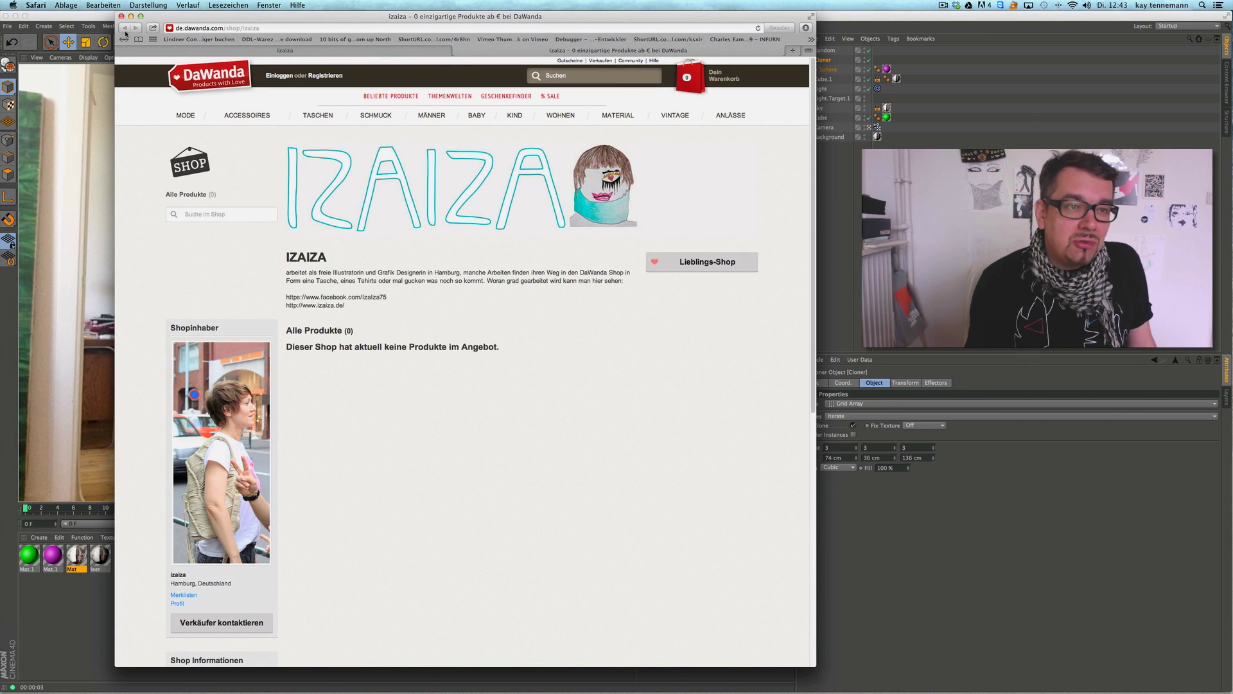
left_click(458, 51)
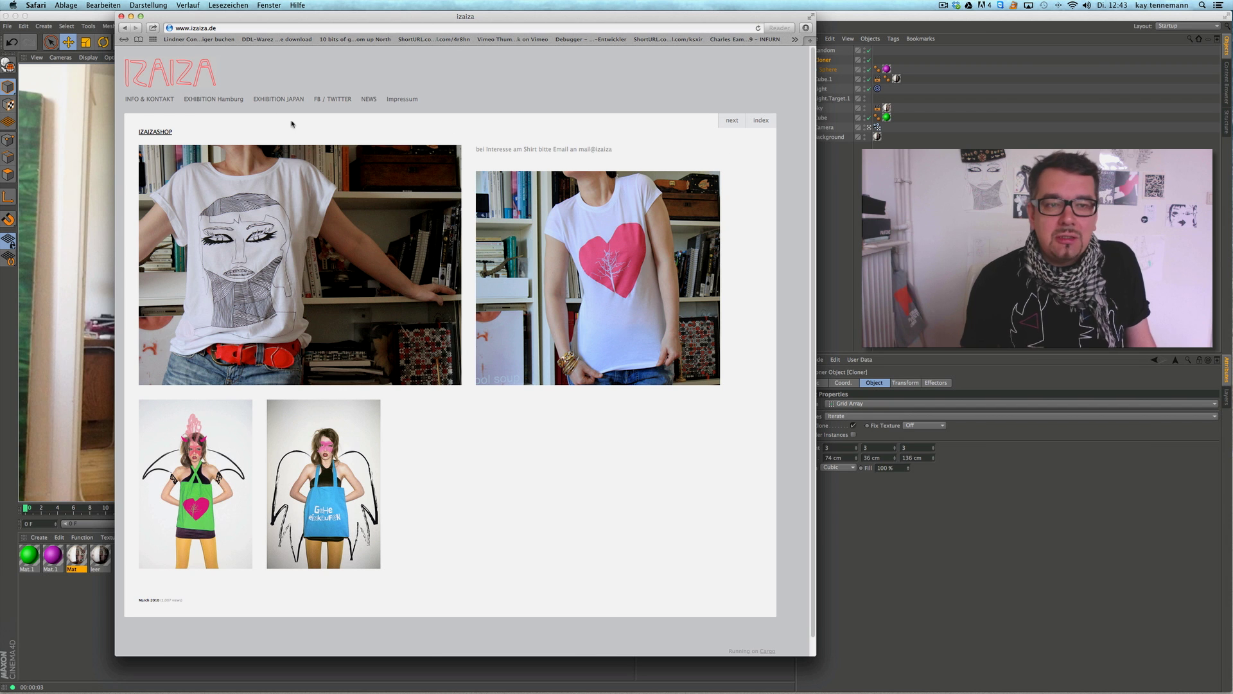
Open the T-shirt shop from the headphone-monster design, enlarge it for viewing, and close the browser windows to return to Cinema 4D.
left_click(763, 121)
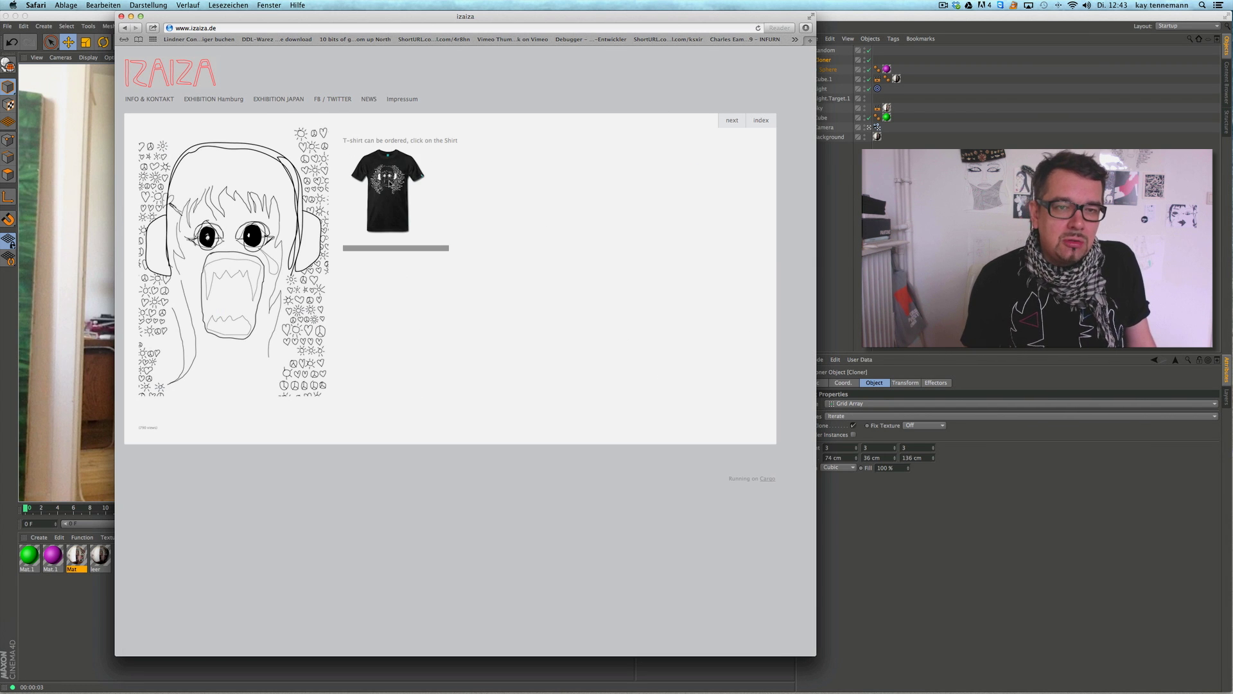
left_click(388, 213)
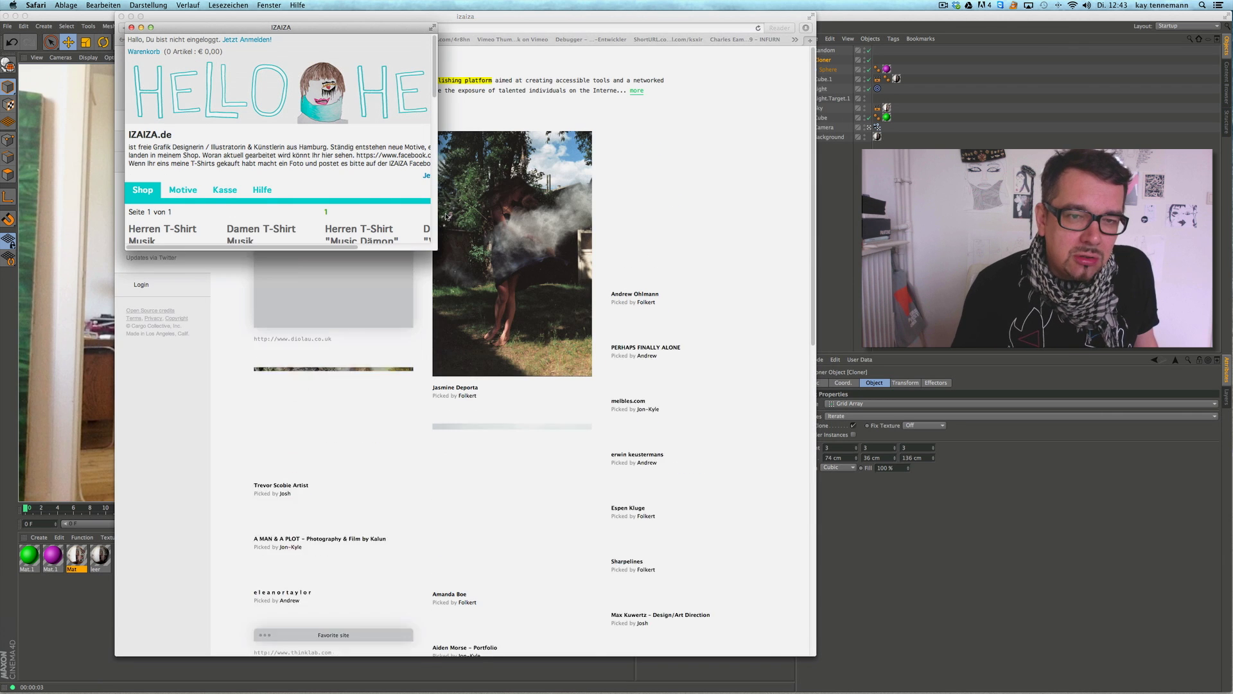
left_click_drag(436, 249, 963, 655)
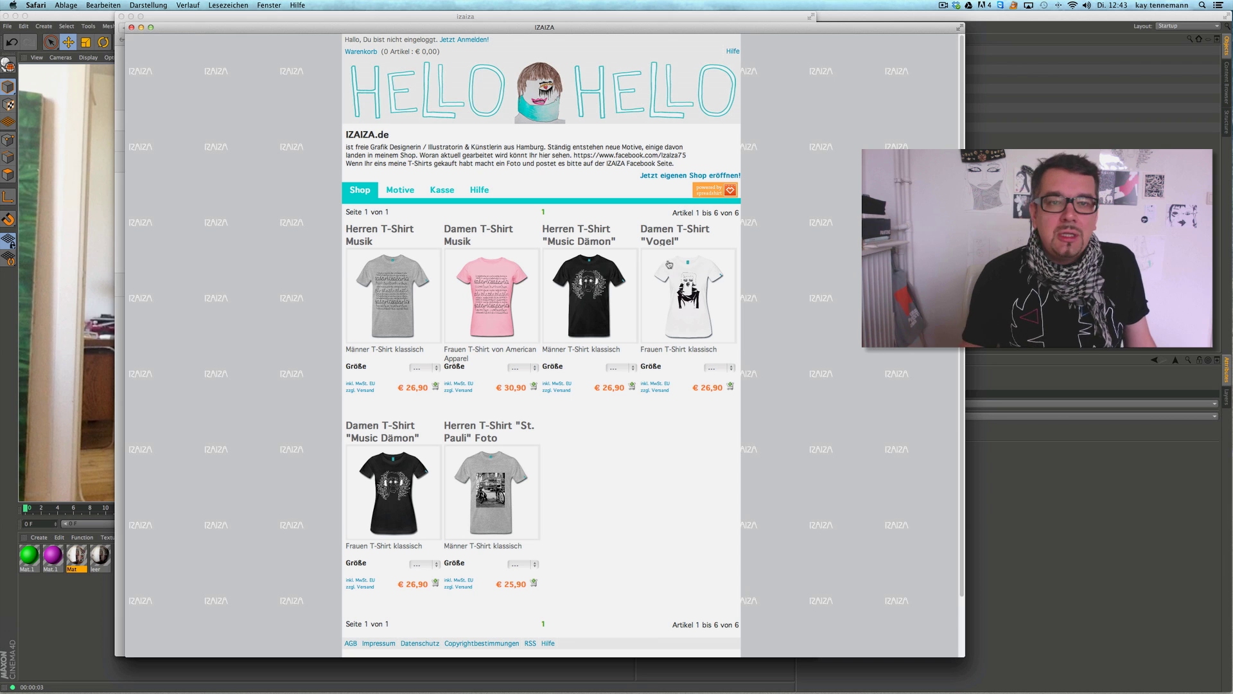
left_click(131, 27)
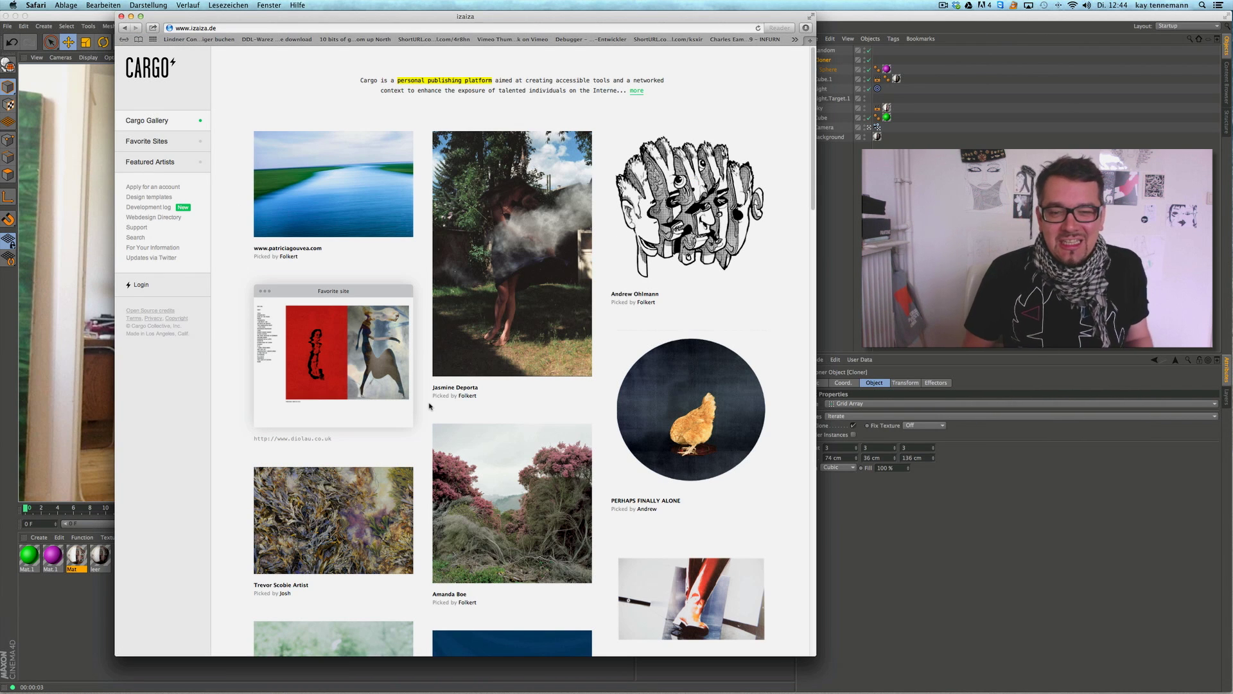
left_click(120, 16)
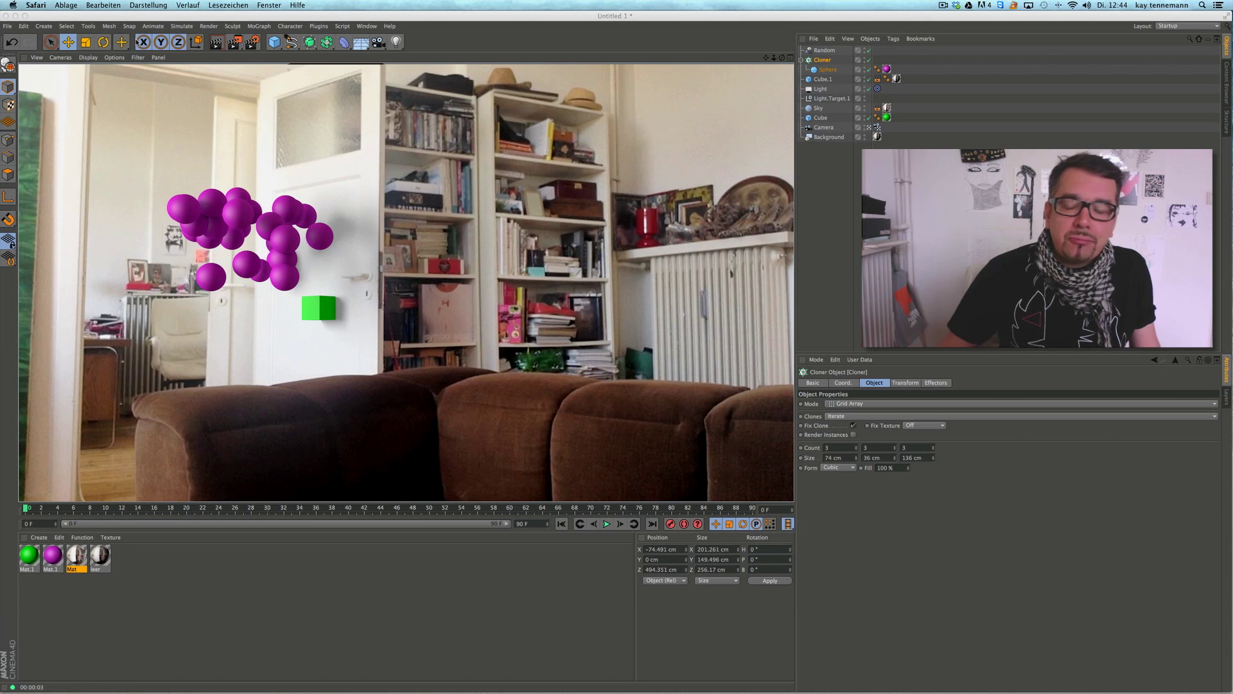